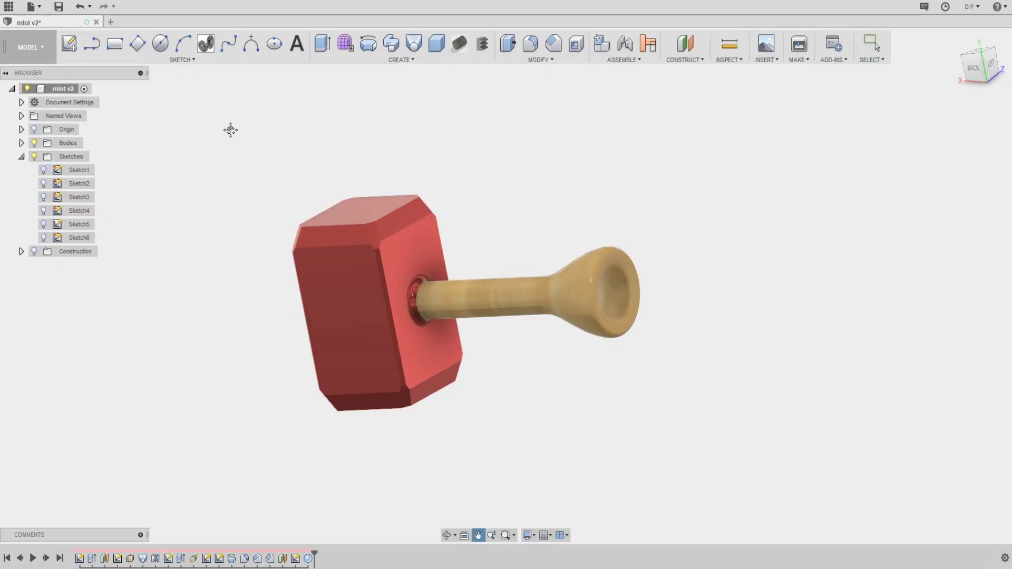
# Orbit the finished mlot v2 hammer to view it from the left side
pyautogui.moveTo(230, 130); pyautogui.dragTo(298, 122, button='middle')
pyautogui.moveTo(429, 143)
pyautogui.keyDown('shift'); pyautogui.mouseDown(button='middle')
pyautogui.moveTo(464, 154)
pyautogui.moveTo(457, 145)
pyautogui.moveTo(478, 198)
pyautogui.moveTo(446, 195)
pyautogui.moveTo(401, 255)
pyautogui.mouseUp(button='middle'); pyautogui.keyUp('shift')
pyautogui.scroll(2, 415, 231)
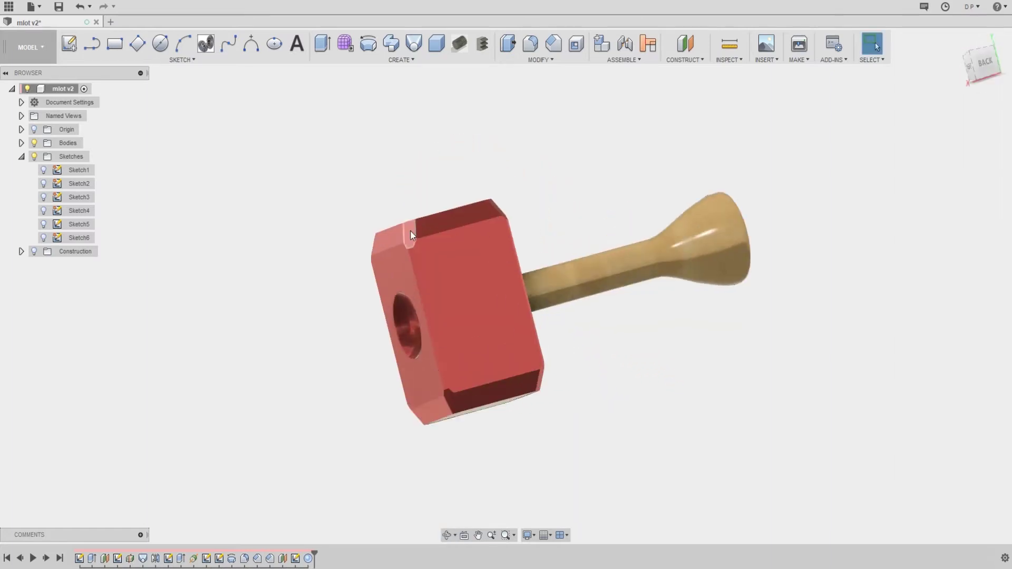
pyautogui.moveTo(389, 199)
pyautogui.keyDown('shift'); pyautogui.mouseDown(button='middle')
pyautogui.moveTo(438, 228)
pyautogui.moveTo(440, 201)
pyautogui.moveTo(388, 184)
pyautogui.mouseUp(button='middle'); pyautogui.keyUp('shift')
pyautogui.scroll(-1, 415, 204)
pyautogui.scroll(-1, 456, 227)
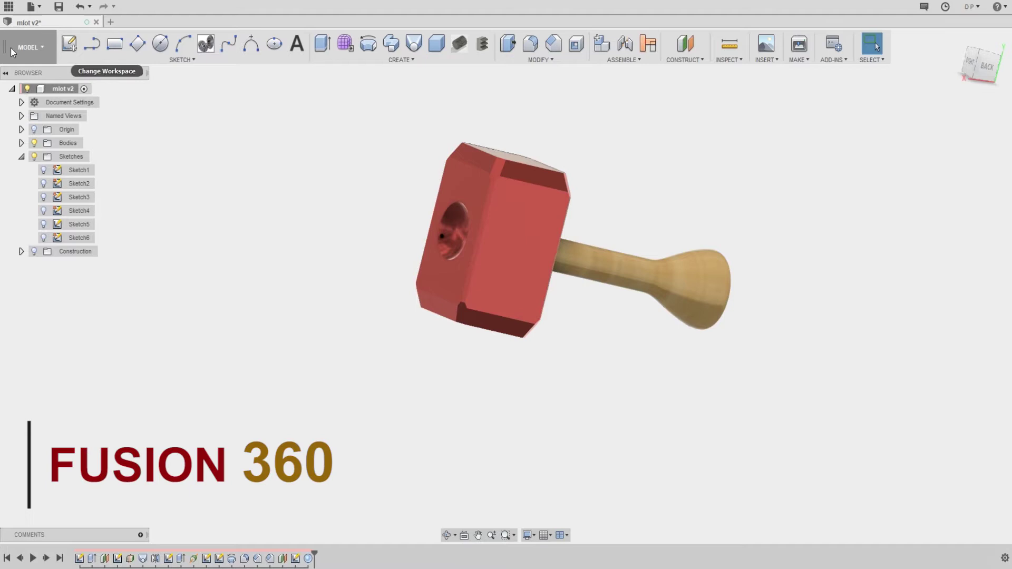
pyautogui.keyDown('shift'); pyautogui.moveTo(384, 193); pyautogui.dragTo(344, 179, button='middle'); pyautogui.keyUp('shift')
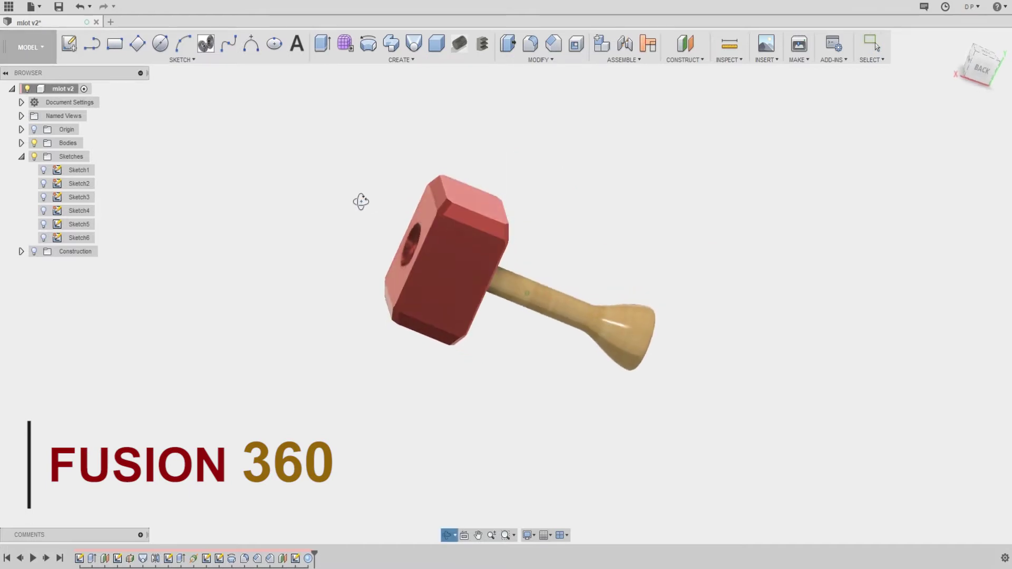
# Create a new blank design and save it as filmik2 in youtube › master
pyautogui.click(110, 21)
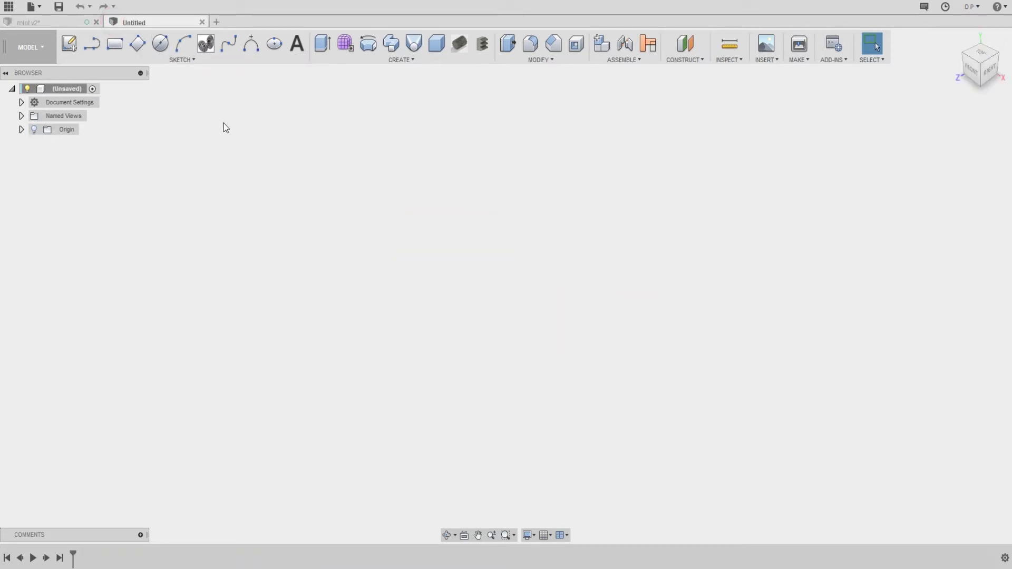
pyautogui.click(59, 7)
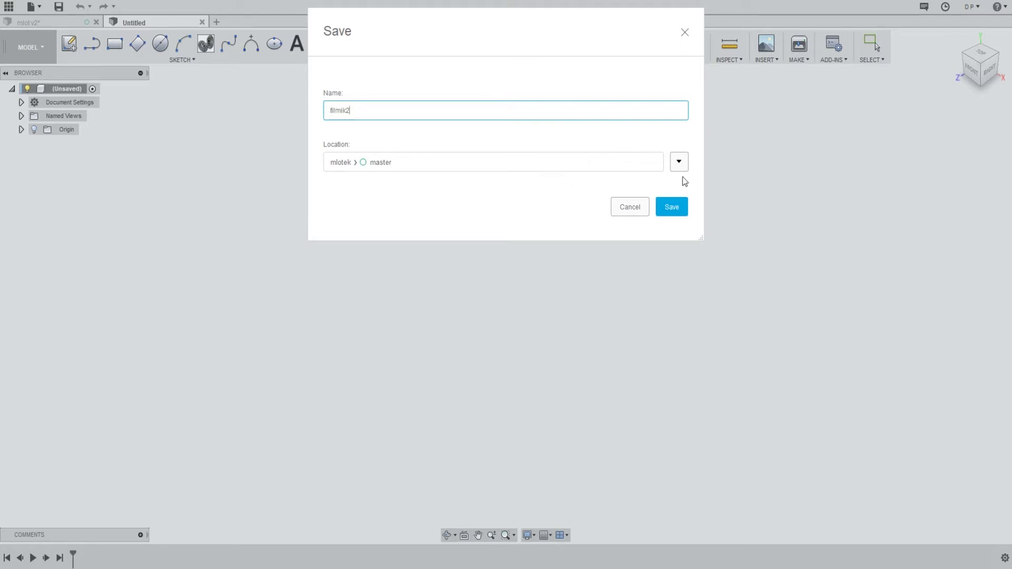
pyautogui.click(679, 162)
pyautogui.scroll(-10, 404, 332)
pyautogui.scroll(-2, 386, 338)
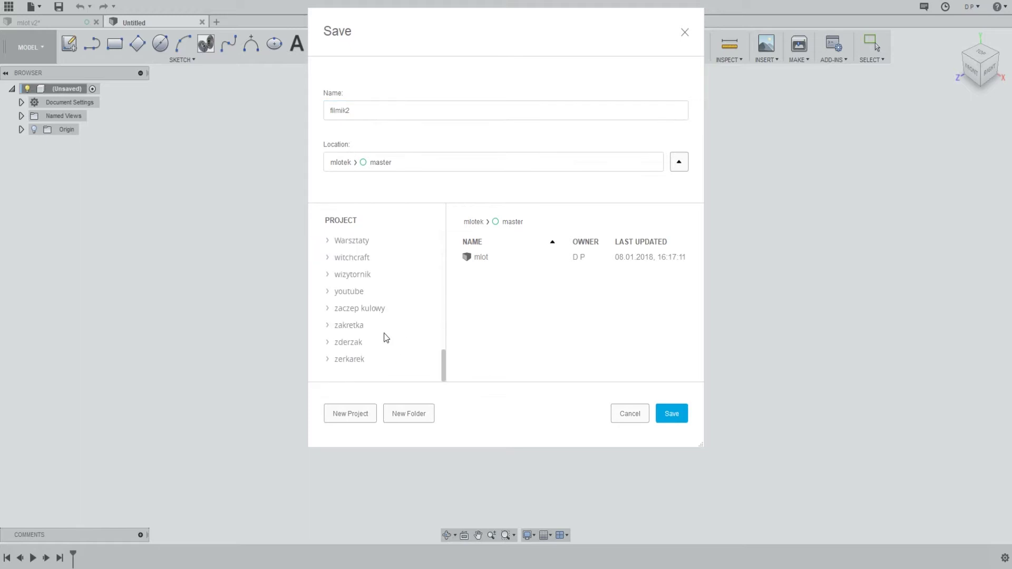
pyautogui.click(357, 293)
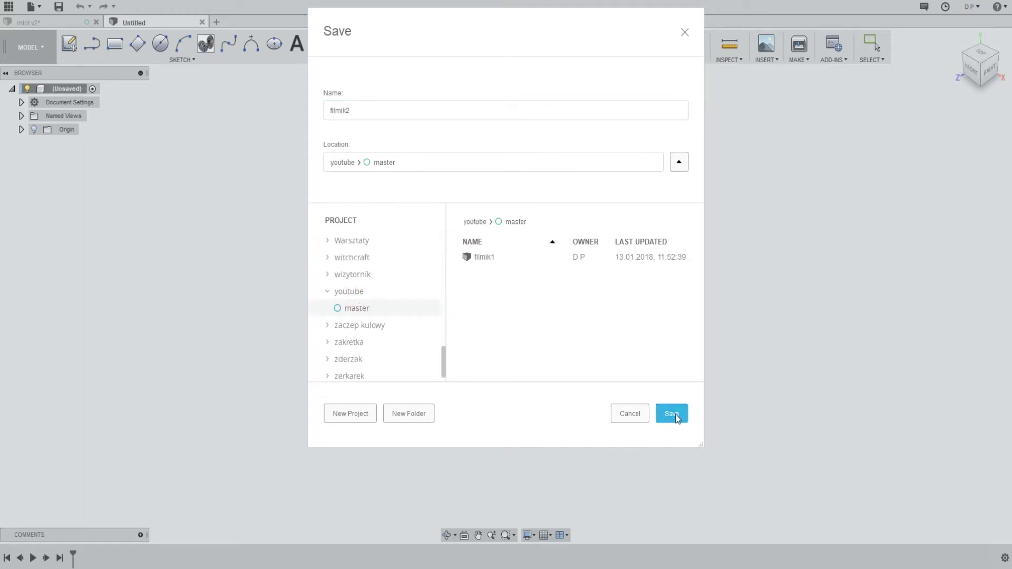
pyautogui.click(674, 415)
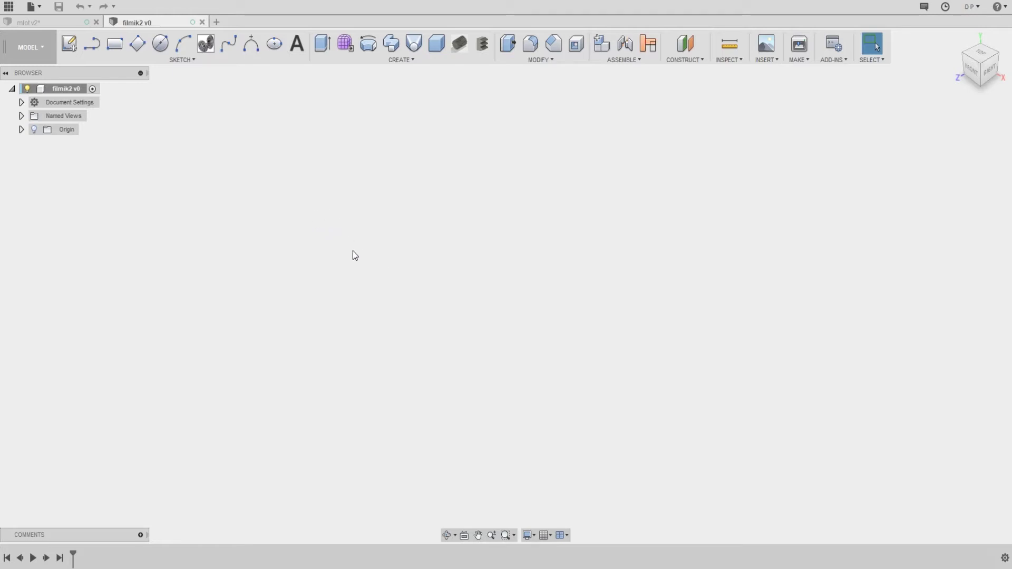
# Start a new sketch on the horizontal XZ origin plane
pyautogui.click(68, 44)
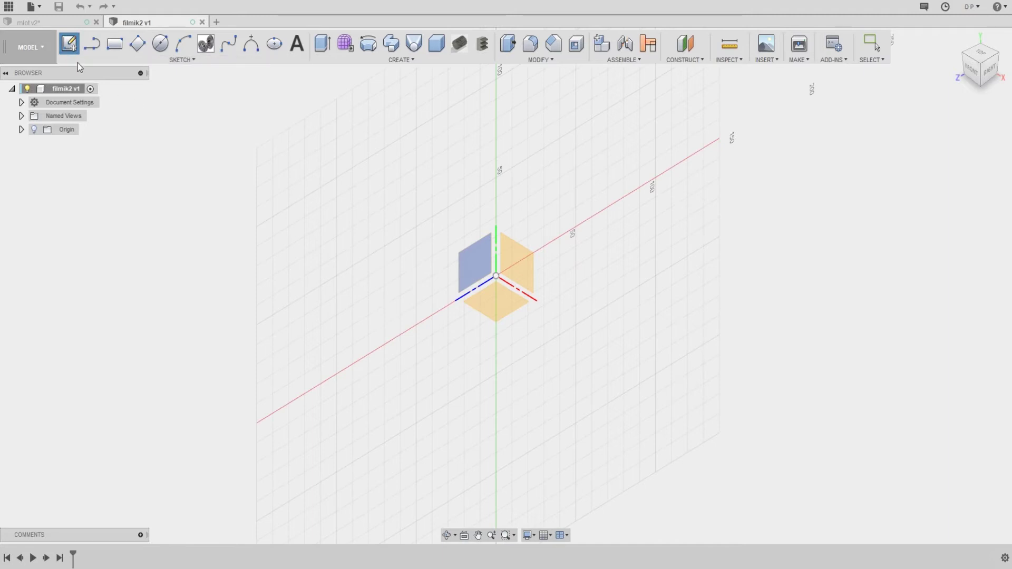
pyautogui.keyDown('shift'); pyautogui.moveTo(494, 295); pyautogui.dragTo(428, 275, button='middle'); pyautogui.keyUp('shift')
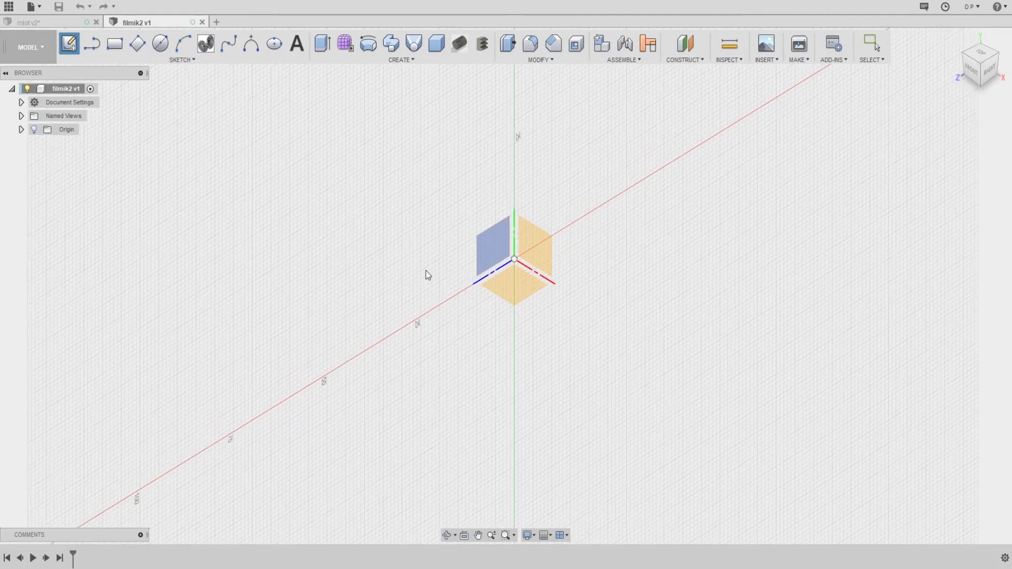
pyautogui.click(518, 275)
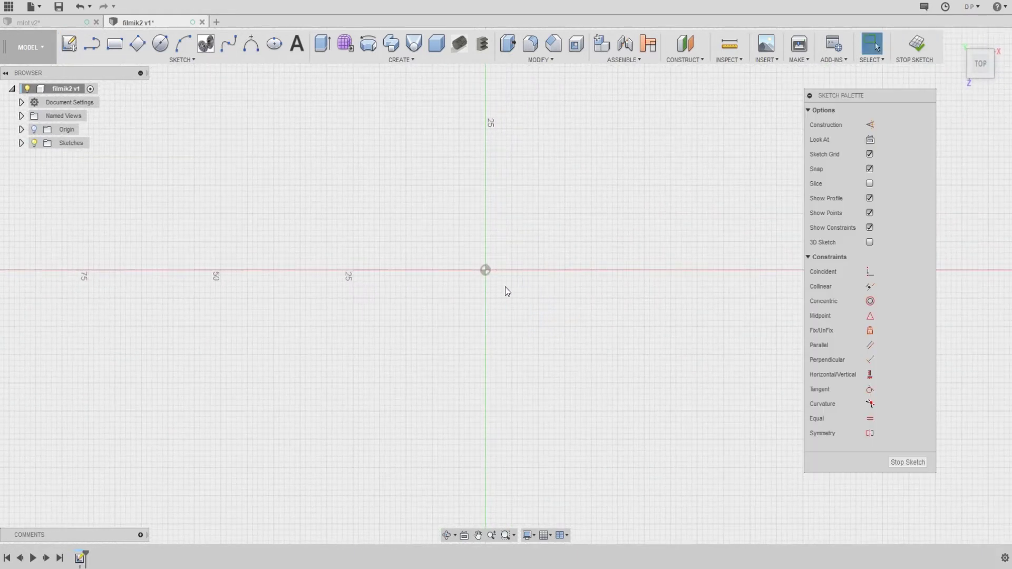
pyautogui.scroll(-3, 473, 264)
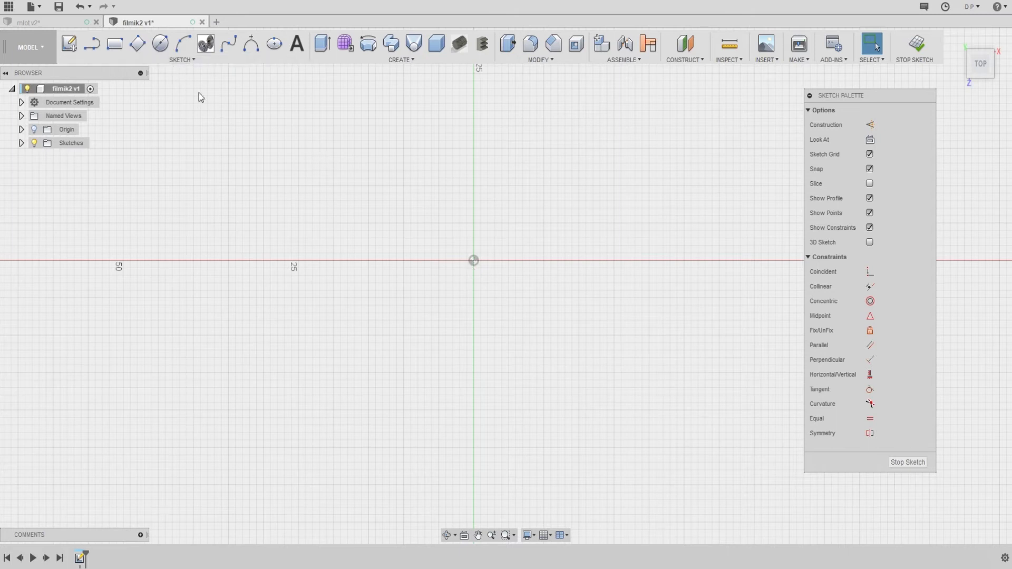
# Place the first corner of a 2-point rectangle above-left of the origin
pyautogui.click(188, 61)
pyautogui.moveTo(158, 99)
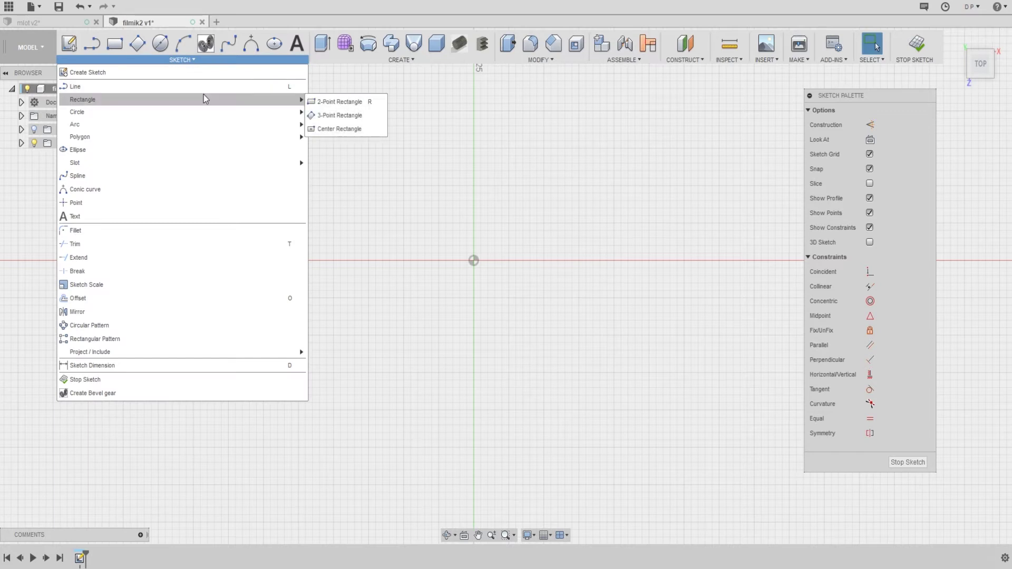
pyautogui.click(337, 102)
pyautogui.scroll(-1, 440, 205)
pyautogui.scroll(-1, 436, 203)
pyautogui.click(417, 189)
pyautogui.scroll(2, 505, 266)
pyautogui.scroll(1, 470, 239)
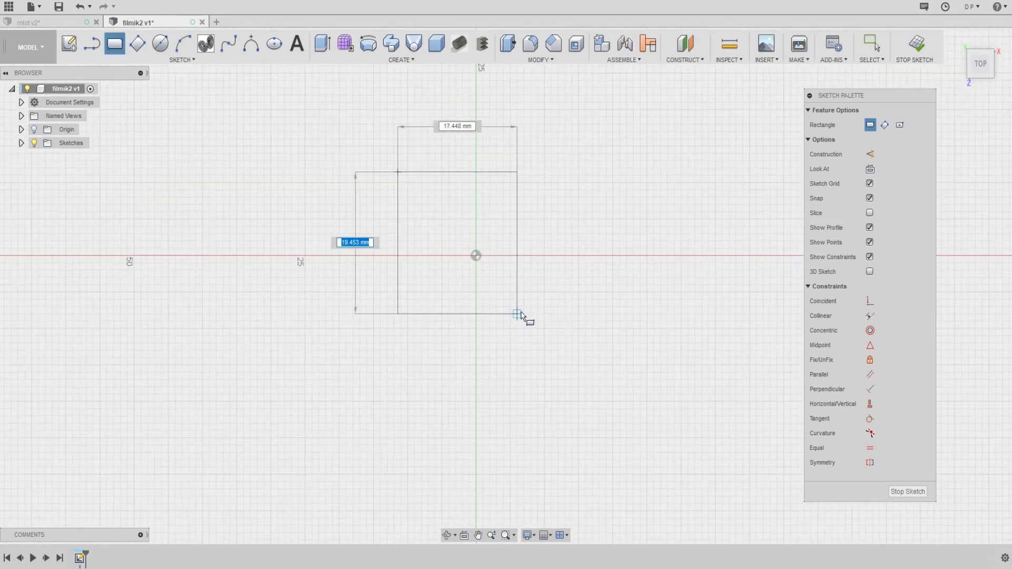
# Enter 30 mm height and 30 mm width to complete the square
pyautogui.write('30')
pyautogui.press('Tab')
pyautogui.write('3')
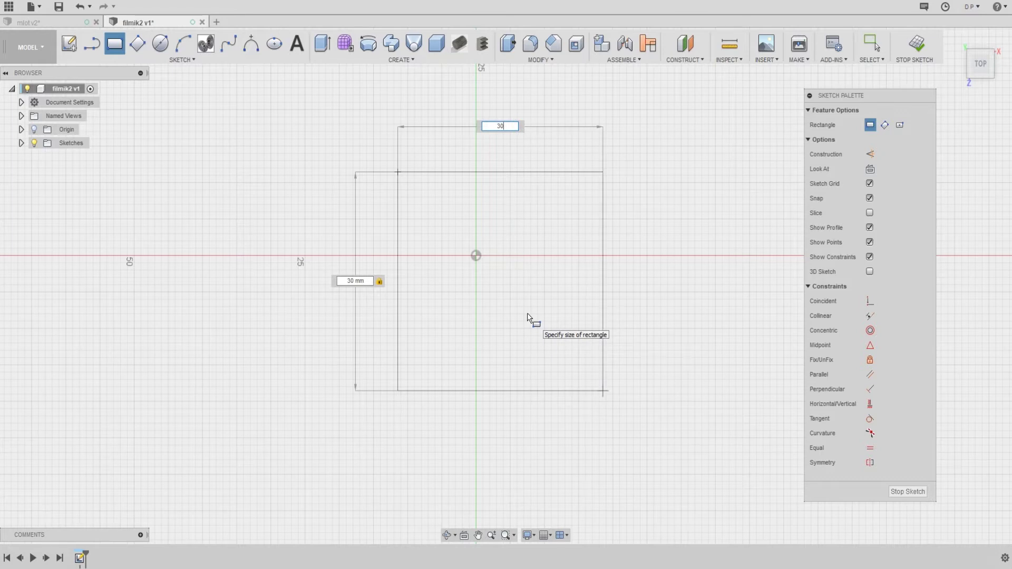
pyautogui.press('BackSpace')
pyautogui.press('BackSpace')
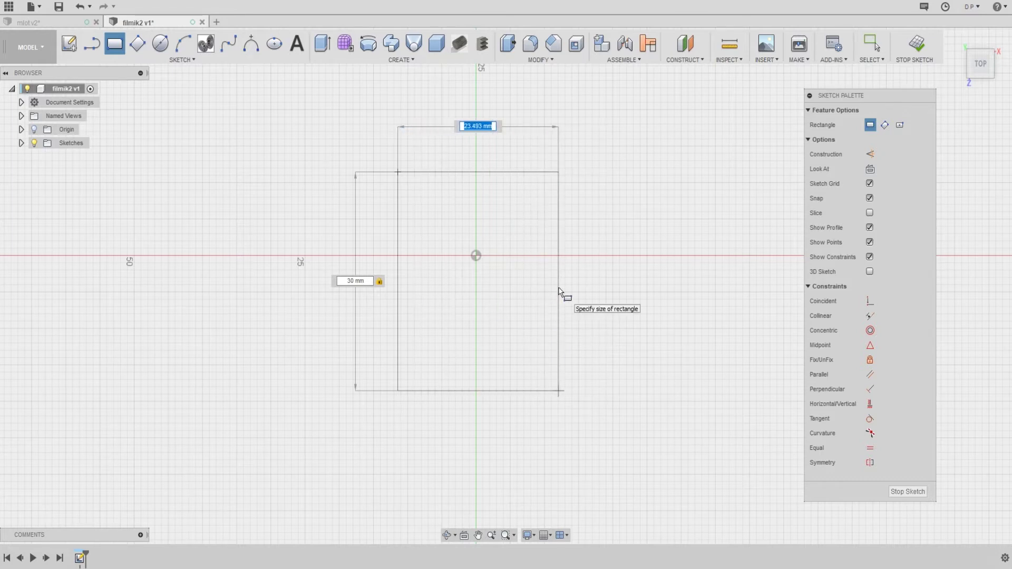
pyautogui.write('30')
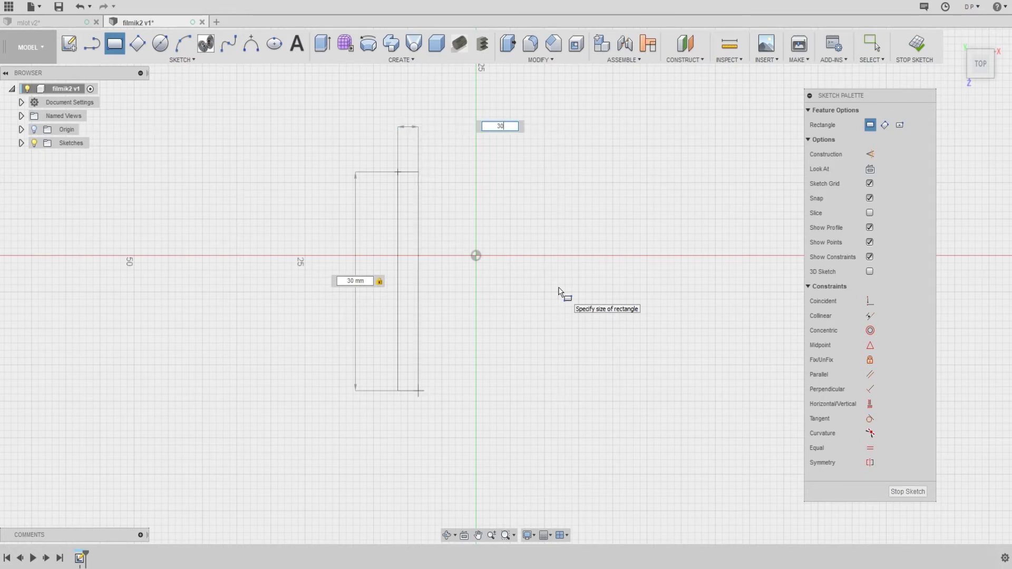
pyautogui.press('Return')
pyautogui.press('Escape')
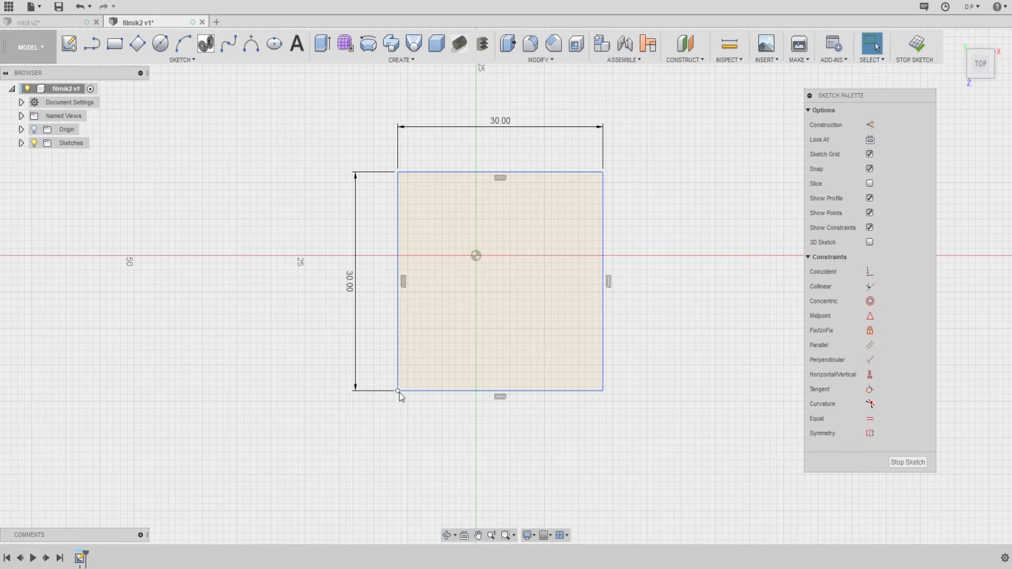
# Drag the square's profile and corner to move it toward the origin
pyautogui.click(621, 288)
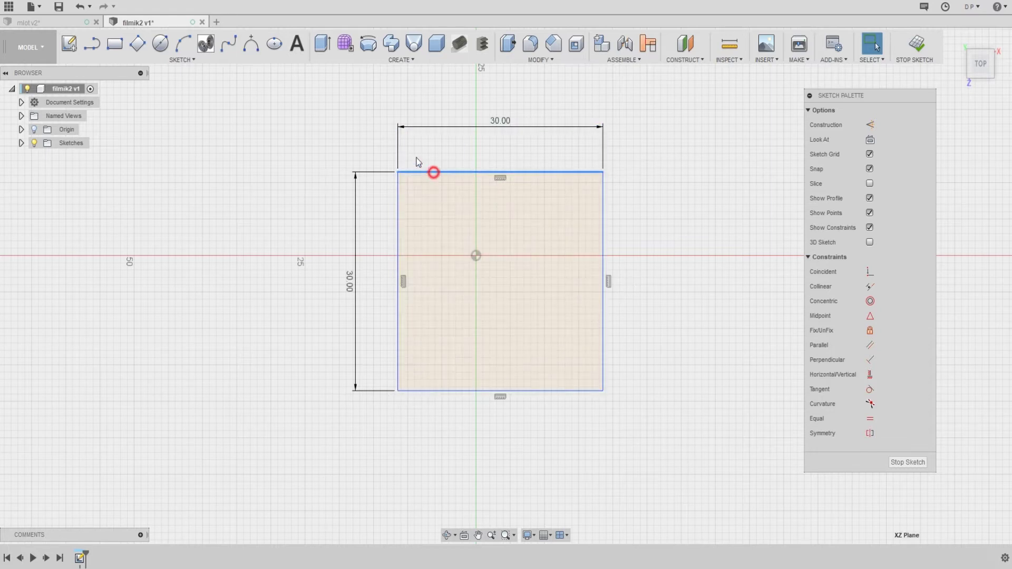
pyautogui.moveTo(398, 174); pyautogui.dragTo(424, 127)
pyautogui.moveTo(630, 344)
pyautogui.mouseDown()
pyautogui.moveTo(569, 341)
pyautogui.moveTo(598, 343)
pyautogui.mouseUp()
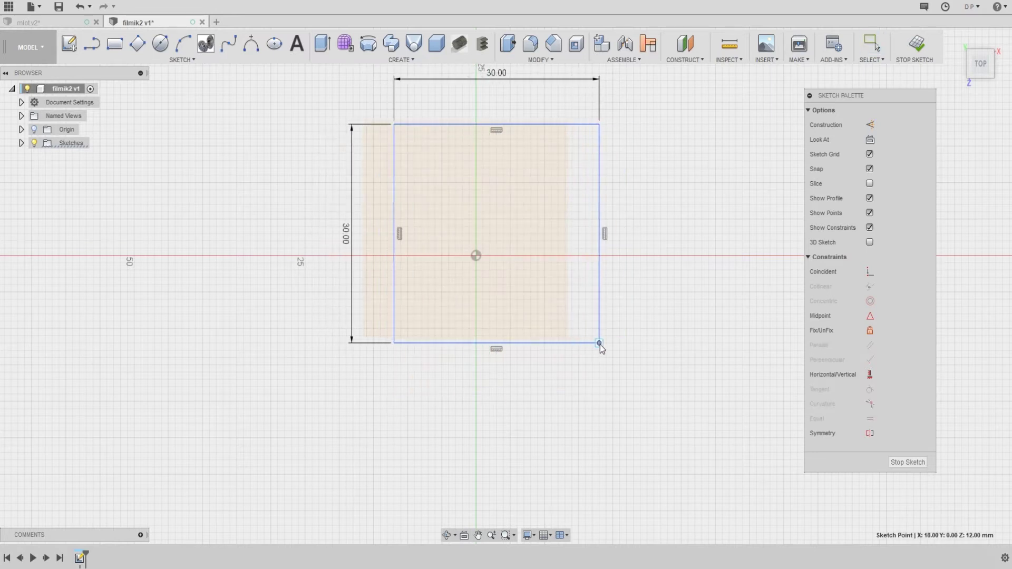
pyautogui.click(507, 176)
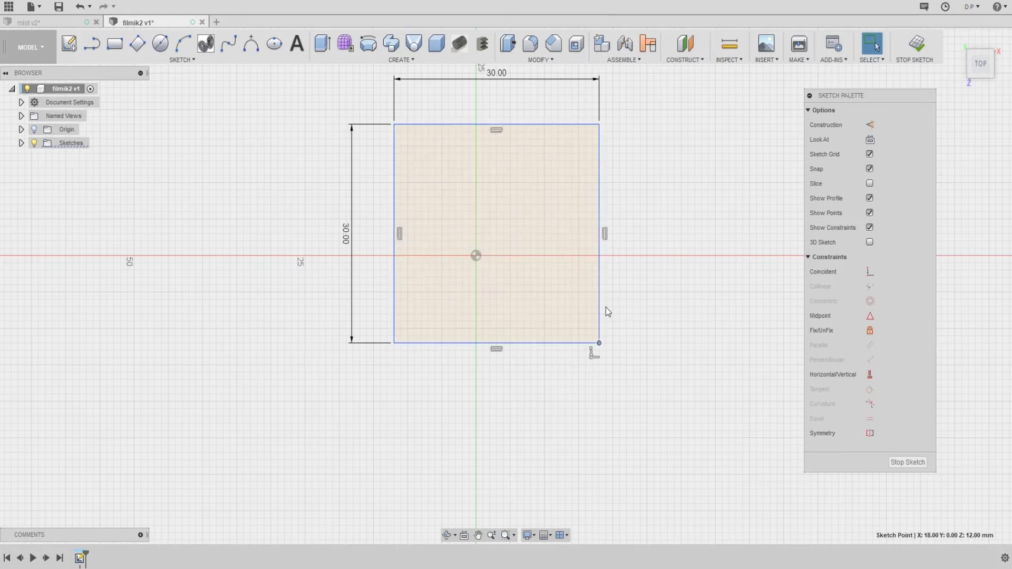
pyautogui.moveTo(479, 125)
pyautogui.mouseDown()
pyautogui.moveTo(435, 181)
pyautogui.moveTo(422, 117)
pyautogui.moveTo(430, 153)
pyautogui.mouseUp()
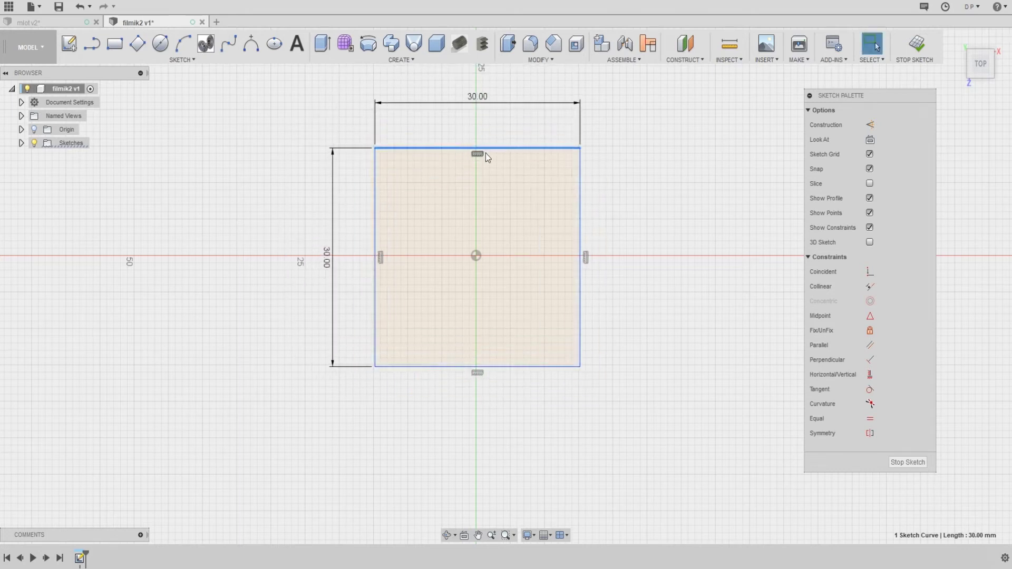
pyautogui.moveTo(521, 148); pyautogui.dragTo(526, 138)
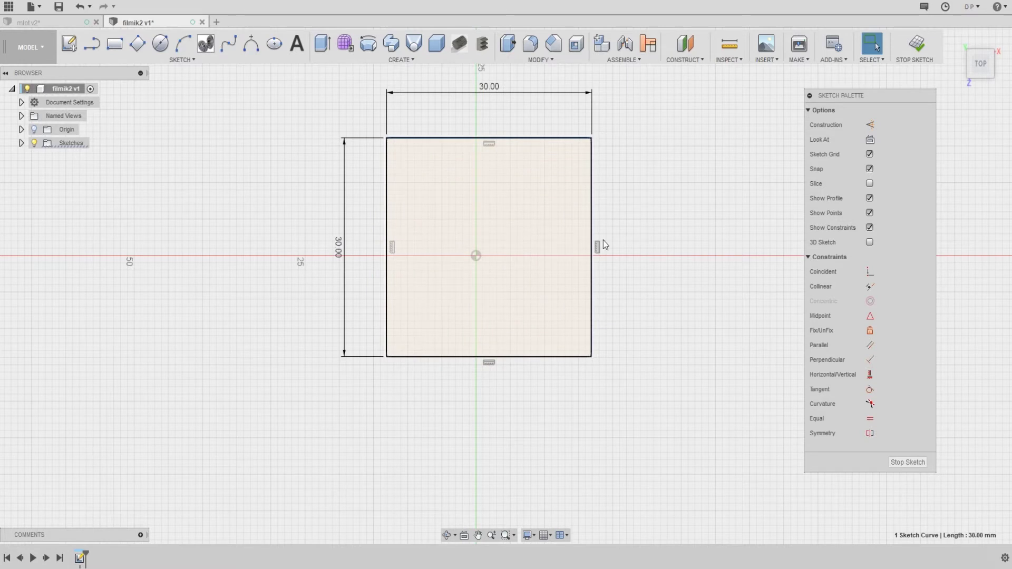
pyautogui.moveTo(592, 357); pyautogui.dragTo(566, 346)
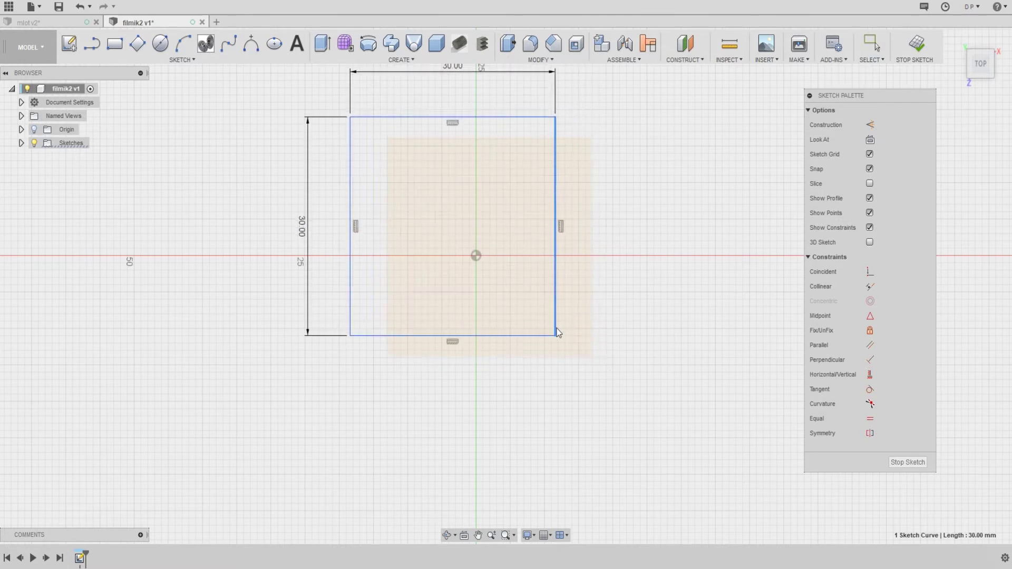
# Fine-tune the square's position so it is centred on the origin, then select its profile
pyautogui.click(592, 348)
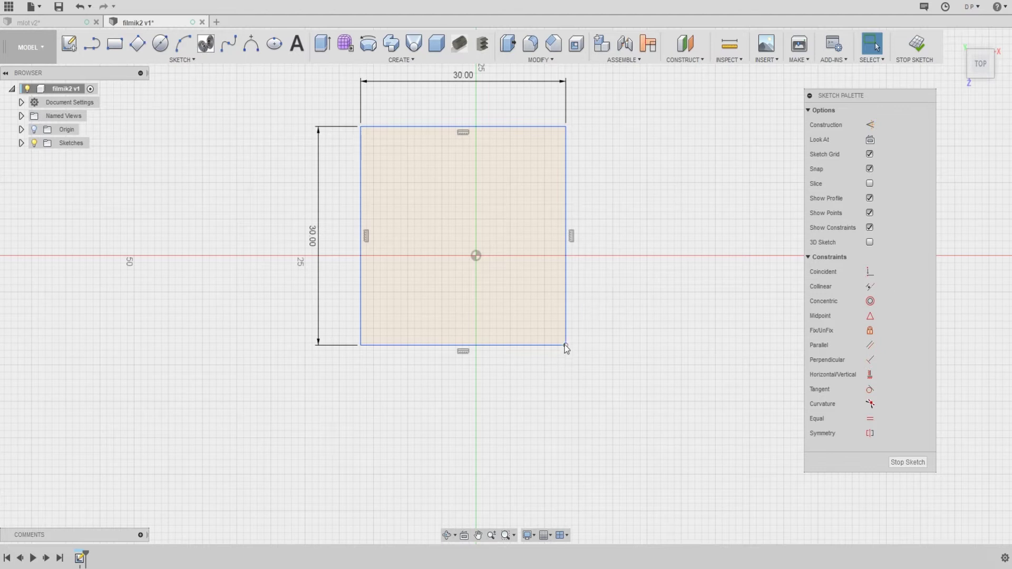
pyautogui.moveTo(565, 345)
pyautogui.mouseDown()
pyautogui.moveTo(587, 355)
pyautogui.moveTo(592, 372)
pyautogui.mouseUp()
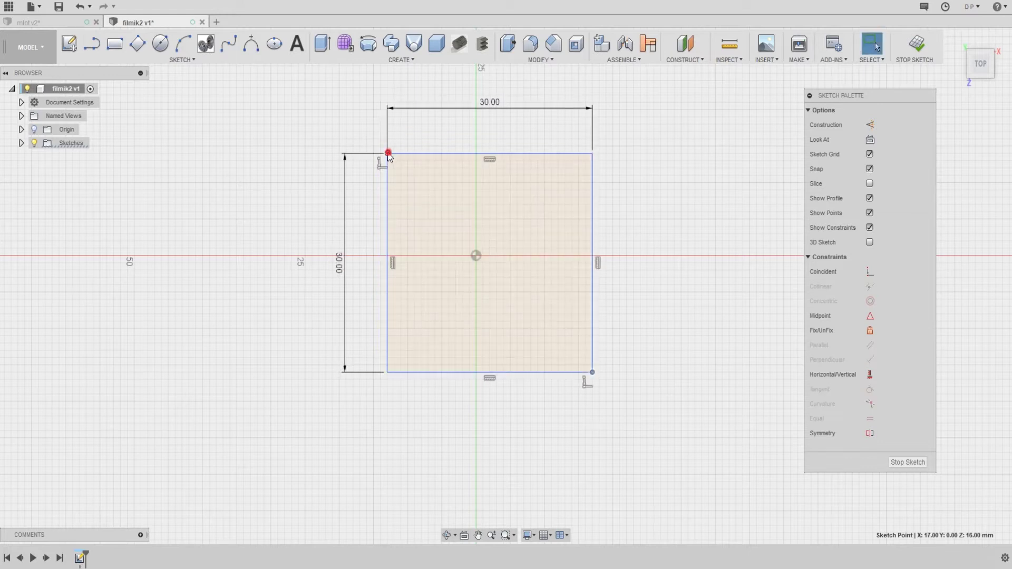
pyautogui.moveTo(388, 154); pyautogui.dragTo(380, 147)
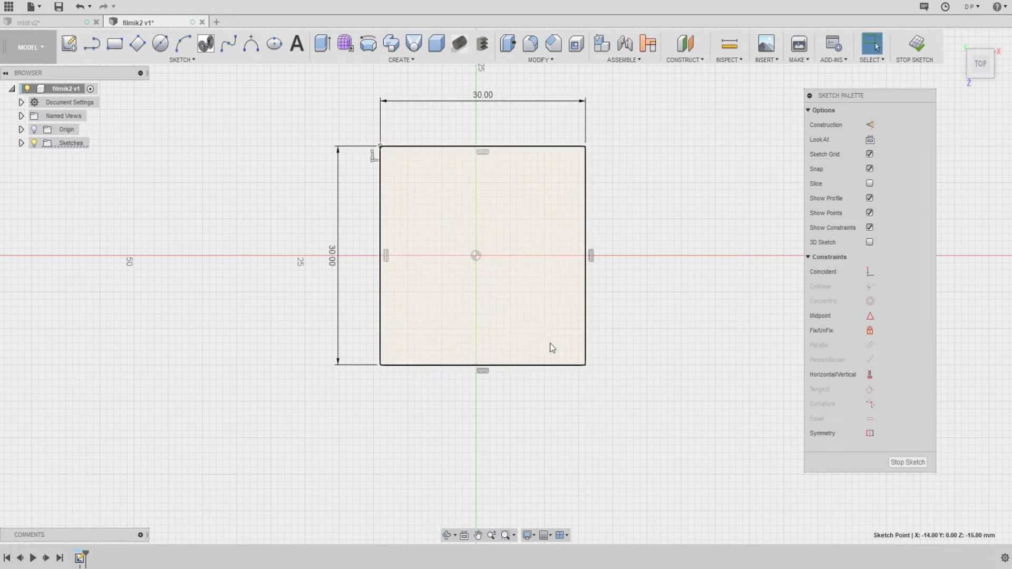
pyautogui.moveTo(585, 365); pyautogui.dragTo(578, 364)
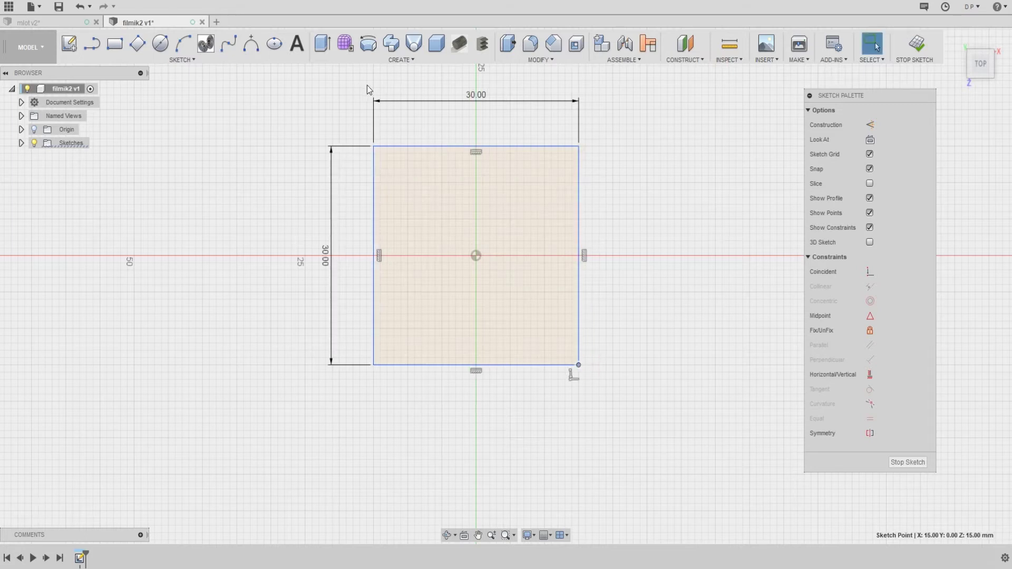
pyautogui.scroll(-2, 473, 131)
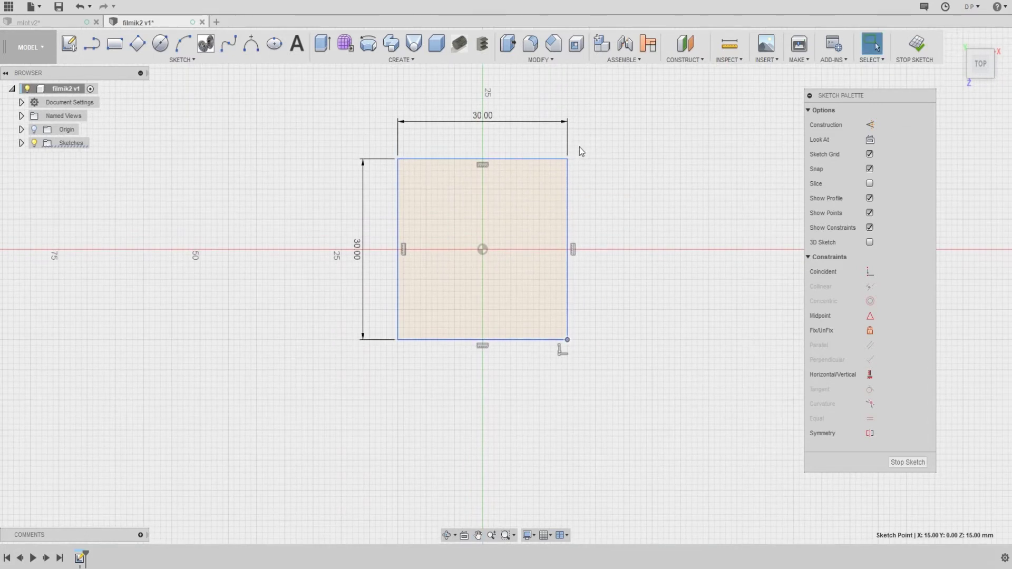
pyautogui.click(391, 163)
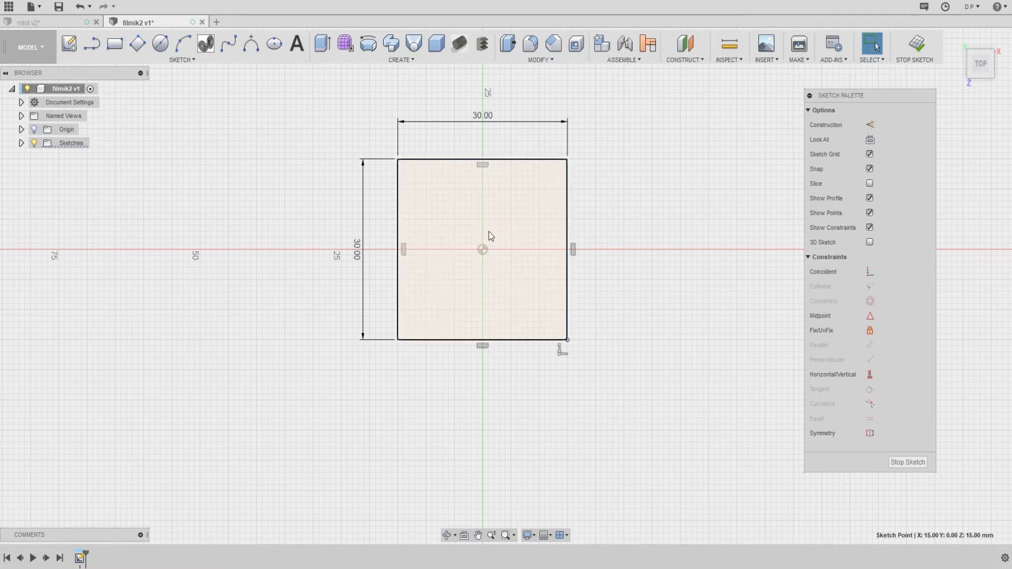
pyautogui.click(505, 269)
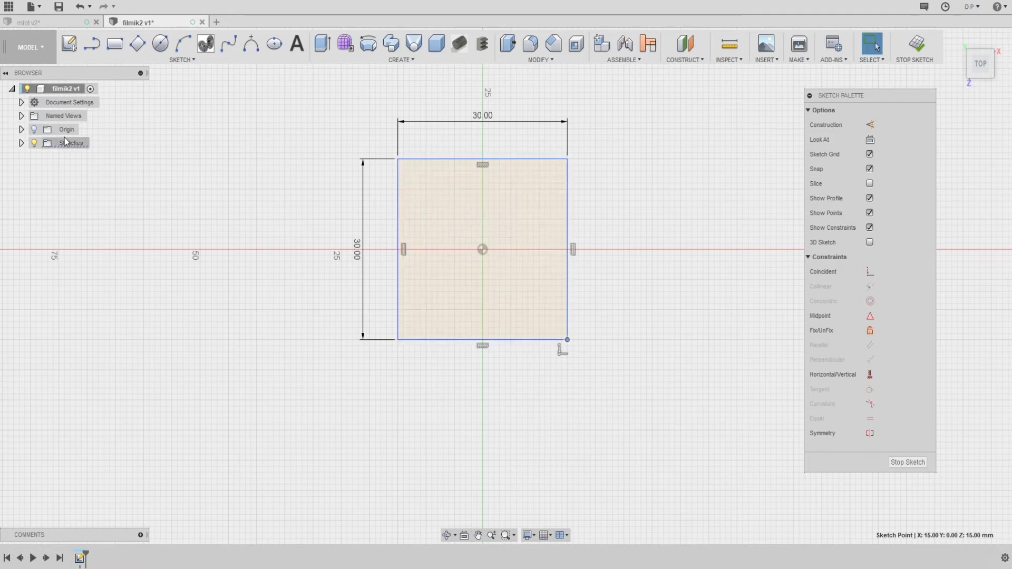
# Project the origin axes from the browser's Origin folder into the sketch
pyautogui.click(182, 59)
pyautogui.moveTo(182, 352)
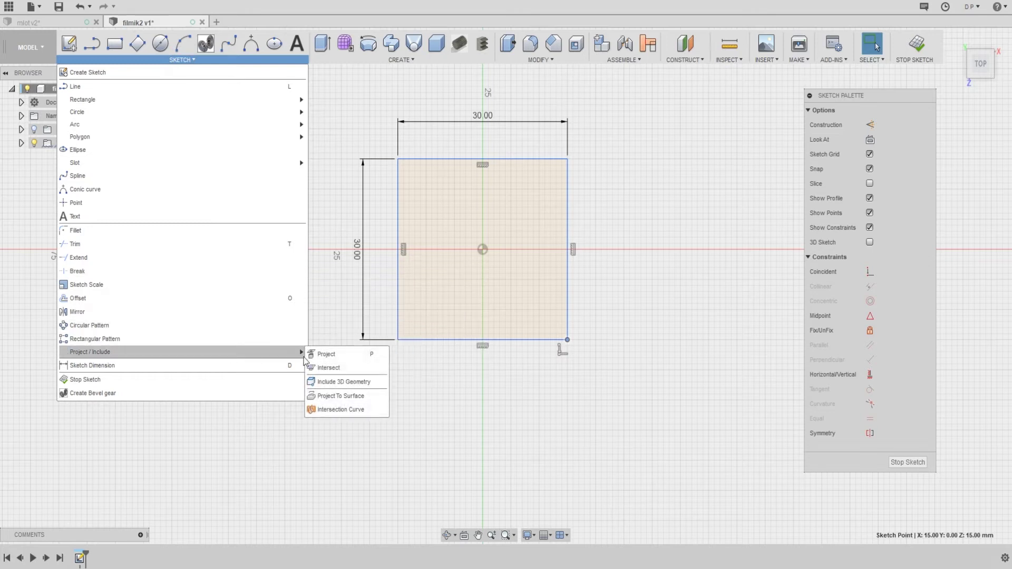
pyautogui.click(326, 354)
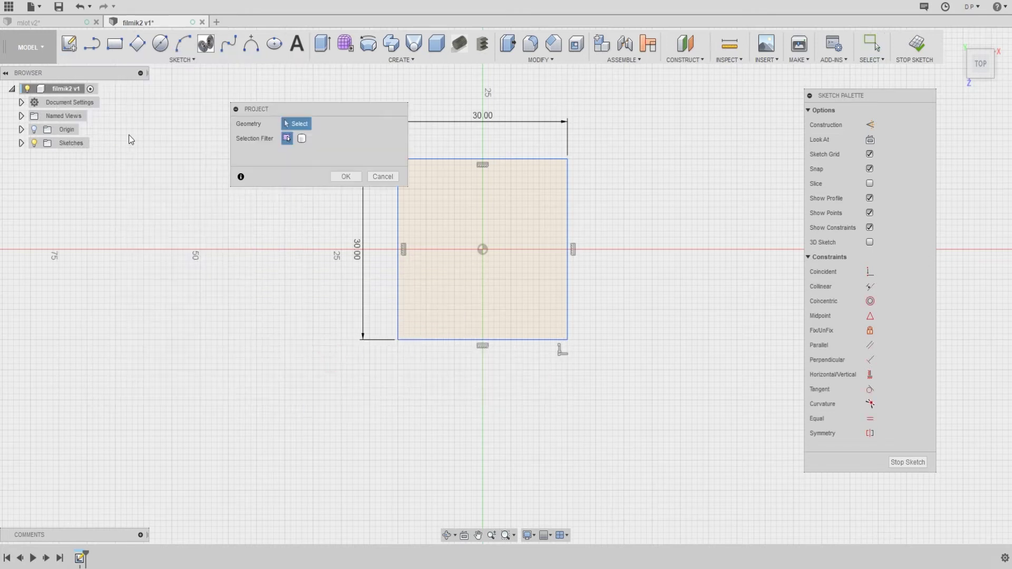
pyautogui.click(22, 129)
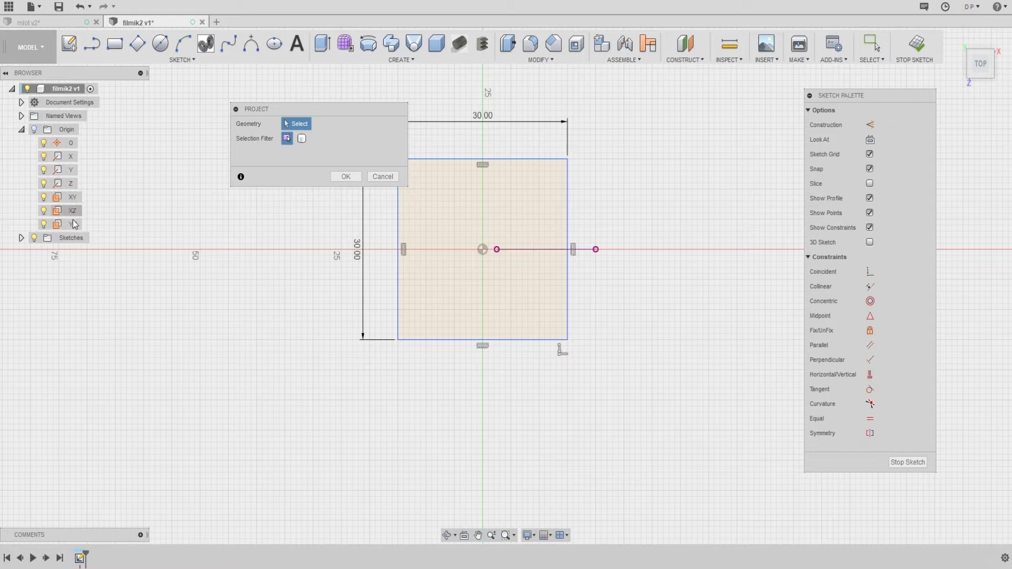
pyautogui.click(70, 184)
pyautogui.click(354, 177)
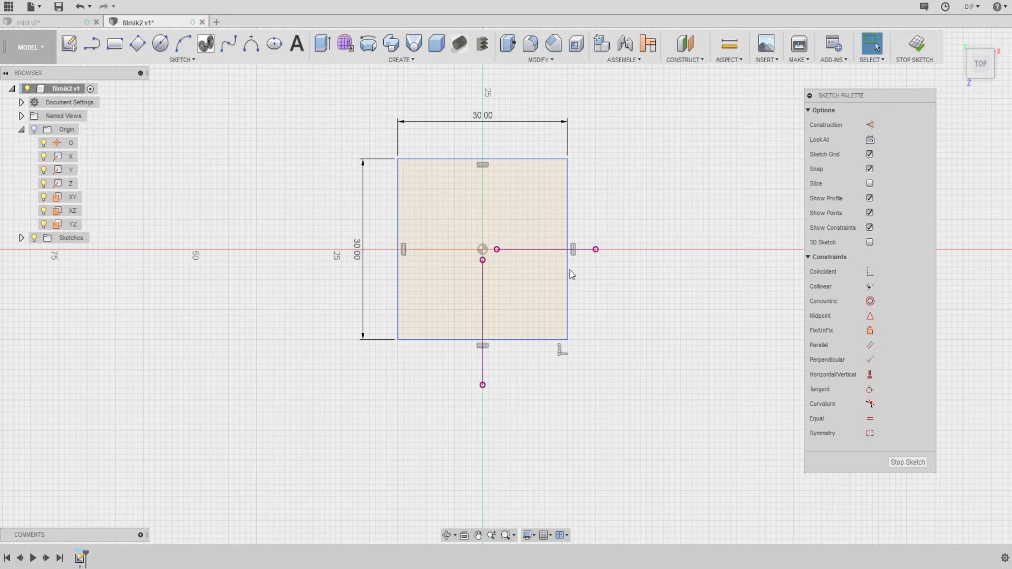
pyautogui.scroll(2, 548, 279)
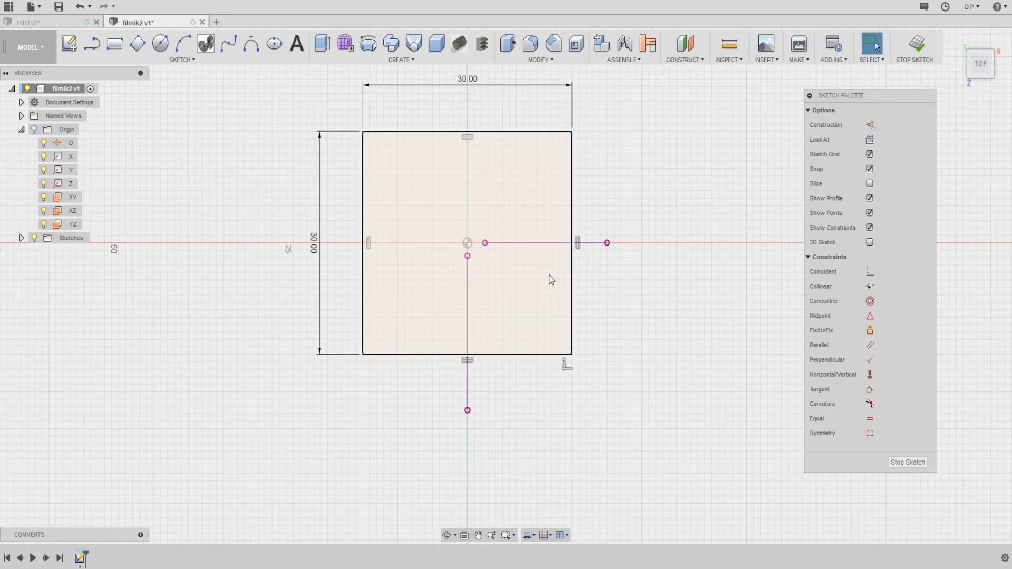
# Make the square's top and bottom edges symmetric about the horizontal projected line
pyautogui.click(870, 433)
pyautogui.click(499, 132)
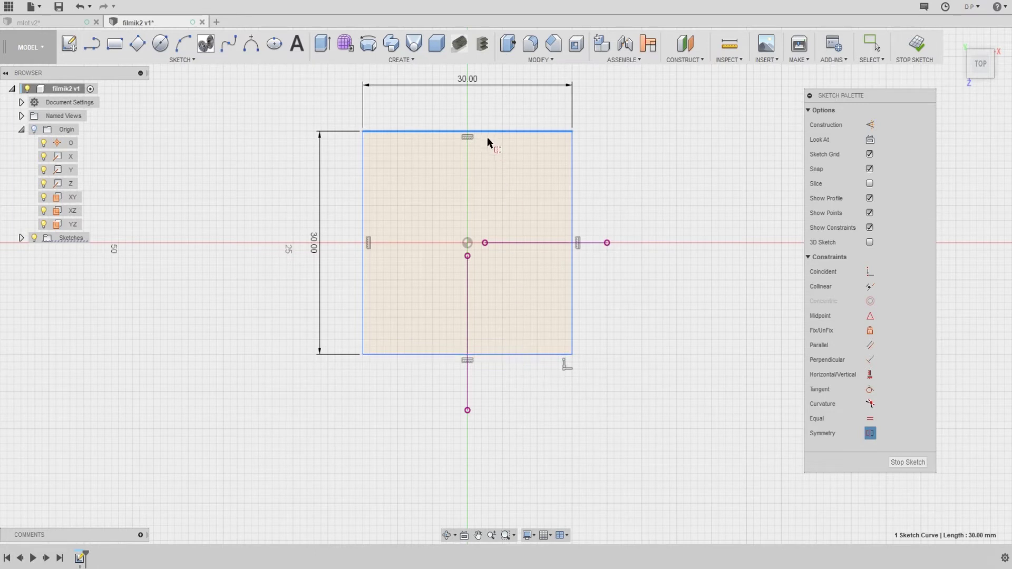
pyautogui.click(514, 354)
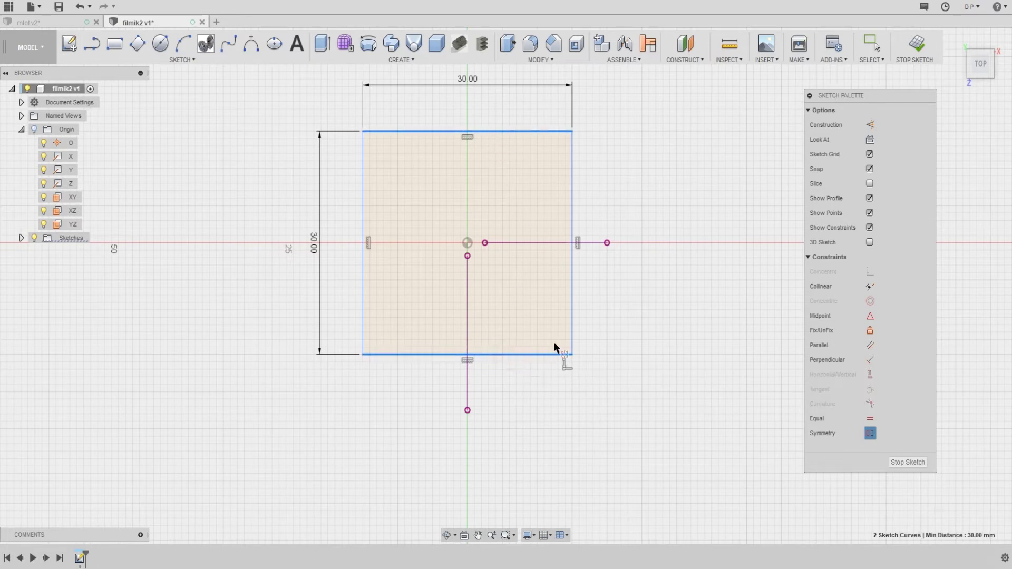
pyautogui.click(508, 242)
pyautogui.press('Escape')
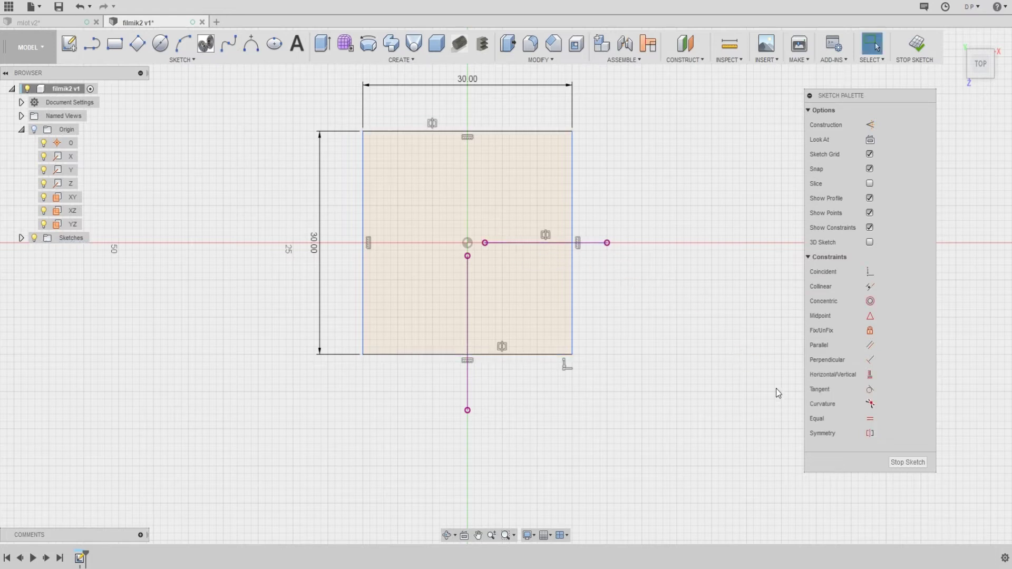
# Make the left and right edges symmetric about the vertical line and finish the sketch
pyautogui.click(871, 434)
pyautogui.click(573, 196)
pyautogui.click(362, 182)
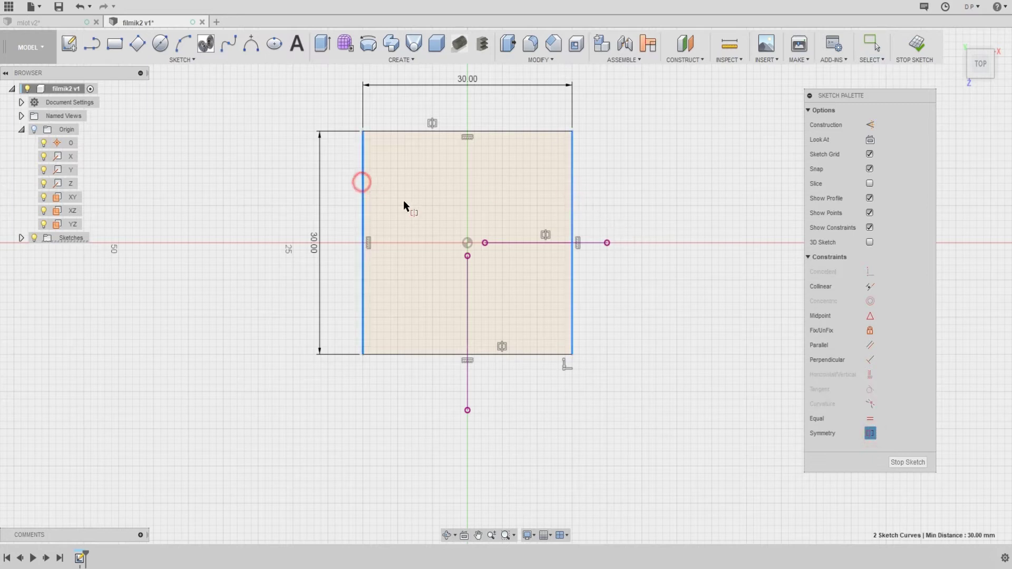
pyautogui.click(467, 290)
pyautogui.moveTo(611, 295); pyautogui.dragTo(624, 321, button='middle')
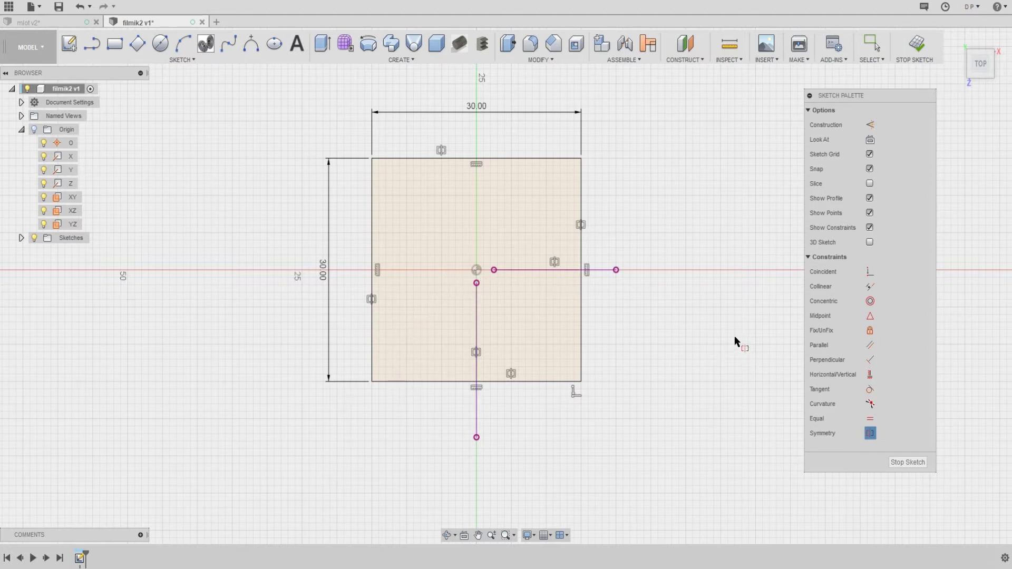
pyautogui.click(907, 462)
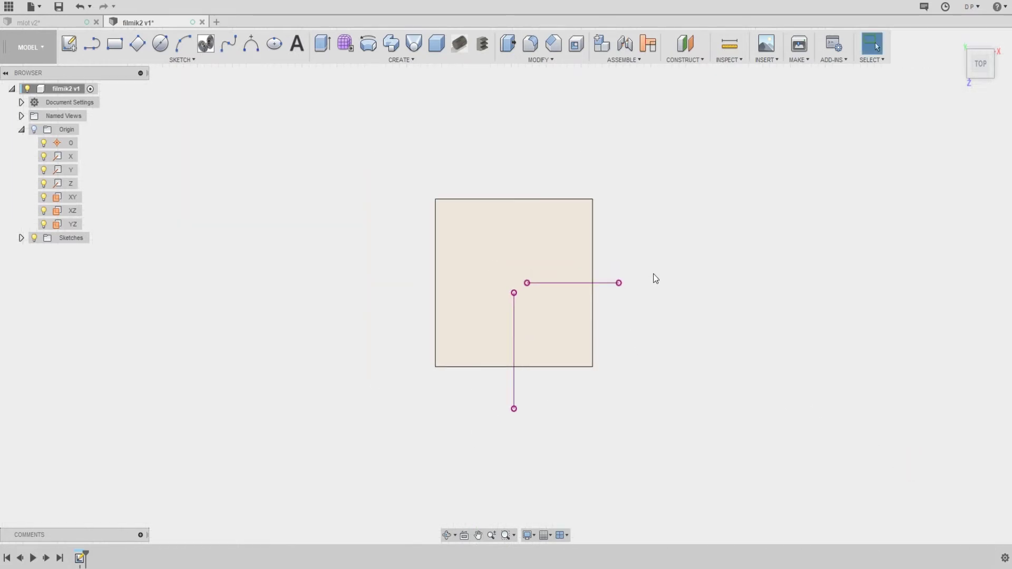
# Extrude the square profile 40 mm as a new body and inspect the block
pyautogui.keyDown('shift'); pyautogui.moveTo(649, 260); pyautogui.dragTo(631, 270, button='middle'); pyautogui.keyUp('shift')
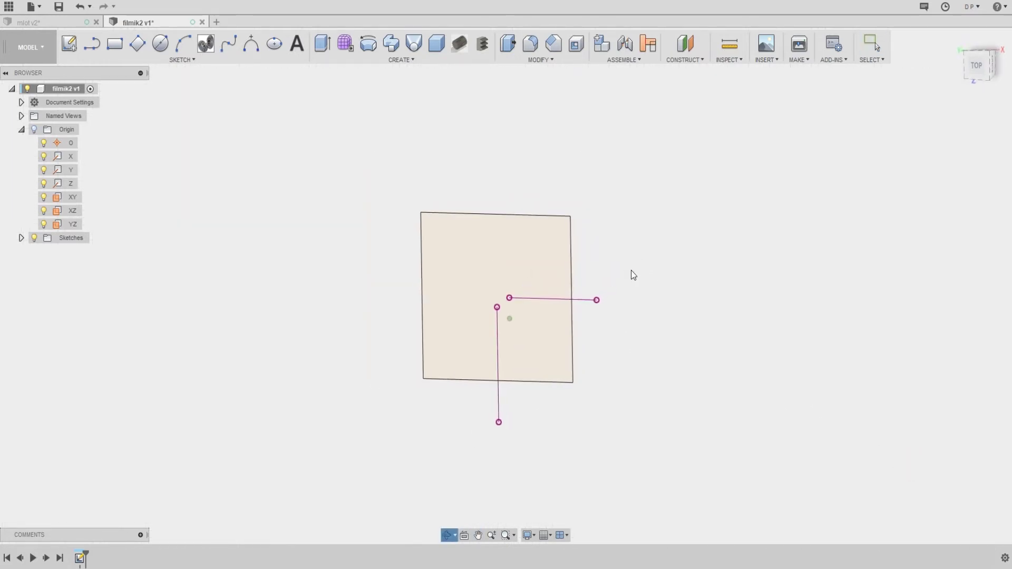
pyautogui.click(376, 61)
pyautogui.click(384, 86)
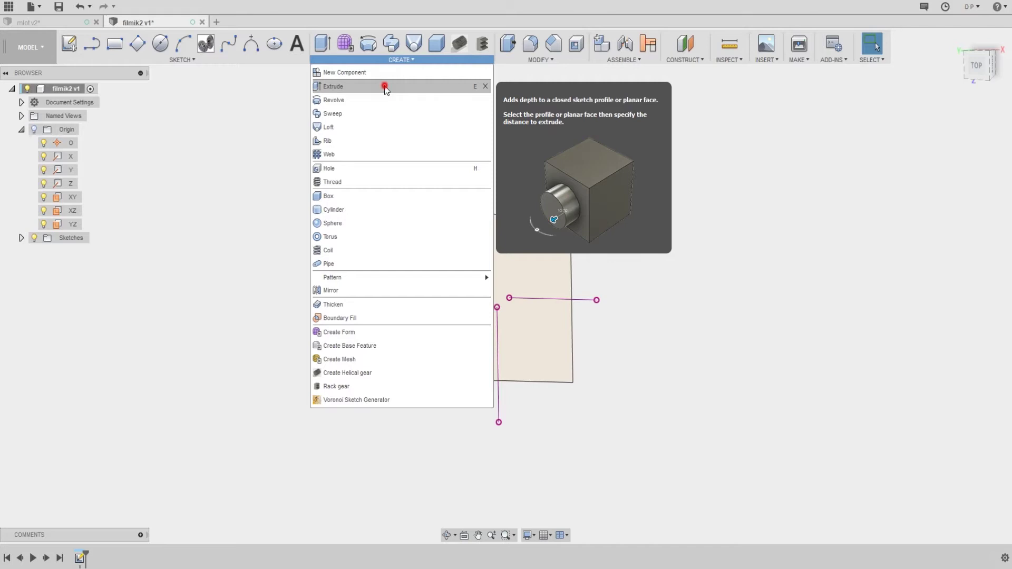
pyautogui.click(537, 239)
pyautogui.moveTo(610, 187)
pyautogui.keyDown('shift'); pyautogui.mouseDown(button='middle')
pyautogui.moveTo(546, 174)
pyautogui.moveTo(510, 189)
pyautogui.moveTo(520, 191)
pyautogui.mouseUp(button='middle'); pyautogui.keyUp('shift')
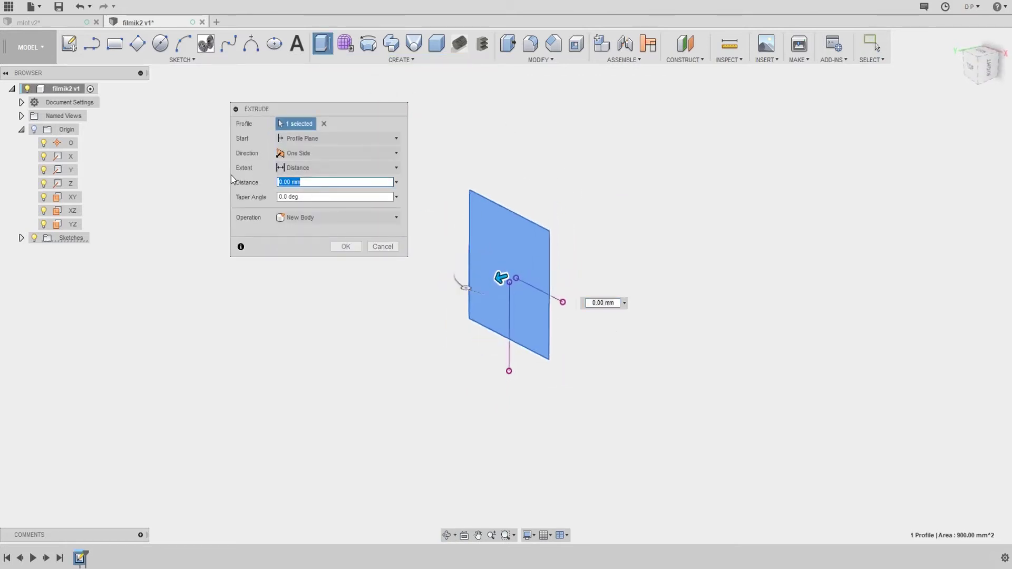
pyautogui.write('40')
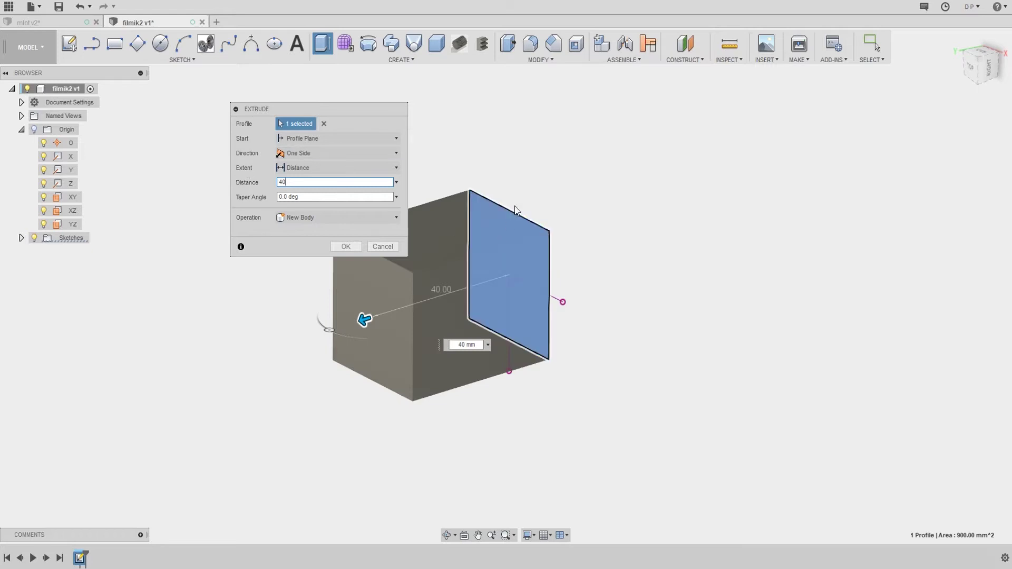
pyautogui.moveTo(445, 169); pyautogui.dragTo(546, 166, button='middle')
pyautogui.scroll(2, 453, 211)
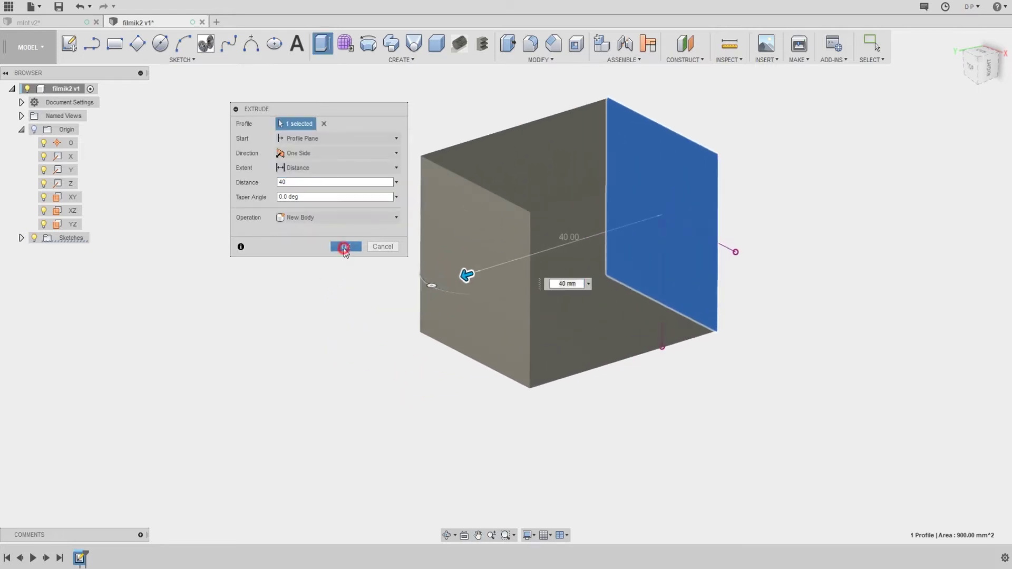
pyautogui.click(345, 250)
pyautogui.moveTo(429, 249)
pyautogui.keyDown('shift'); pyautogui.mouseDown(button='middle')
pyautogui.moveTo(467, 246)
pyautogui.moveTo(459, 221)
pyautogui.moveTo(474, 251)
pyautogui.moveTo(539, 261)
pyautogui.moveTo(459, 257)
pyautogui.mouseUp(button='middle'); pyautogui.keyUp('shift')
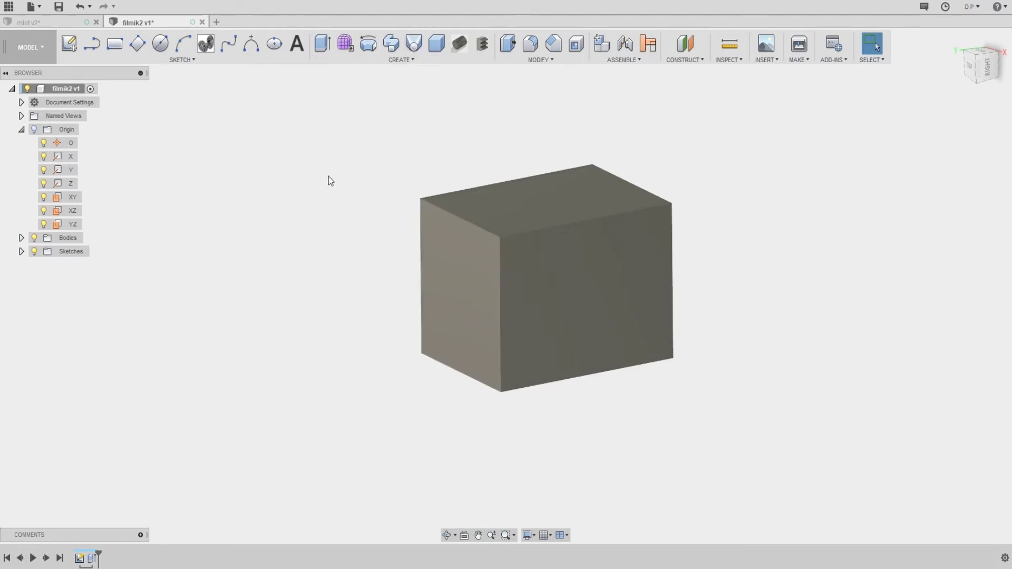
pyautogui.moveTo(379, 120); pyautogui.dragTo(391, 169, button='middle')
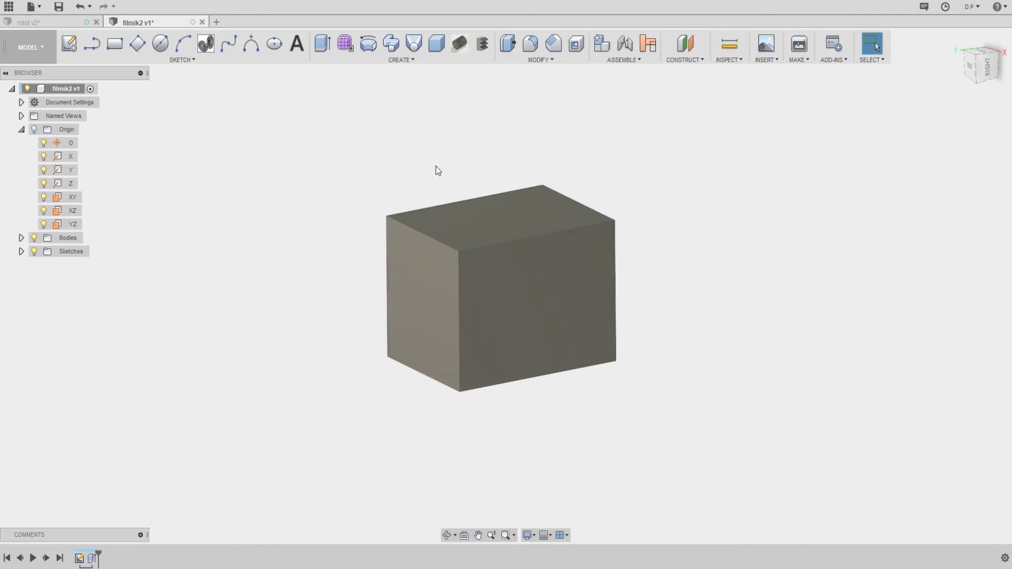
# Add an offset construction plane from the block's left end face
pyautogui.click(688, 58)
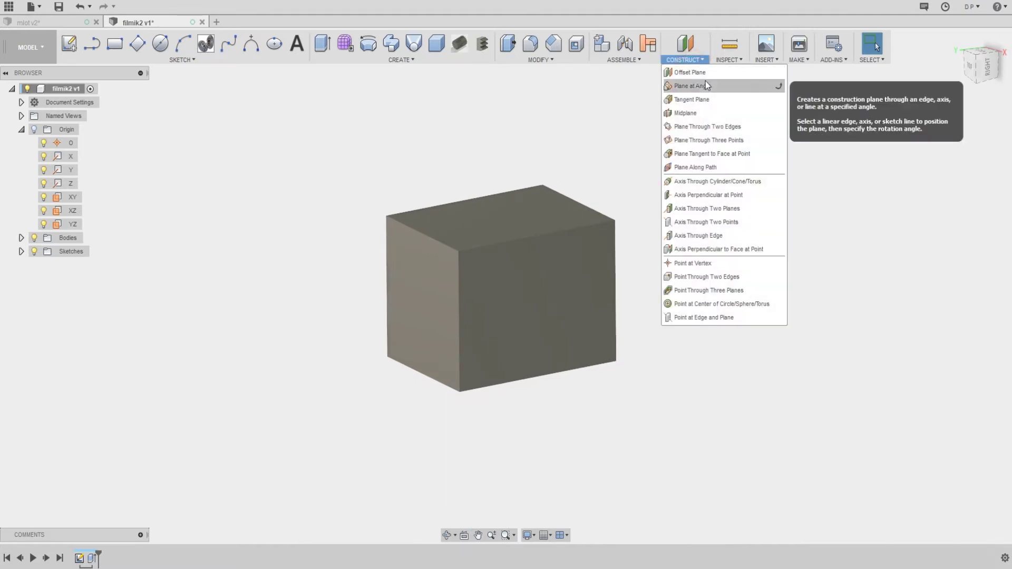
pyautogui.click(701, 68)
pyautogui.click(436, 251)
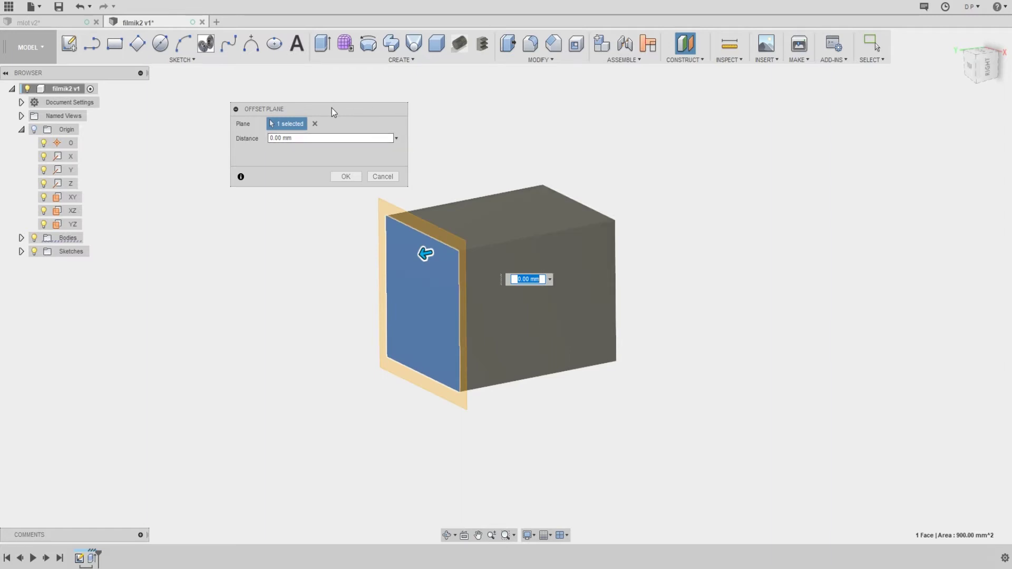
pyautogui.click(354, 179)
# Add a second construction plane offset 5 mm from the opposite end face
pyautogui.click(705, 59)
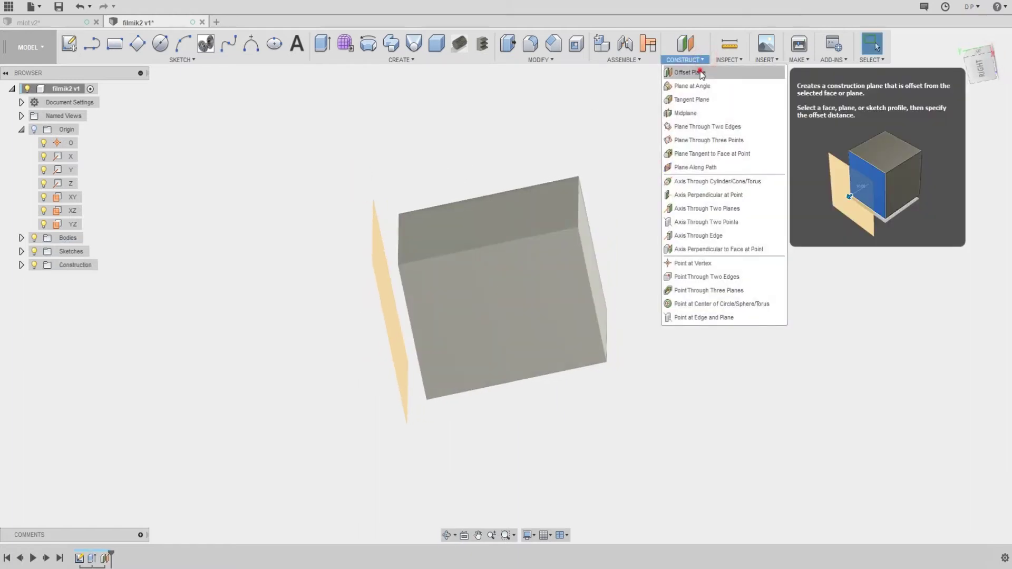
pyautogui.click(599, 235)
pyautogui.write('5')
pyautogui.press('Return')
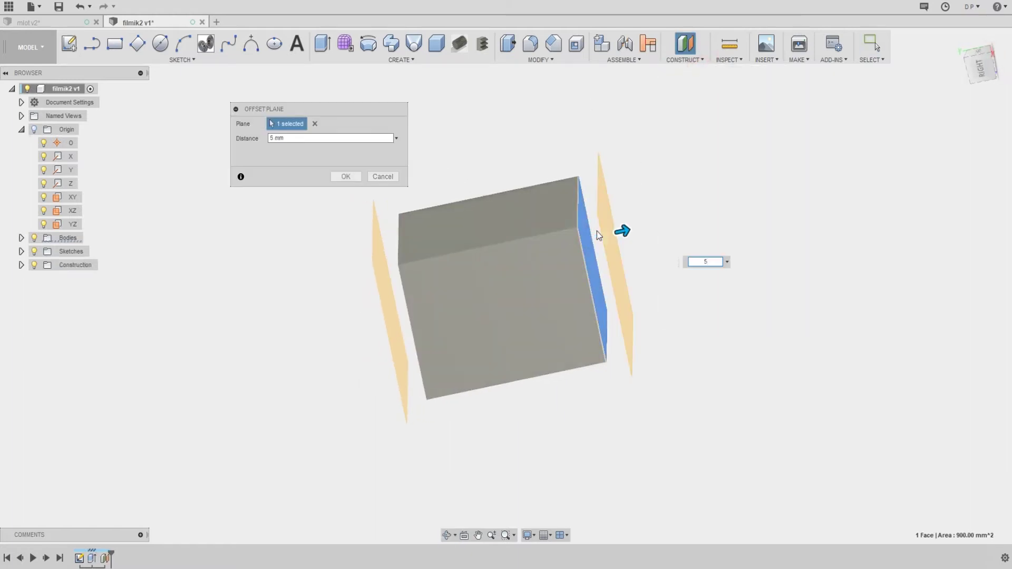
pyautogui.moveTo(536, 185)
pyautogui.keyDown('shift'); pyautogui.mouseDown(button='middle')
pyautogui.moveTo(597, 161)
pyautogui.moveTo(420, 239)
pyautogui.moveTo(493, 216)
pyautogui.mouseUp(button='middle'); pyautogui.keyUp('shift')
pyautogui.click(492, 185)
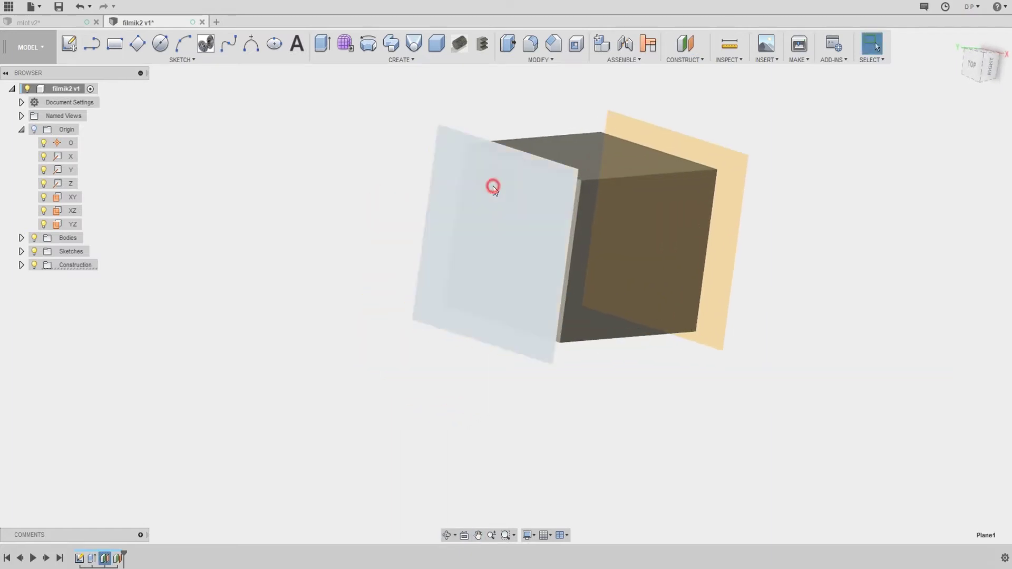
# Sketch on Plane1 and project the block's end-face square outline into it
pyautogui.click(74, 46)
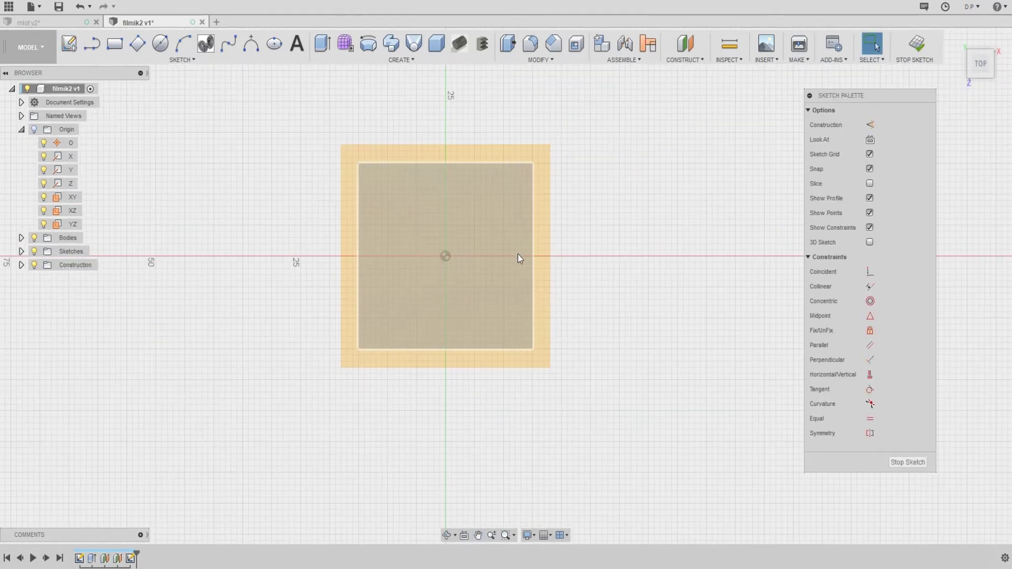
pyautogui.press('p')
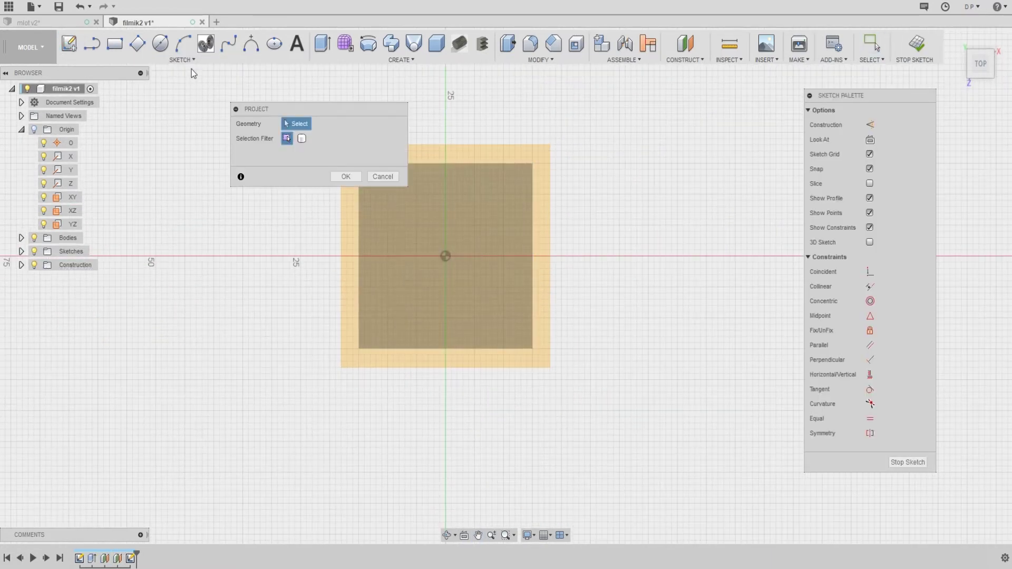
pyautogui.moveTo(469, 198); pyautogui.dragTo(573, 189, button='middle')
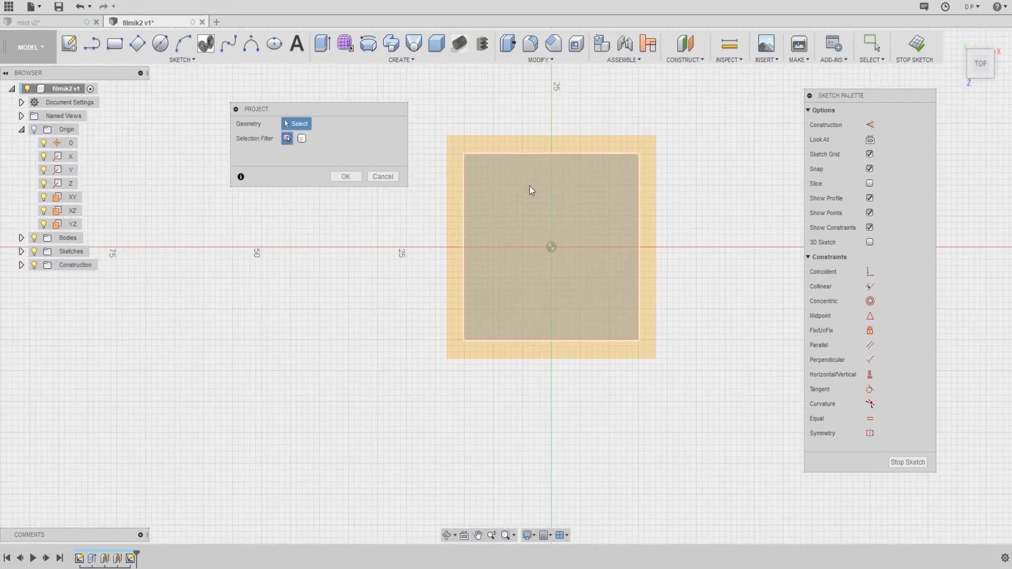
pyautogui.click(515, 180)
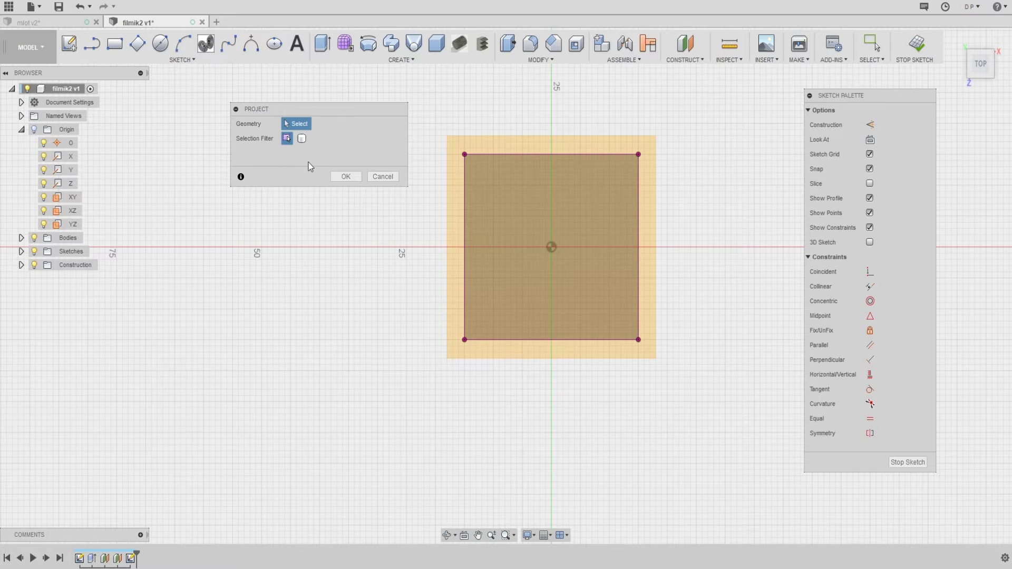
pyautogui.click(344, 180)
pyautogui.hscroll(3, 425, 176)
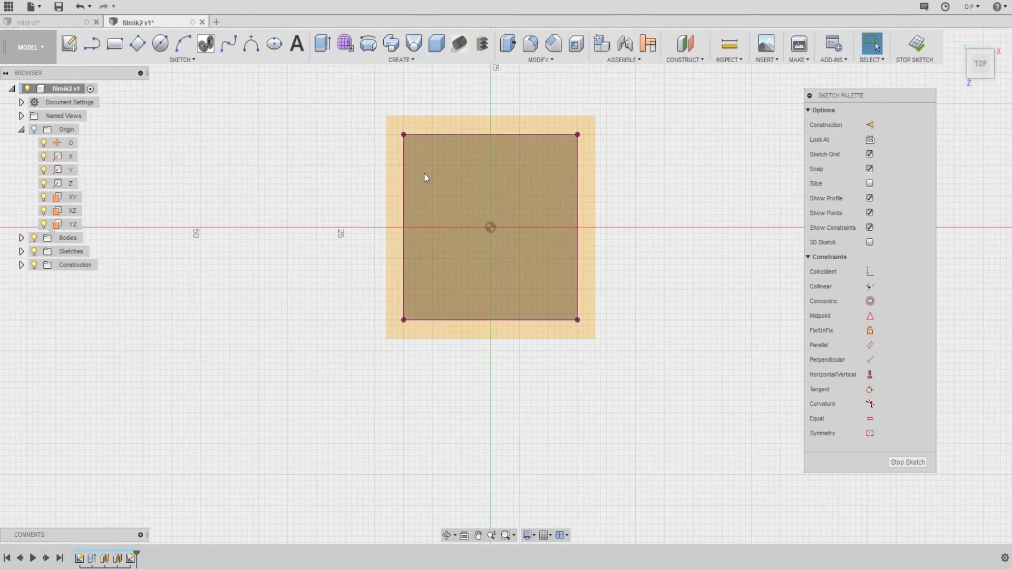
pyautogui.scroll(2, 444, 158)
pyautogui.hscroll(4, 433, 163)
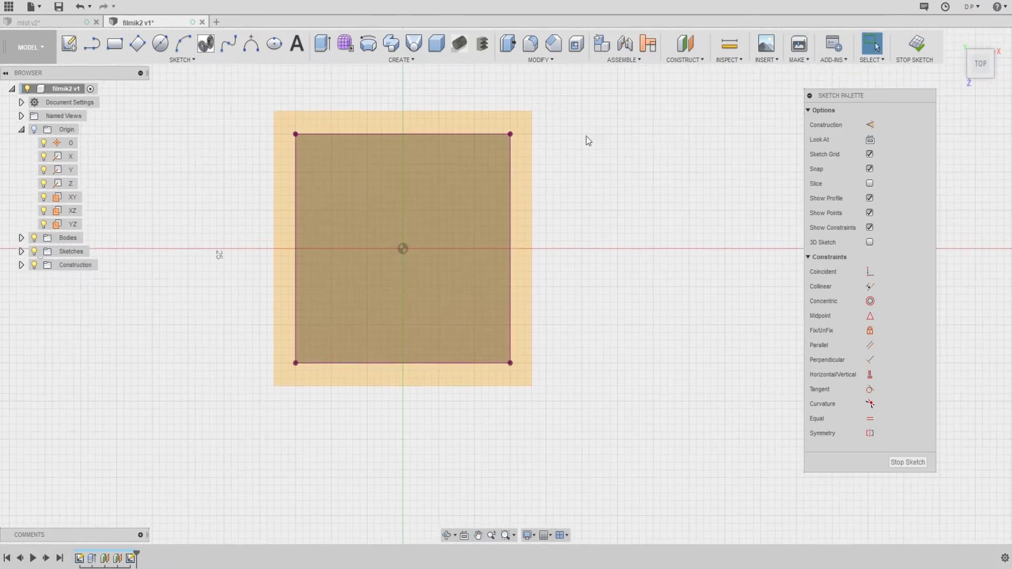
# Offset the sketched square 2 mm inward to form an inner square frame
pyautogui.click(182, 59)
pyautogui.click(230, 298)
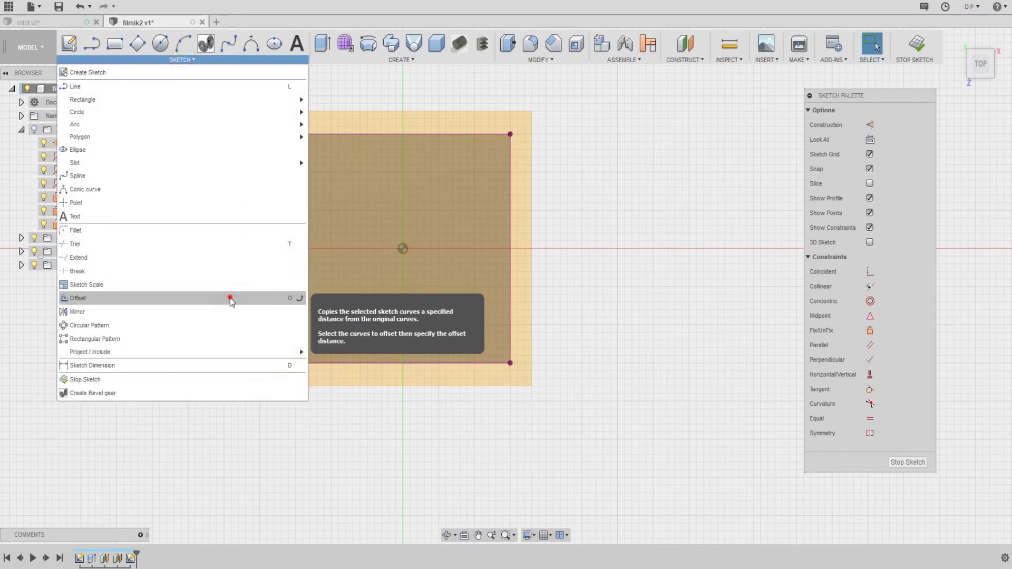
pyautogui.scroll(-2, 527, 190)
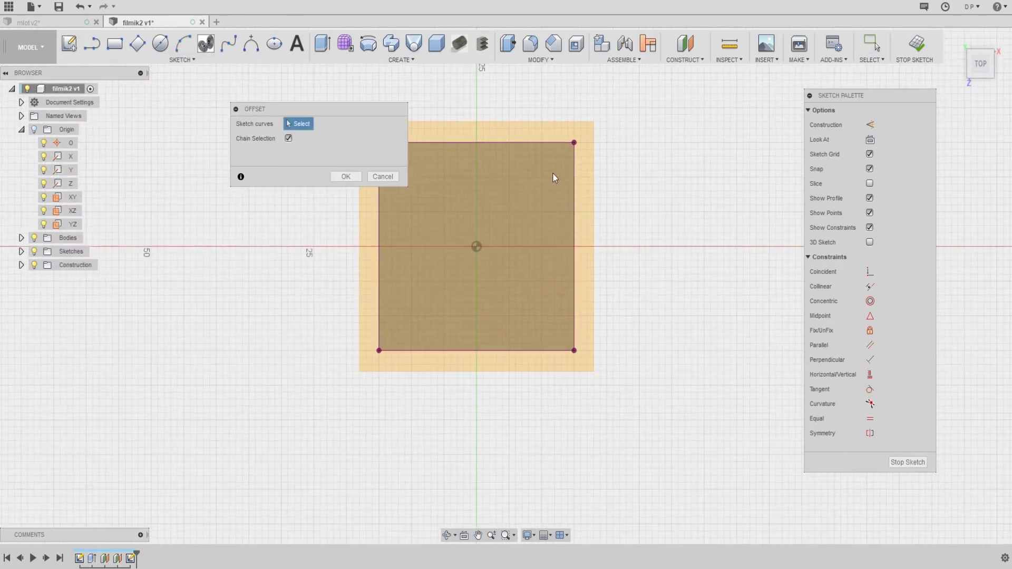
pyautogui.scroll(-1, 553, 172)
pyautogui.click(524, 148)
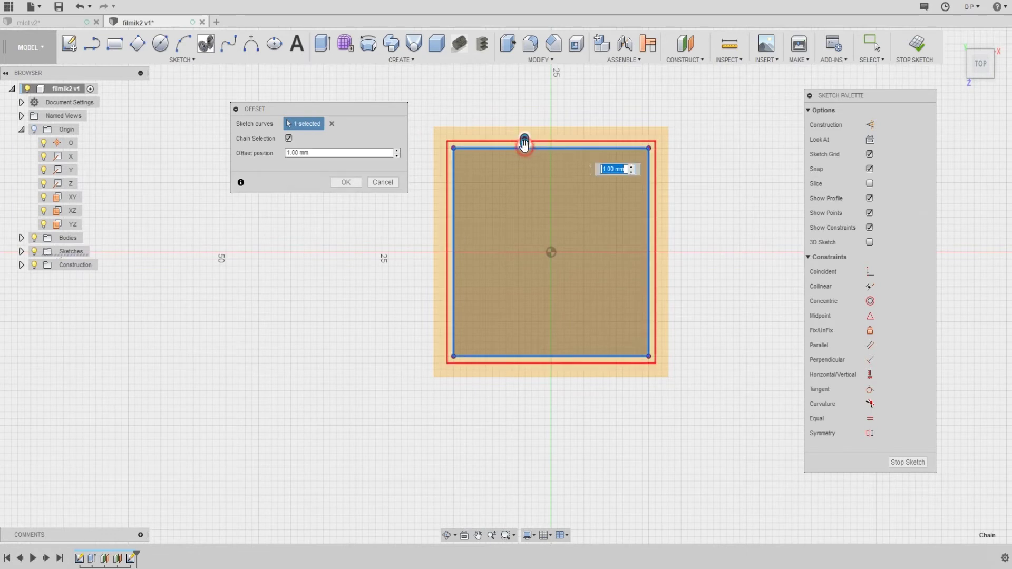
pyautogui.moveTo(525, 141); pyautogui.dragTo(524, 152)
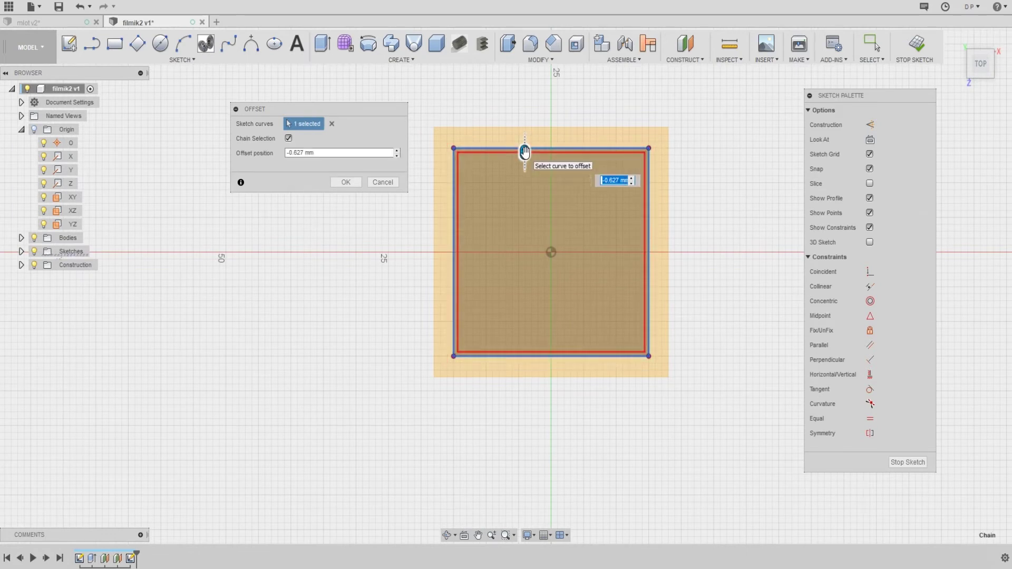
pyautogui.write('2')
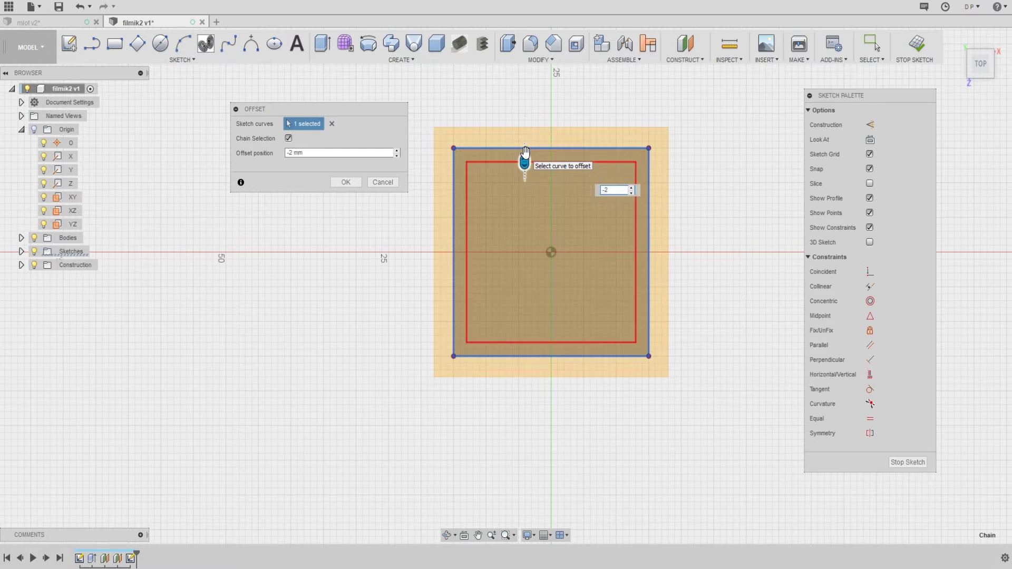
pyautogui.scroll(2, 626, 226)
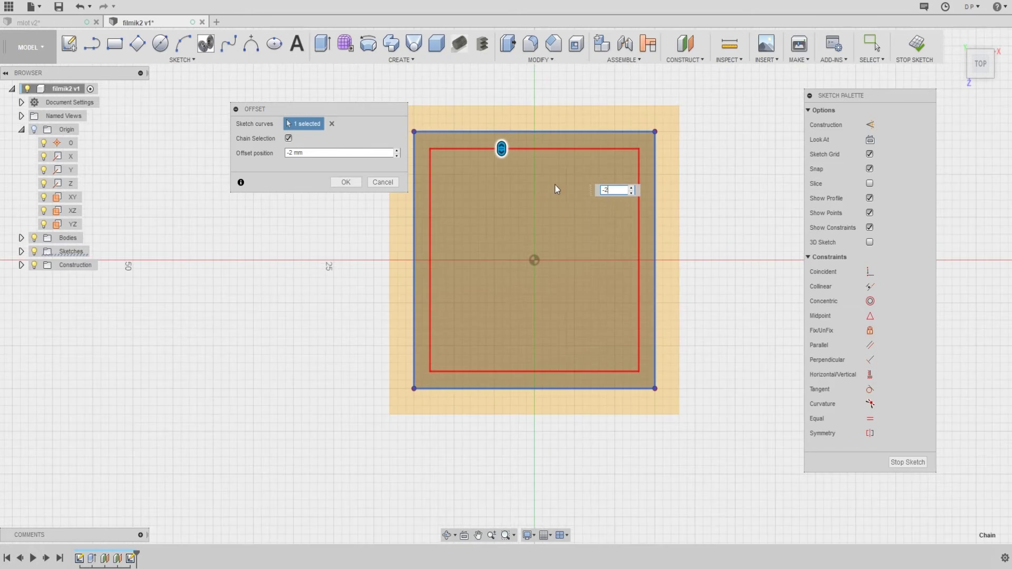
pyautogui.moveTo(555, 185); pyautogui.dragTo(559, 215, button='middle')
pyautogui.click(352, 183)
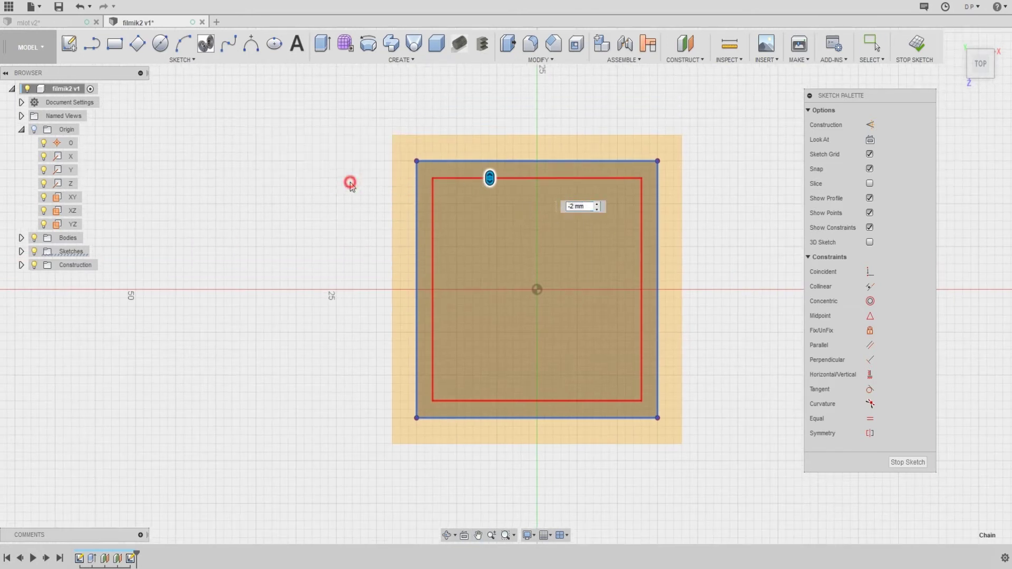
pyautogui.moveTo(539, 206)
pyautogui.keyDown('shift'); pyautogui.mouseDown(button='middle')
pyautogui.moveTo(514, 213)
pyautogui.moveTo(865, 97)
pyautogui.mouseUp(button='middle'); pyautogui.keyUp('shift')
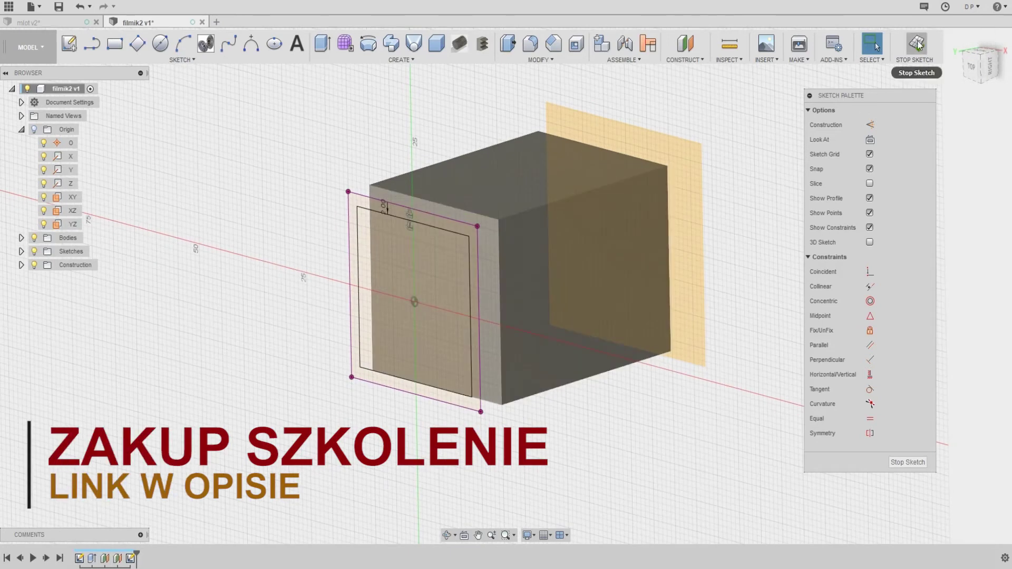
# Finish the sketch and loft from the box's end face to the inner square
pyautogui.click(917, 45)
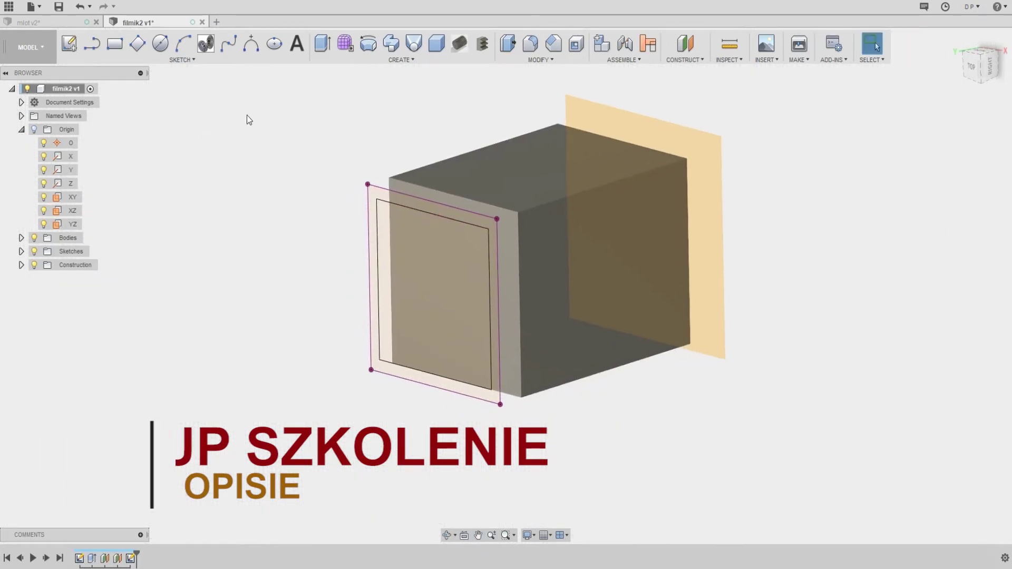
pyautogui.keyDown('shift'); pyautogui.moveTo(396, 185); pyautogui.dragTo(429, 248, button='middle'); pyautogui.keyUp('shift')
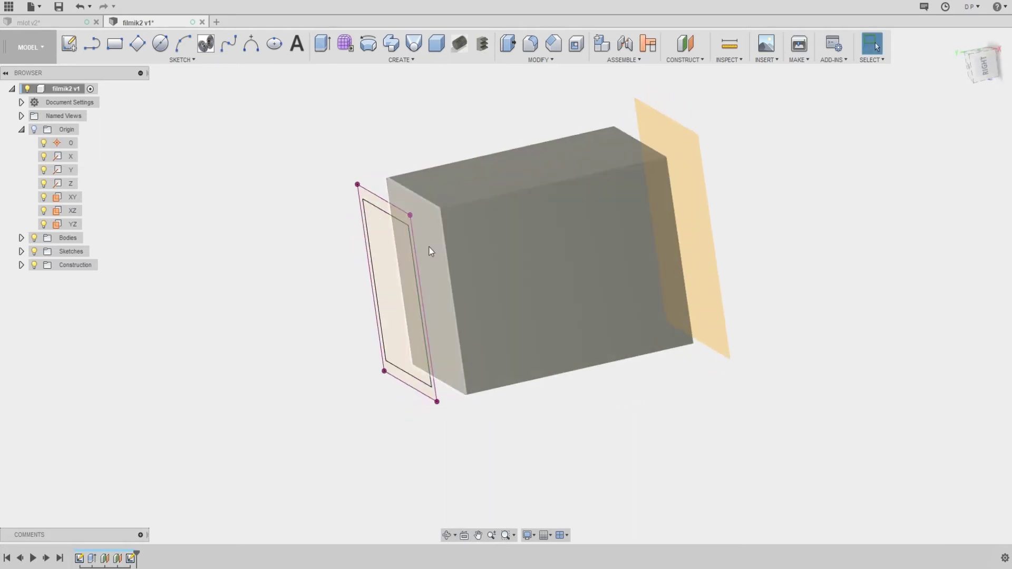
pyautogui.click(414, 46)
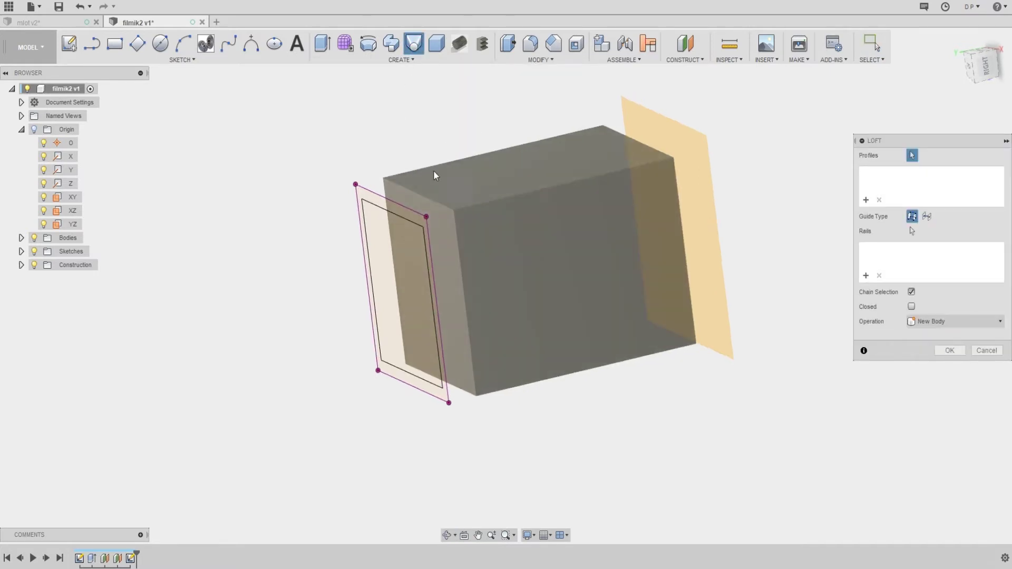
pyautogui.click(444, 228)
pyautogui.moveTo(445, 228)
pyautogui.mouseDown(button='middle')
pyautogui.moveTo(440, 154)
pyautogui.moveTo(454, 133)
pyautogui.mouseUp(button='middle')
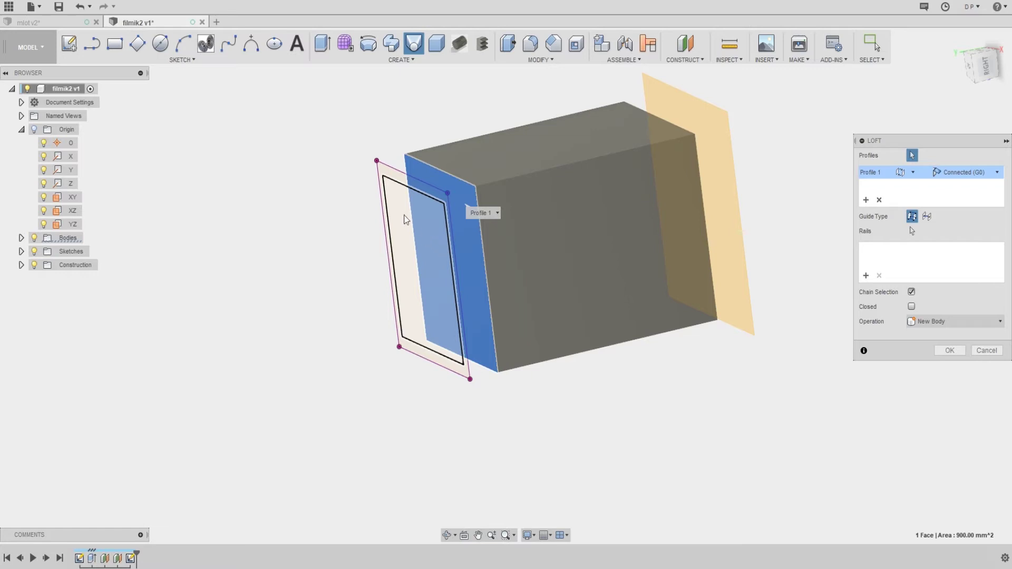
pyautogui.click(417, 206)
# Try Tangent and Direction end conditions on the two loft profiles
pyautogui.moveTo(555, 157)
pyautogui.keyDown('shift'); pyautogui.mouseDown(button='middle')
pyautogui.moveTo(552, 141)
pyautogui.moveTo(466, 201)
pyautogui.mouseUp(button='middle'); pyautogui.keyUp('shift')
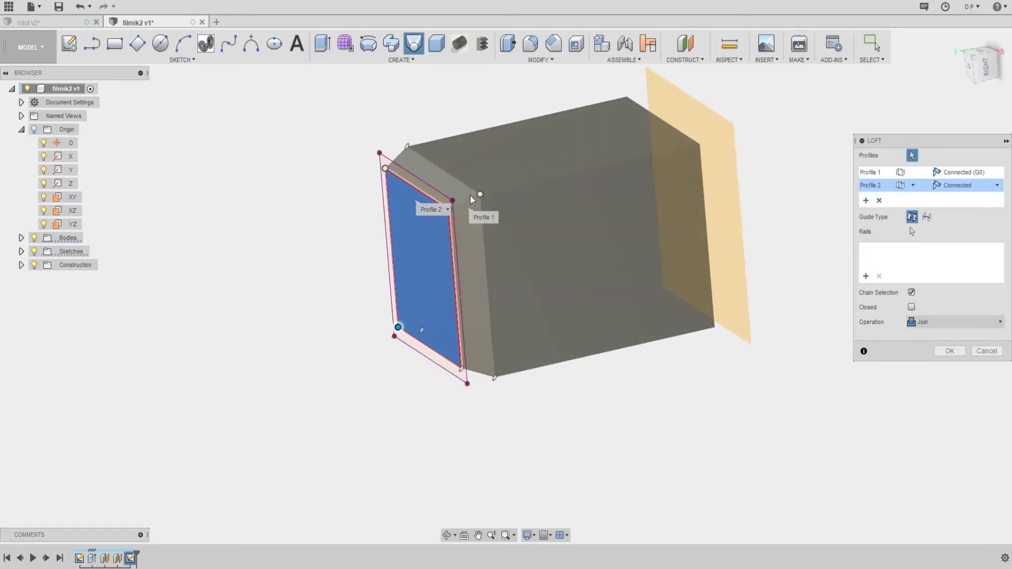
pyautogui.scroll(2, 470, 195)
pyautogui.moveTo(529, 166); pyautogui.dragTo(668, 157, button='middle')
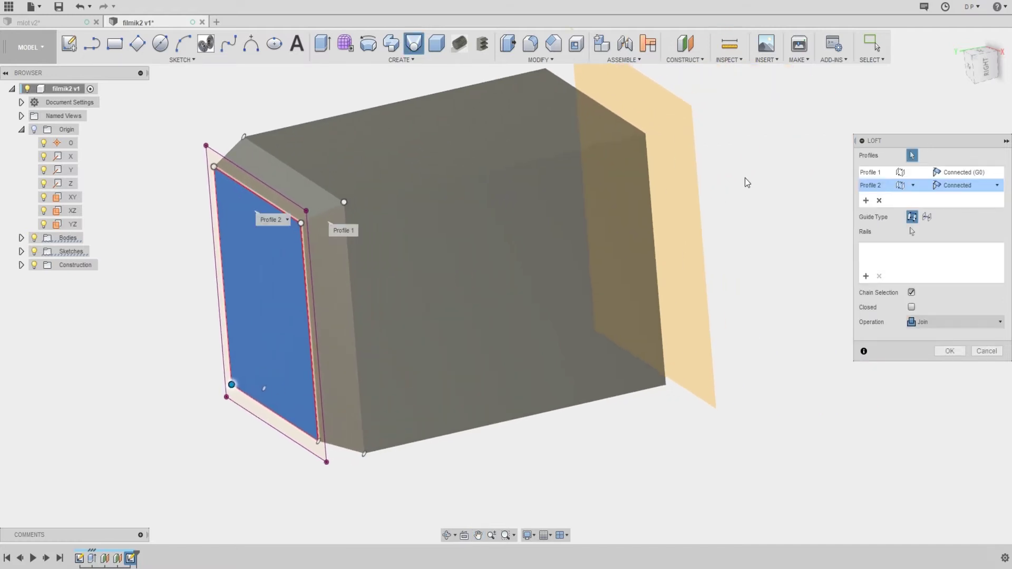
pyautogui.scroll(-1, 545, 160)
pyautogui.moveTo(754, 194); pyautogui.dragTo(668, 204, button='middle')
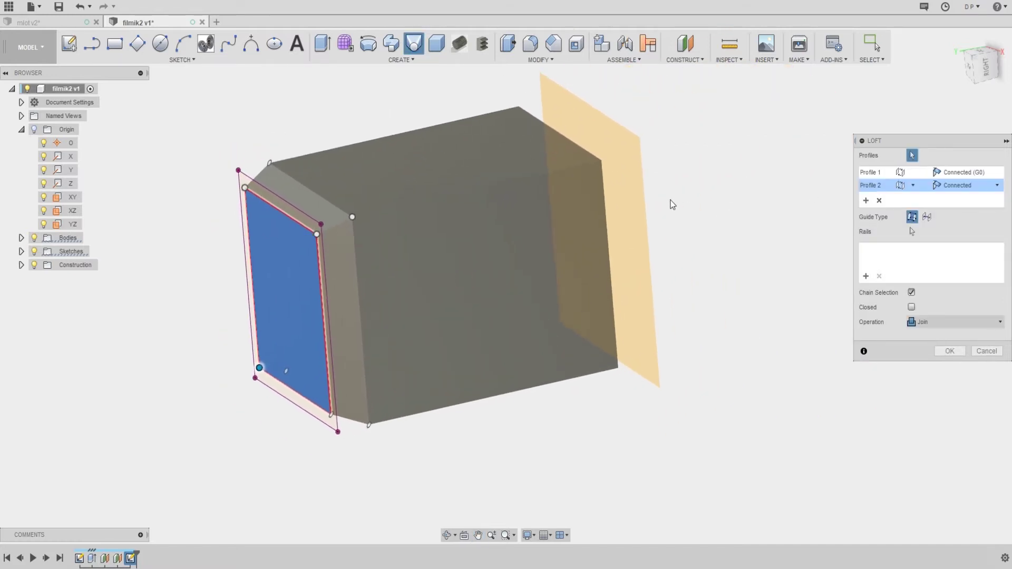
pyautogui.scroll(-1, 665, 211)
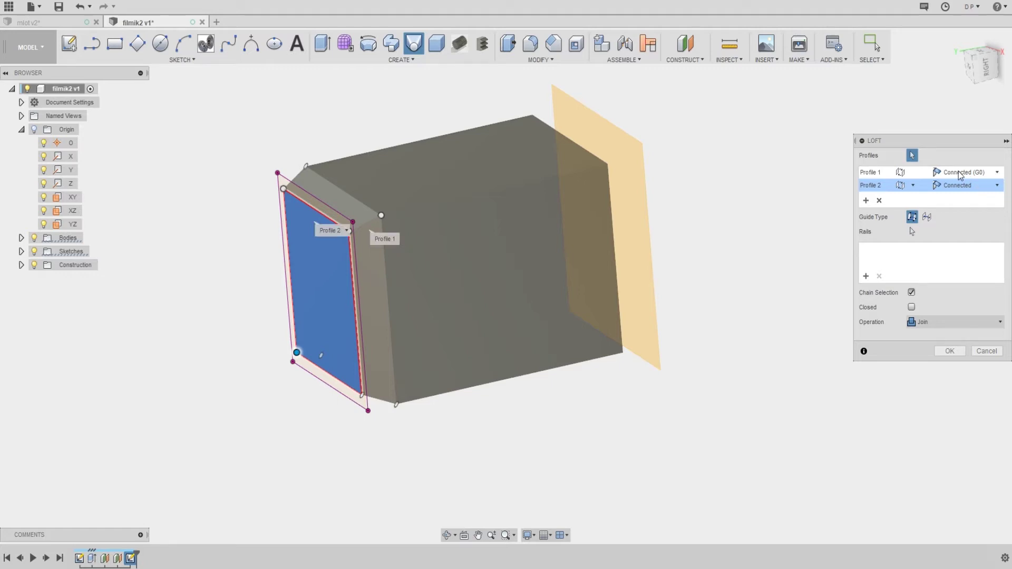
pyautogui.click(996, 173)
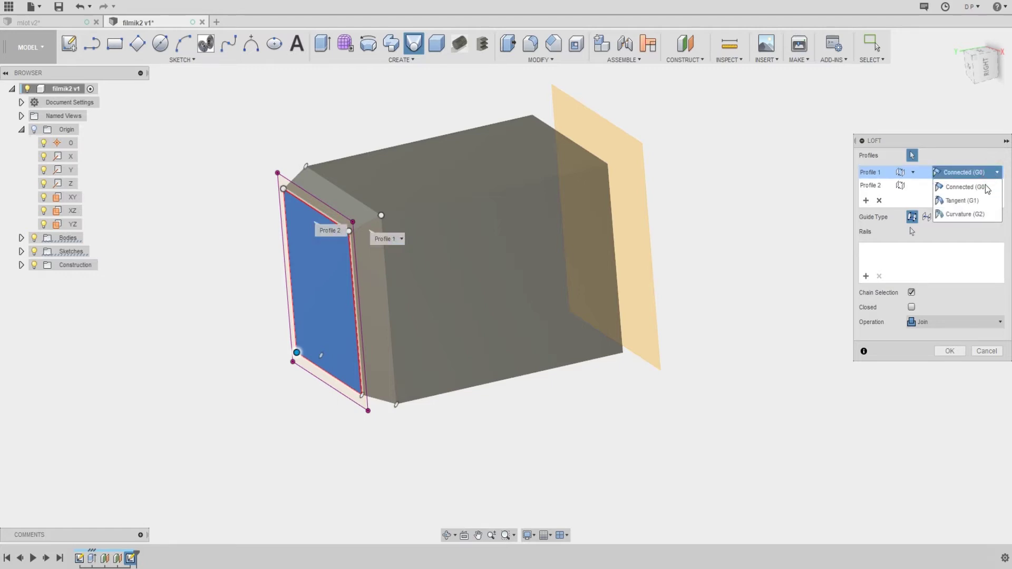
pyautogui.click(970, 200)
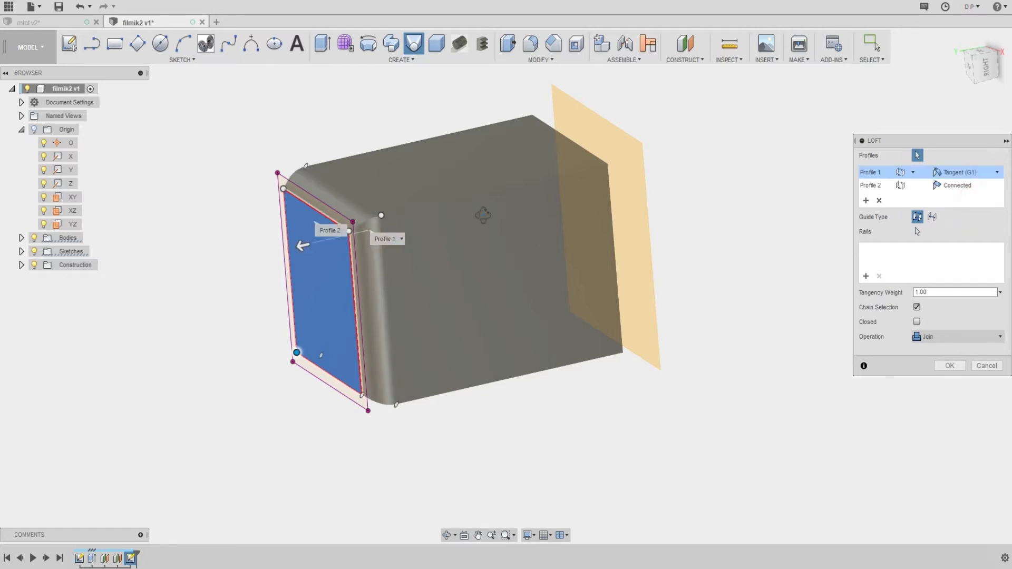
pyautogui.scroll(5, 352, 200)
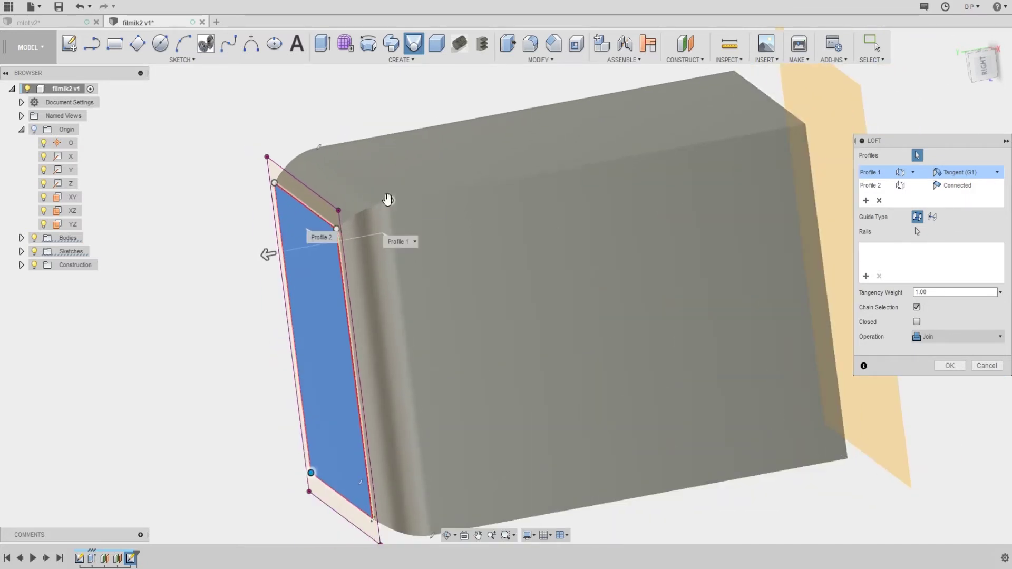
pyautogui.scroll(3, 457, 189)
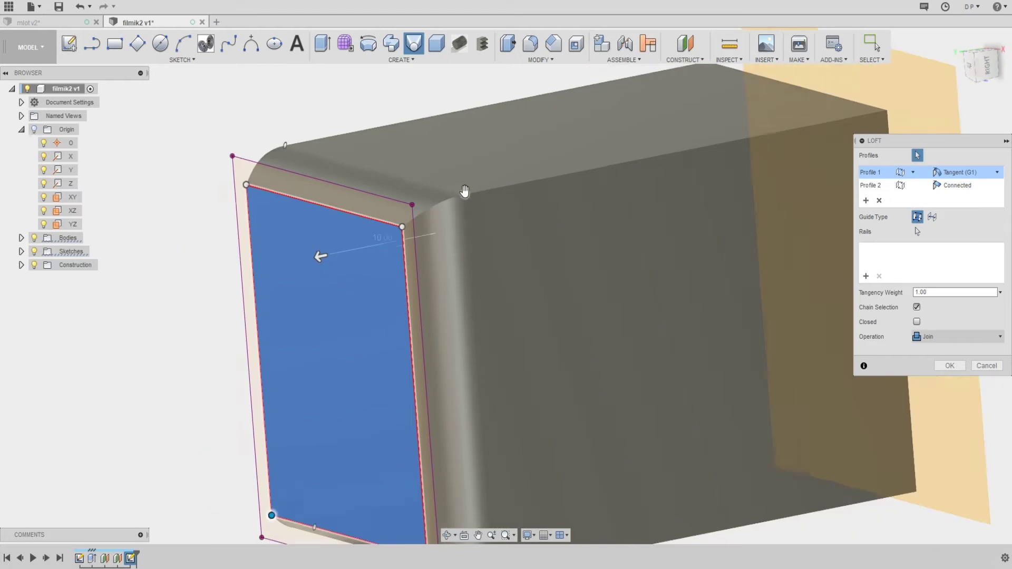
pyautogui.scroll(-1, 465, 191)
pyautogui.click(984, 185)
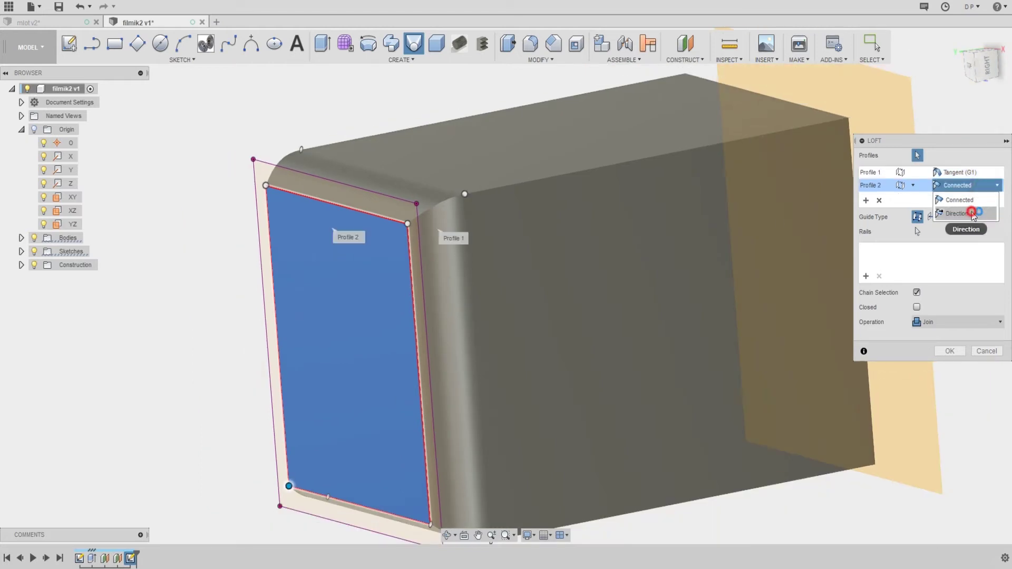
pyautogui.click(956, 213)
# Return both loft profiles to Connected and create the joined loft
pyautogui.moveTo(655, 182)
pyautogui.keyDown('shift'); pyautogui.mouseDown(button='middle')
pyautogui.moveTo(609, 157)
pyautogui.moveTo(605, 165)
pyautogui.mouseUp(button='middle'); pyautogui.keyUp('shift')
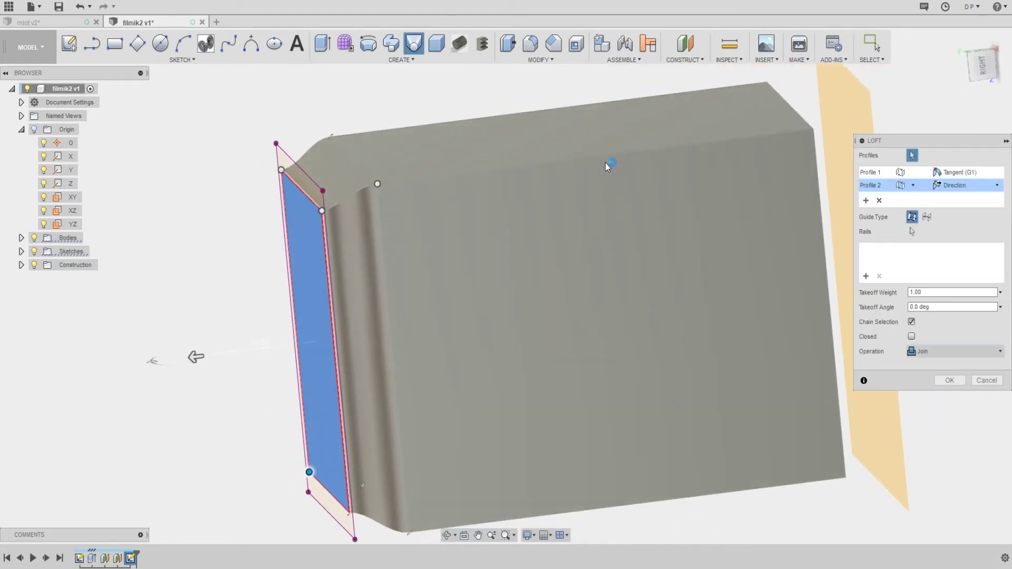
pyautogui.click(972, 184)
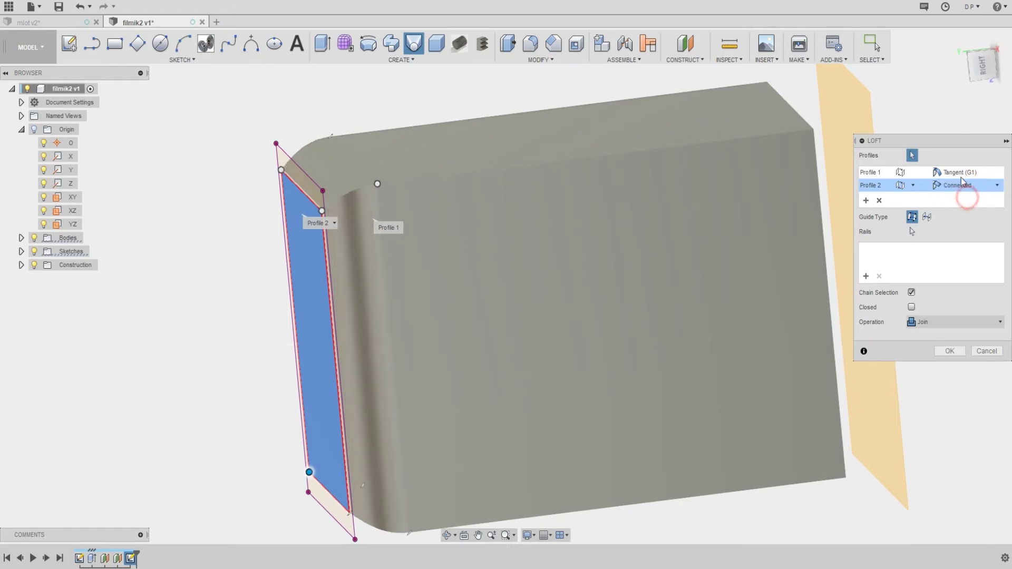
pyautogui.click(965, 173)
pyautogui.click(963, 187)
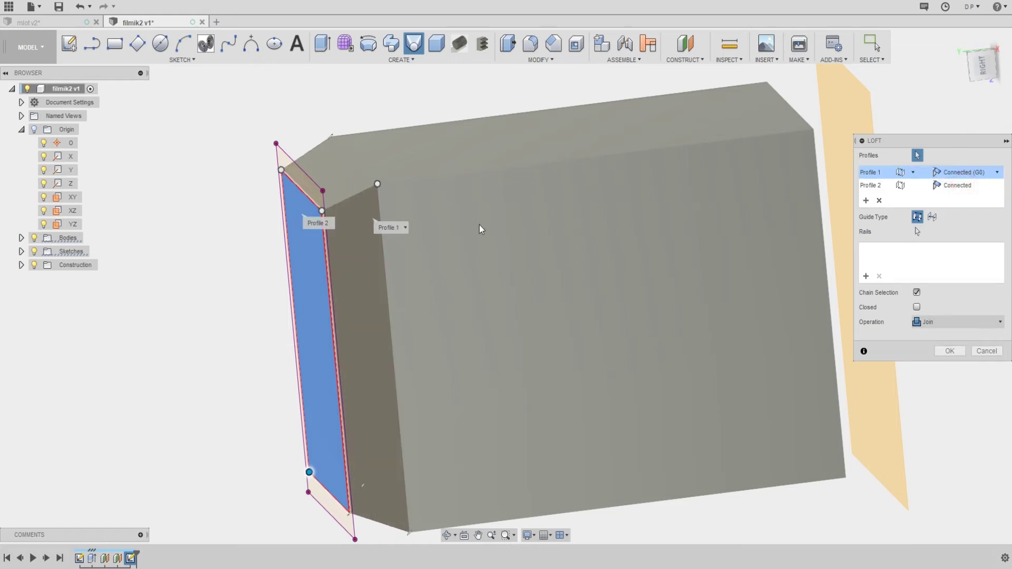
pyautogui.scroll(-5, 481, 220)
pyautogui.moveTo(481, 220)
pyautogui.keyDown('shift'); pyautogui.mouseDown(button='middle')
pyautogui.moveTo(504, 215)
pyautogui.moveTo(620, 284)
pyautogui.mouseUp(button='middle'); pyautogui.keyUp('shift')
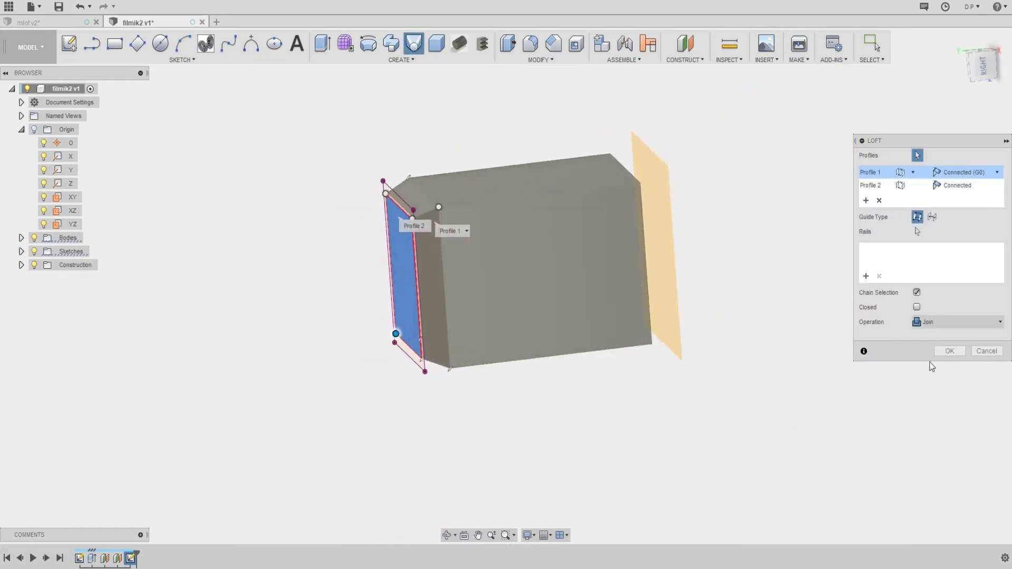
pyautogui.click(949, 351)
pyautogui.scroll(3, 393, 189)
pyautogui.moveTo(379, 178)
pyautogui.keyDown('shift'); pyautogui.mouseDown(button='middle')
pyautogui.moveTo(531, 174)
pyautogui.moveTo(438, 174)
pyautogui.moveTo(432, 188)
pyautogui.moveTo(488, 192)
pyautogui.moveTo(478, 199)
pyautogui.mouseUp(button='middle'); pyautogui.keyUp('shift')
pyautogui.scroll(-2, 455, 195)
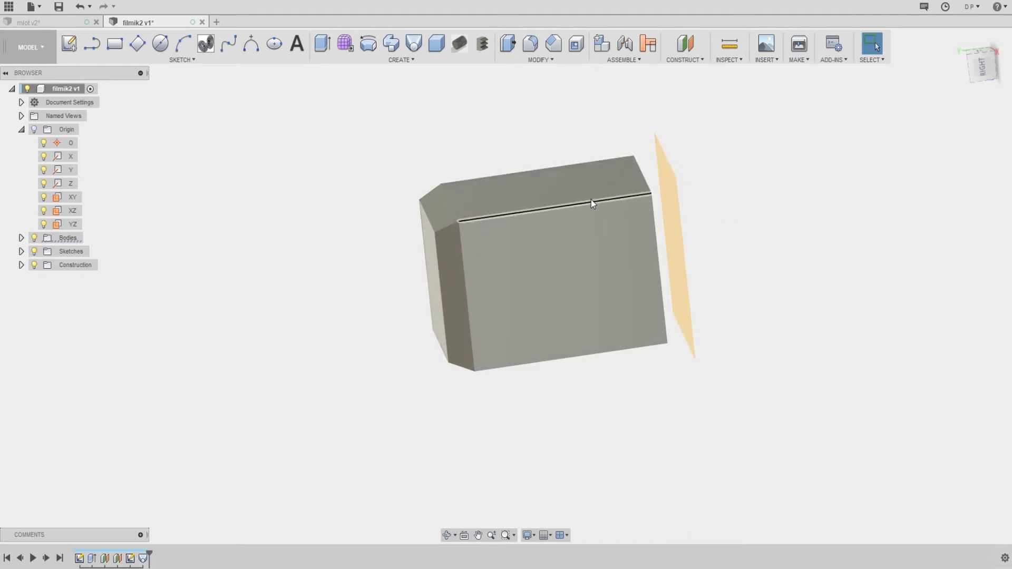
# Hide construction plane Plane2
pyautogui.click(669, 191)
pyautogui.keyDown('shift'); pyautogui.moveTo(553, 128); pyautogui.dragTo(604, 141, button='middle'); pyautogui.keyUp('shift')
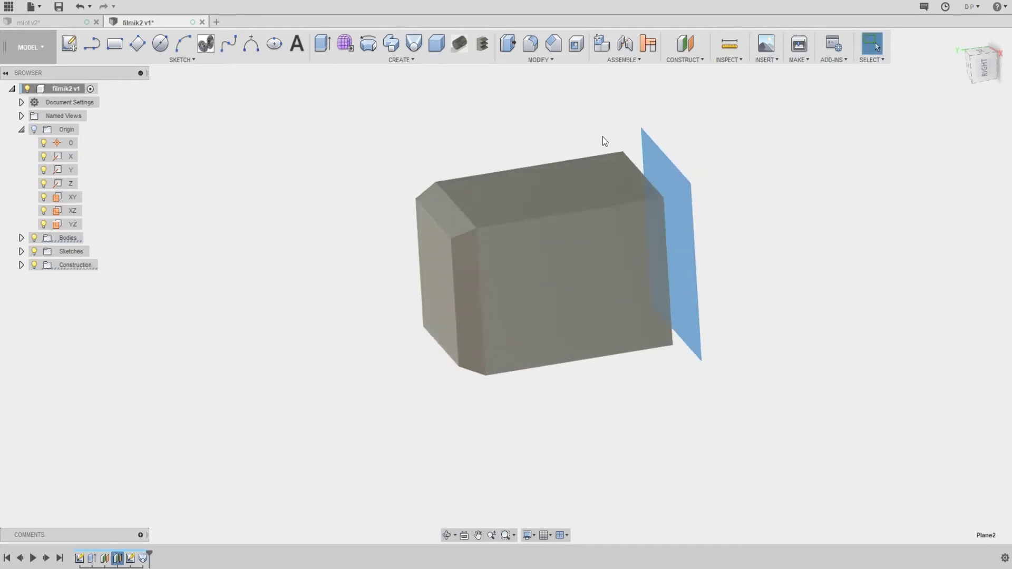
pyautogui.click(21, 265)
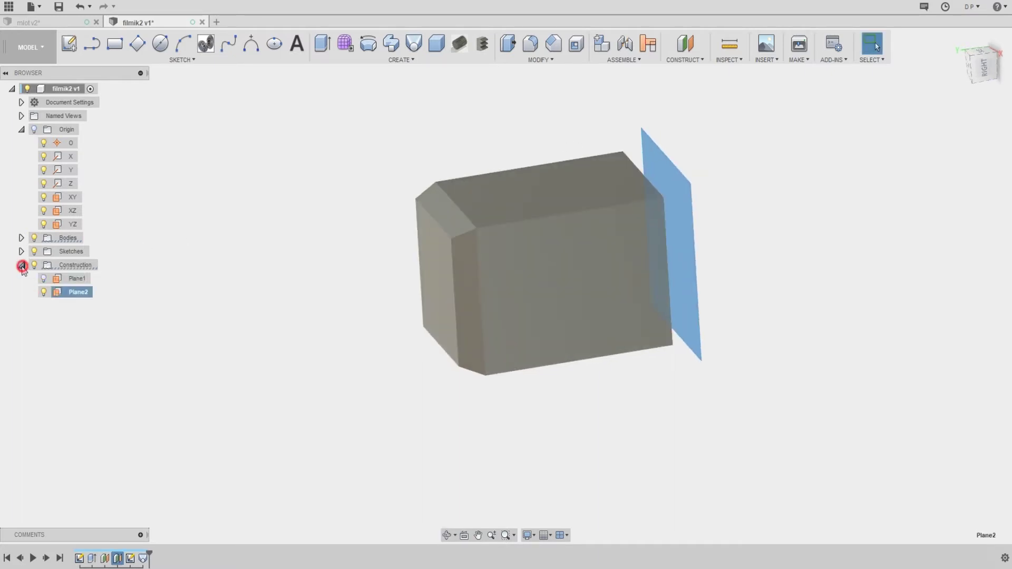
pyautogui.click(44, 293)
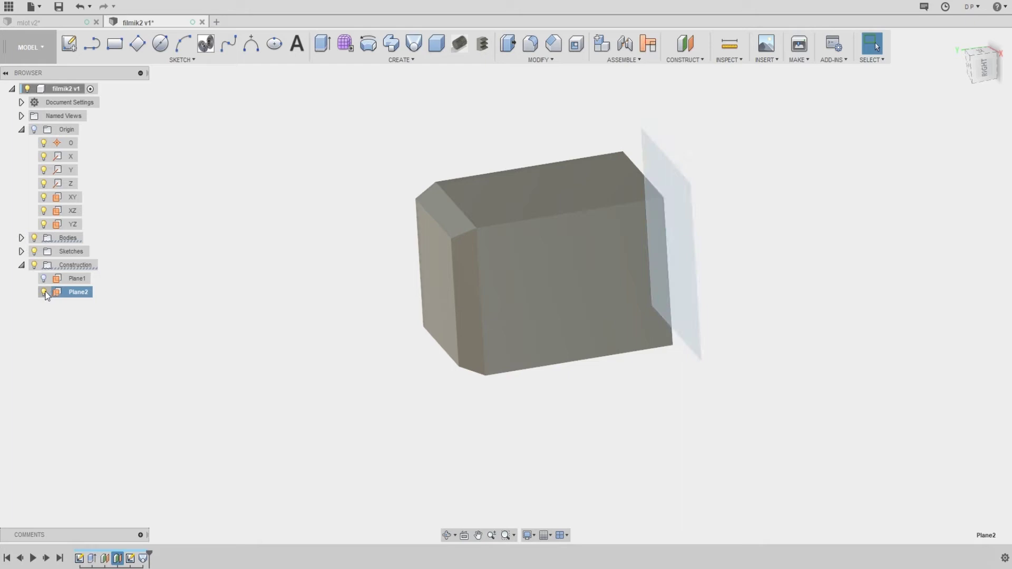
pyautogui.click(44, 293)
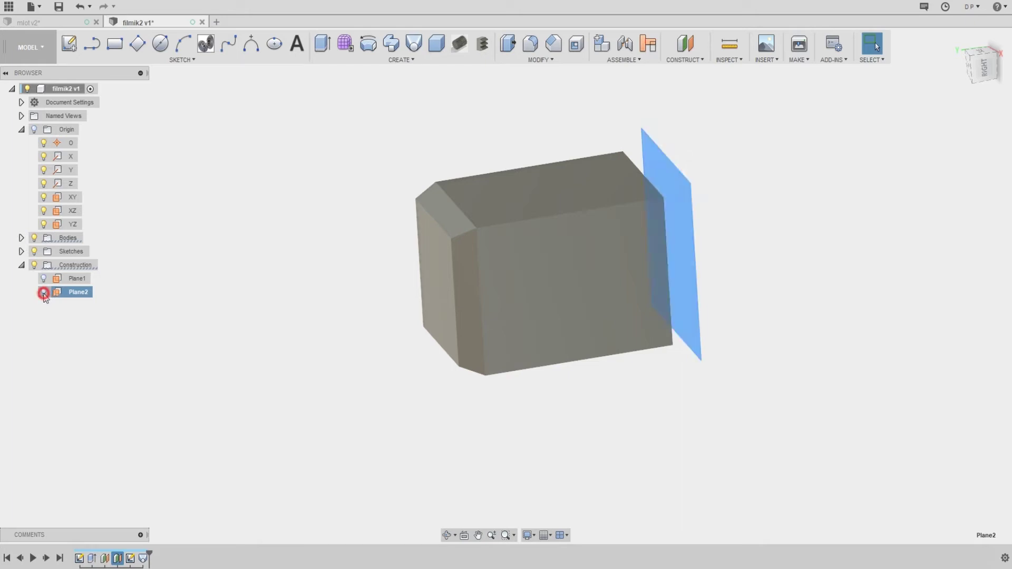
pyautogui.click(239, 242)
pyautogui.moveTo(235, 235)
pyautogui.keyDown('shift'); pyautogui.mouseDown(button='middle')
pyautogui.moveTo(287, 190)
pyautogui.moveTo(382, 231)
pyautogui.mouseUp(button='middle'); pyautogui.keyUp('shift')
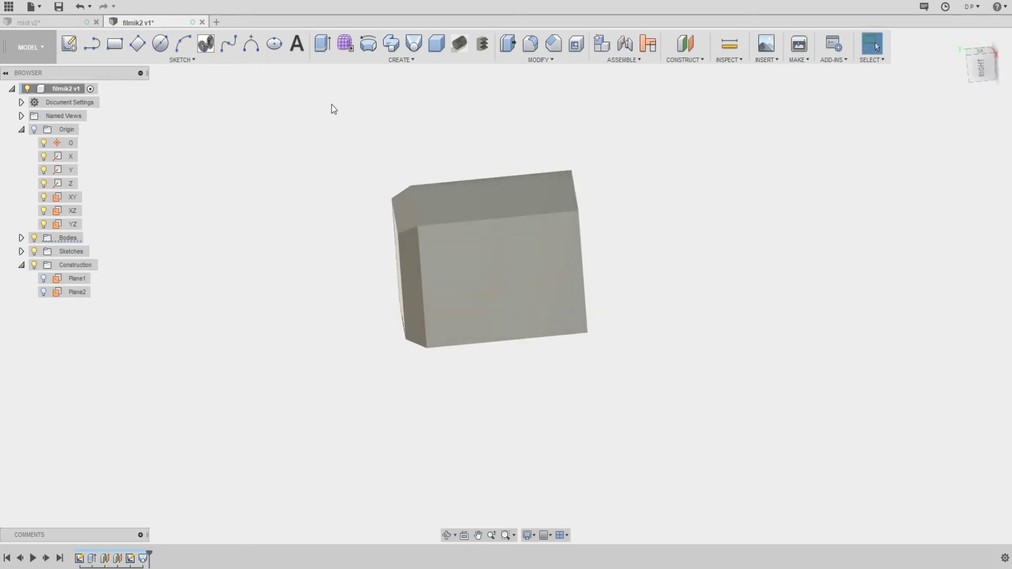
# Cancel a started midplane and roll the timeline back before the chamfer
pyautogui.click(683, 60)
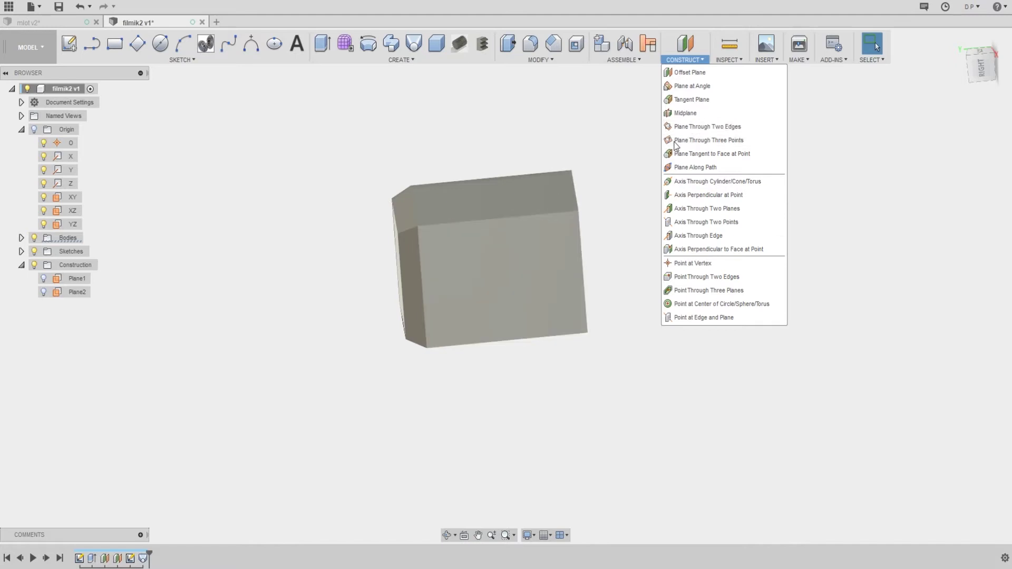
pyautogui.click(698, 114)
pyautogui.moveTo(616, 157)
pyautogui.keyDown('shift'); pyautogui.mouseDown(button='middle')
pyautogui.moveTo(603, 149)
pyautogui.moveTo(561, 208)
pyautogui.moveTo(574, 158)
pyautogui.moveTo(421, 242)
pyautogui.moveTo(419, 219)
pyautogui.mouseUp(button='middle'); pyautogui.keyUp('shift')
pyautogui.click(563, 232)
pyautogui.press('Escape')
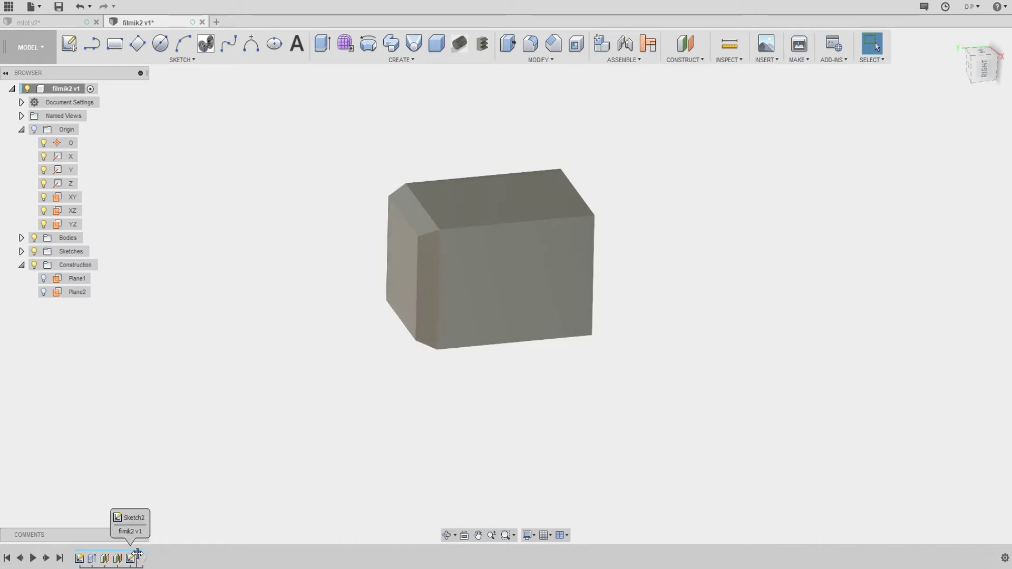
pyautogui.moveTo(139, 554); pyautogui.dragTo(137, 554)
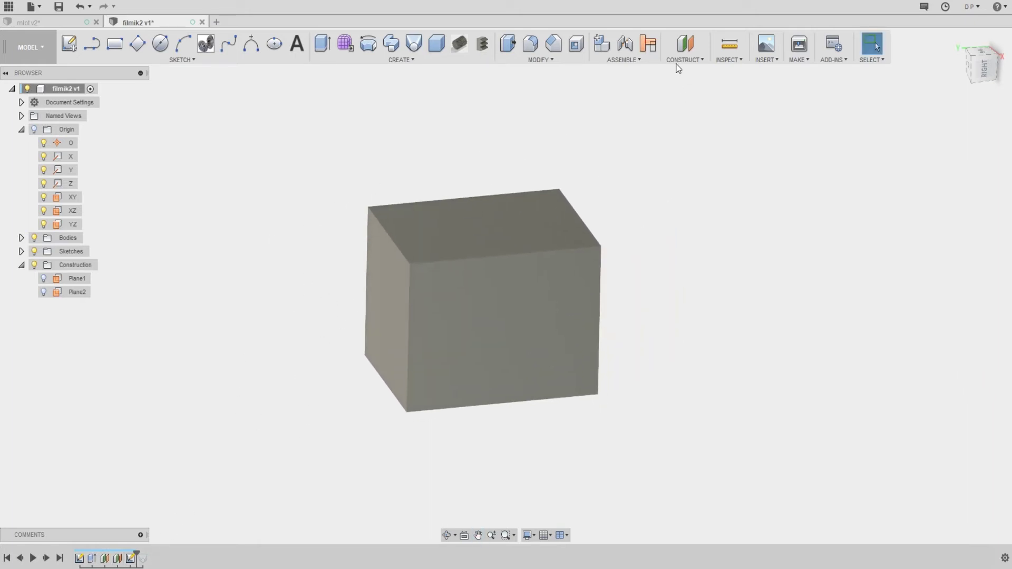
# Create Plane3 as a midplane between the box's two end faces
pyautogui.click(681, 59)
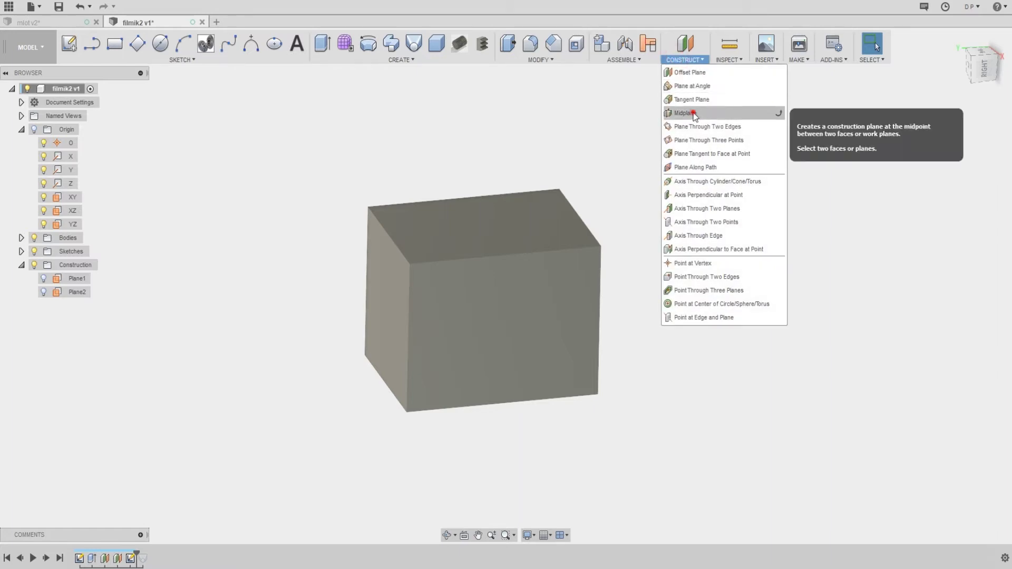
pyautogui.click(694, 114)
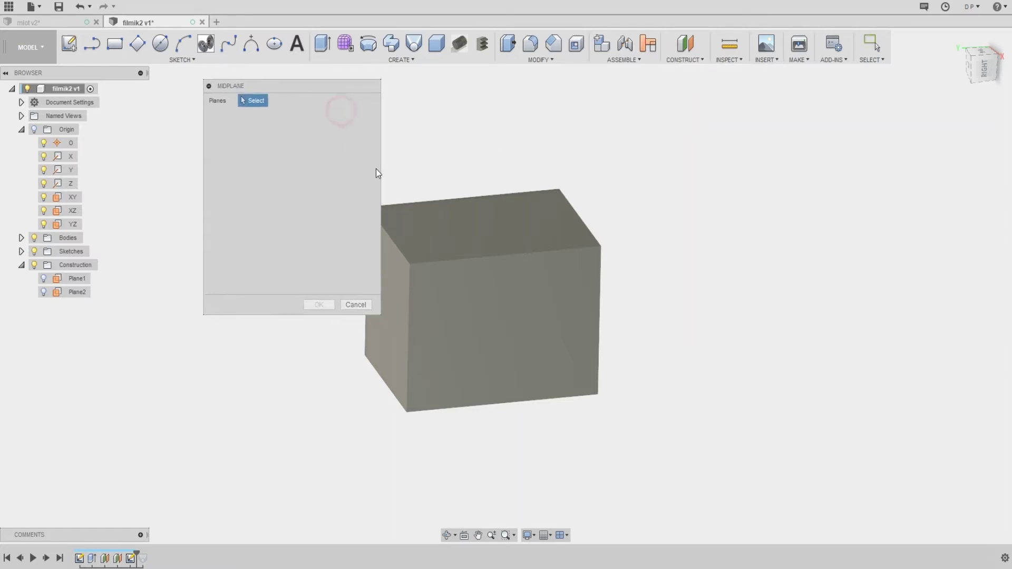
pyautogui.keyDown('shift'); pyautogui.moveTo(482, 158); pyautogui.dragTo(552, 135, button='middle'); pyautogui.keyUp('shift')
pyautogui.moveTo(511, 167)
pyautogui.keyDown('shift'); pyautogui.mouseDown(button='middle')
pyautogui.moveTo(488, 129)
pyautogui.moveTo(481, 150)
pyautogui.mouseUp(button='middle'); pyautogui.keyUp('shift')
pyautogui.click(466, 263)
pyautogui.click(638, 226)
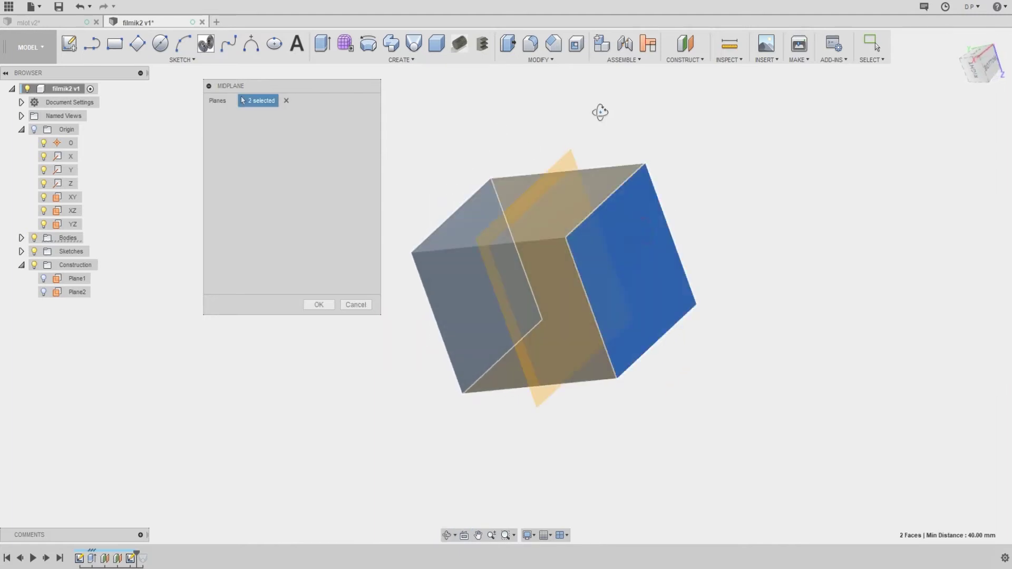
pyautogui.keyDown('shift'); pyautogui.moveTo(599, 112); pyautogui.dragTo(401, 282, button='middle'); pyautogui.keyUp('shift')
pyautogui.click(332, 305)
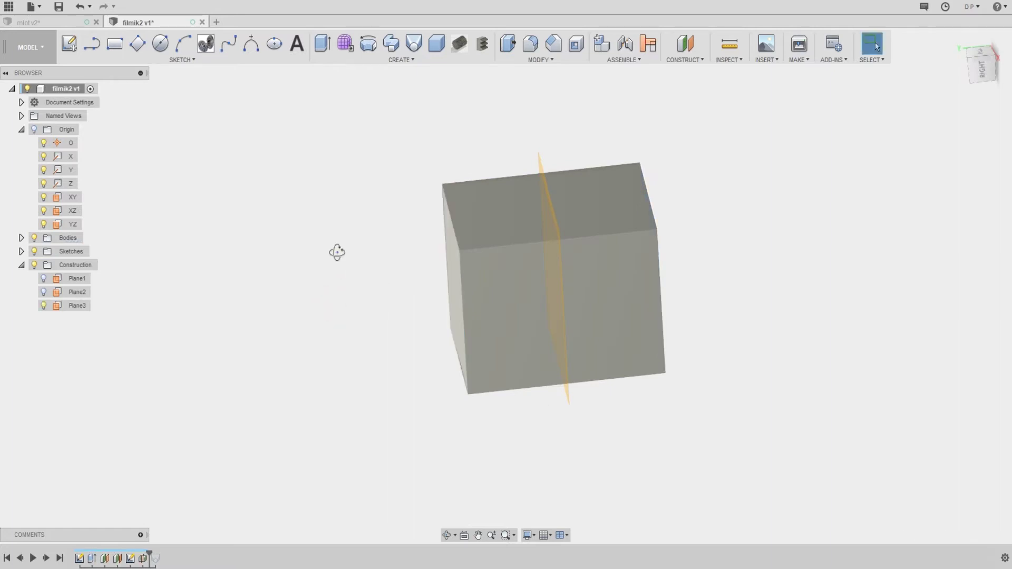
pyautogui.keyDown('shift'); pyautogui.moveTo(337, 251); pyautogui.dragTo(554, 266, button='middle'); pyautogui.keyUp('shift')
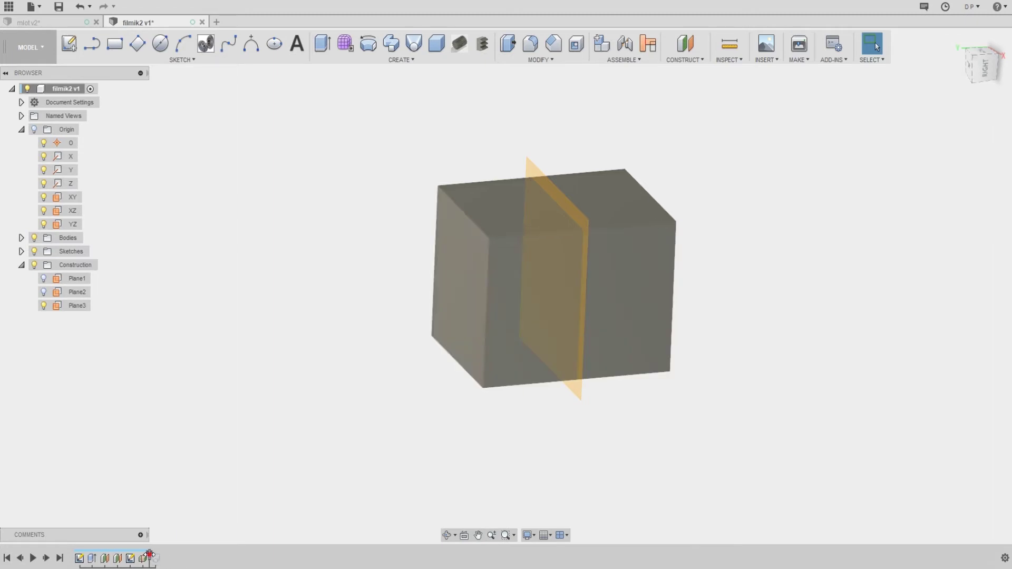
# Roll the timeline forward so the chamfered end reappears
pyautogui.moveTo(150, 553); pyautogui.dragTo(161, 558)
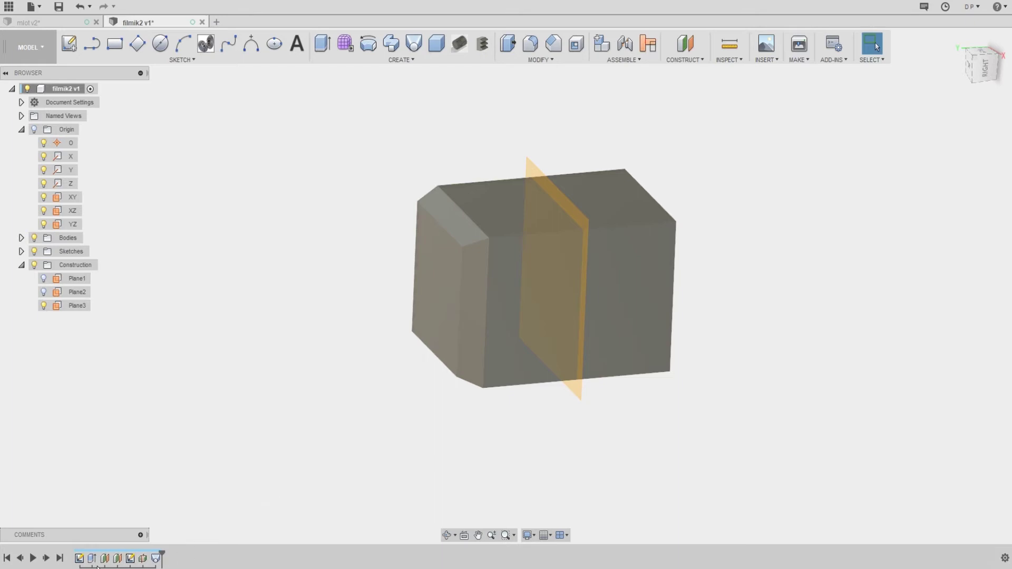
pyautogui.moveTo(271, 438)
pyautogui.mouseDown(button='middle')
pyautogui.moveTo(185, 456)
pyautogui.moveTo(201, 441)
pyautogui.moveTo(183, 424)
pyautogui.moveTo(233, 413)
pyautogui.moveTo(215, 402)
pyautogui.moveTo(219, 420)
pyautogui.moveTo(234, 420)
pyautogui.mouseUp(button='middle')
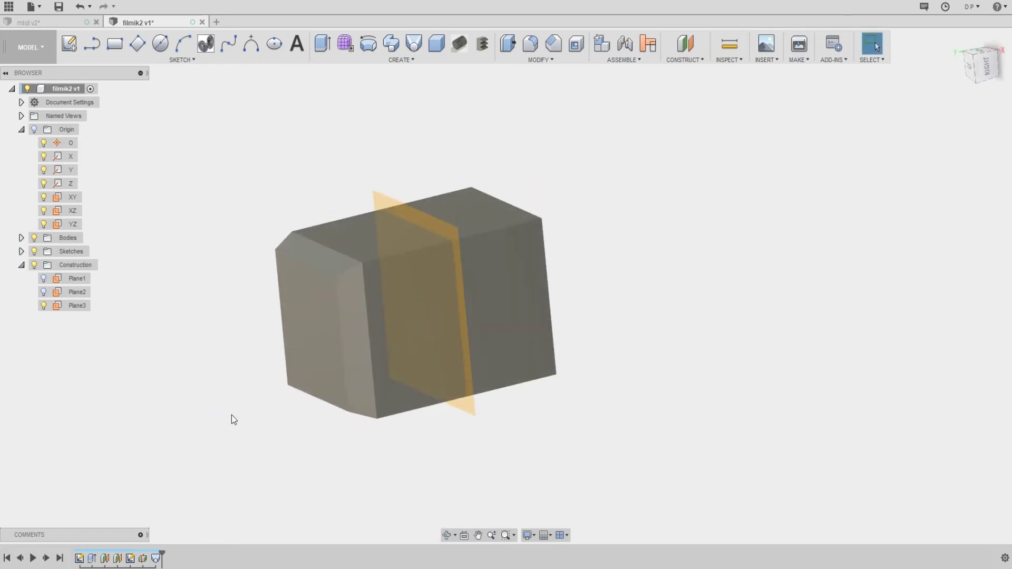
pyautogui.scroll(2, 343, 230)
pyautogui.moveTo(343, 230)
pyautogui.keyDown('shift'); pyautogui.mouseDown(button='middle')
pyautogui.moveTo(295, 165)
pyautogui.moveTo(279, 163)
pyautogui.moveTo(302, 178)
pyautogui.mouseUp(button='middle'); pyautogui.keyUp('shift')
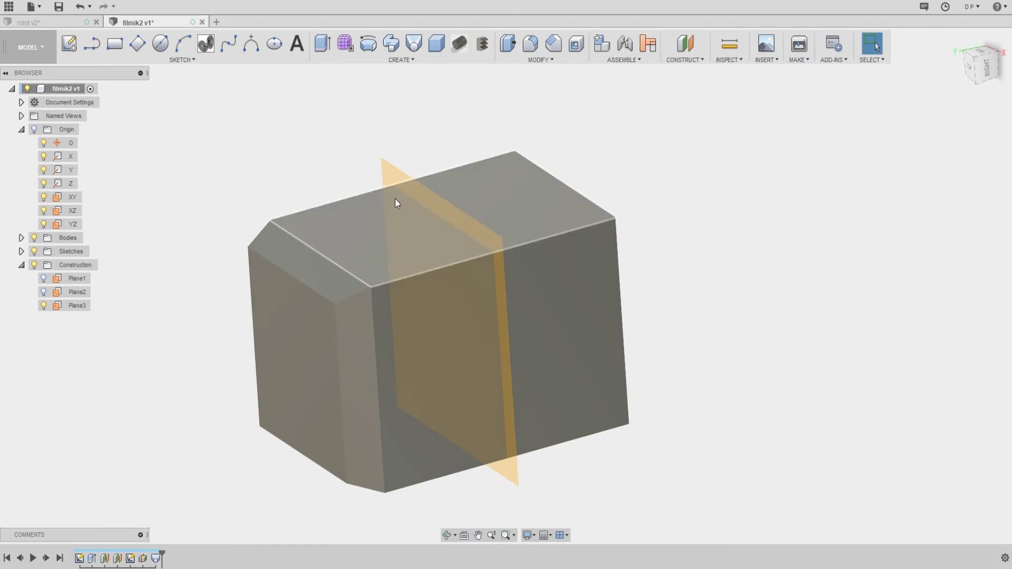
pyautogui.scroll(-1, 470, 131)
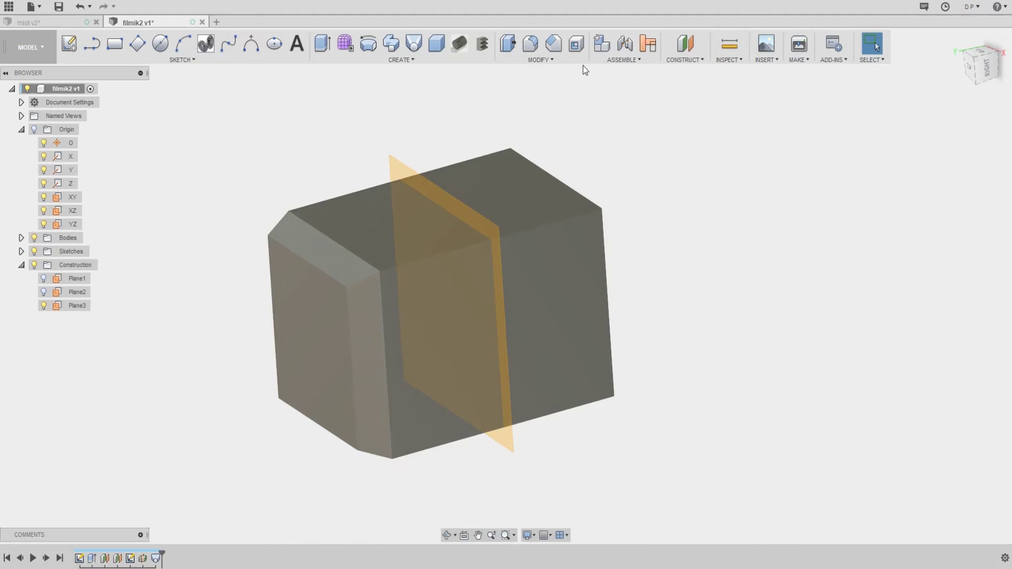
# Mirror the chamfered end face across Plane3 as a face mirror
pyautogui.click(512, 58)
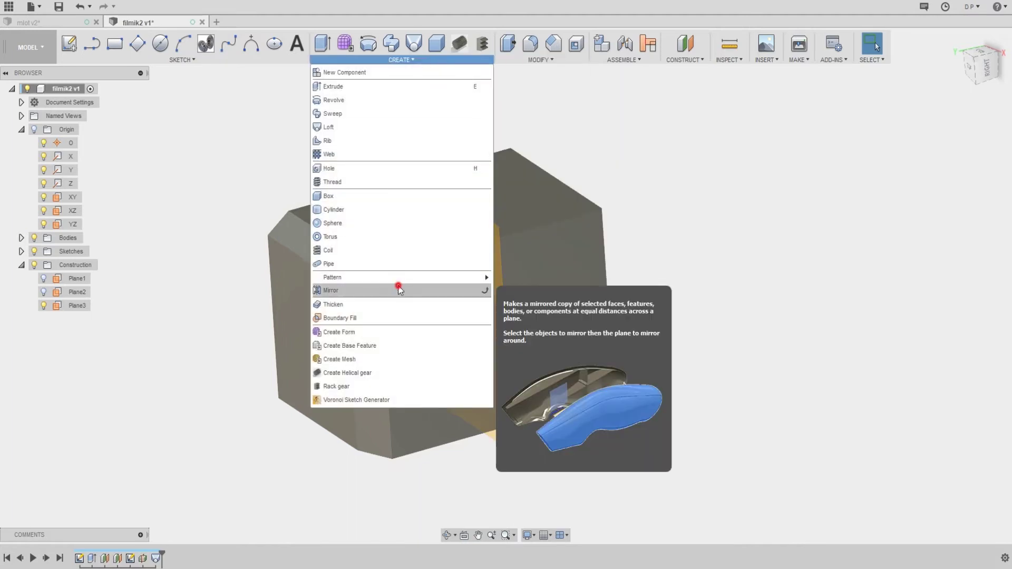
pyautogui.click(393, 290)
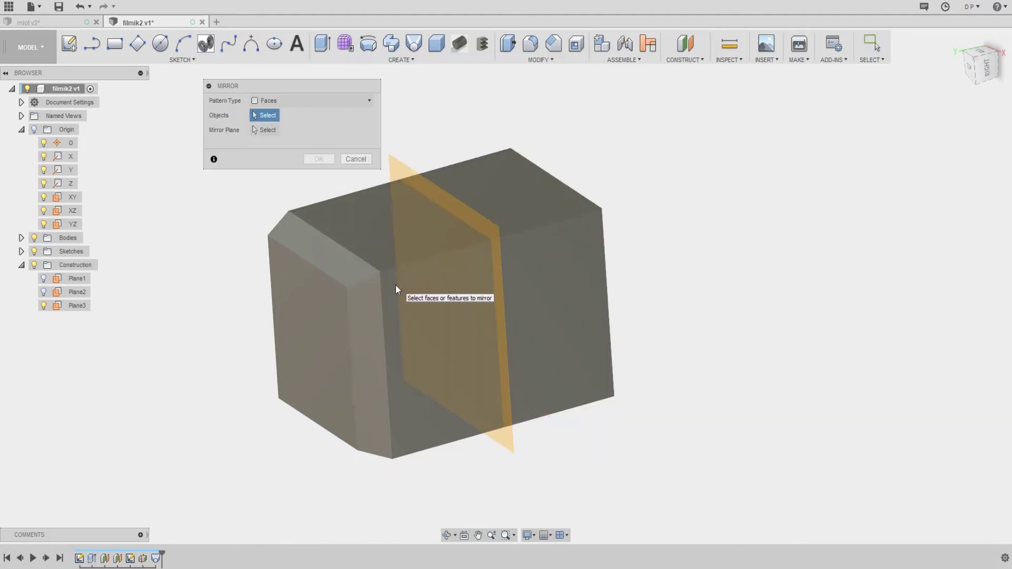
pyautogui.click(327, 310)
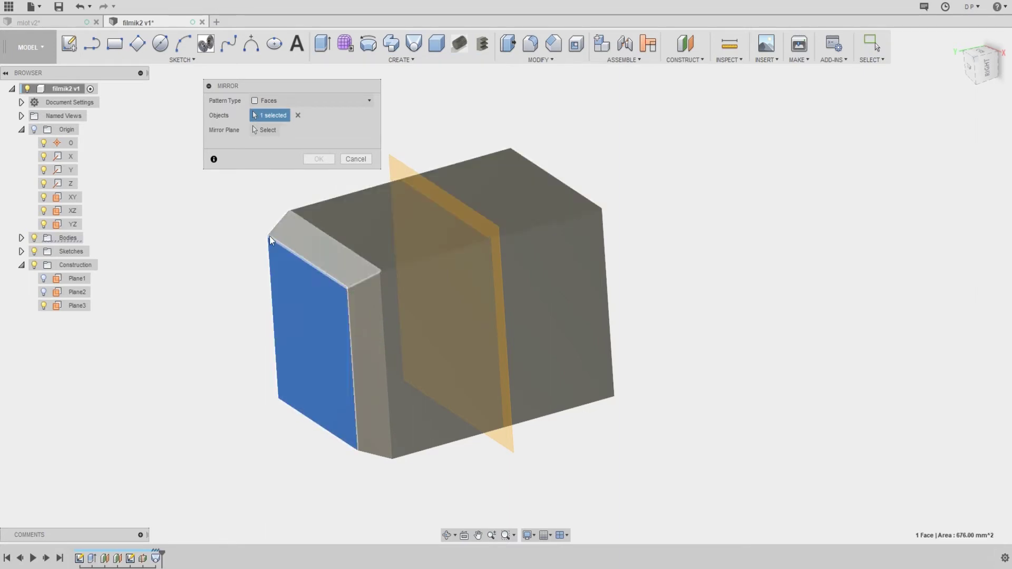
pyautogui.scroll(-2, 489, 154)
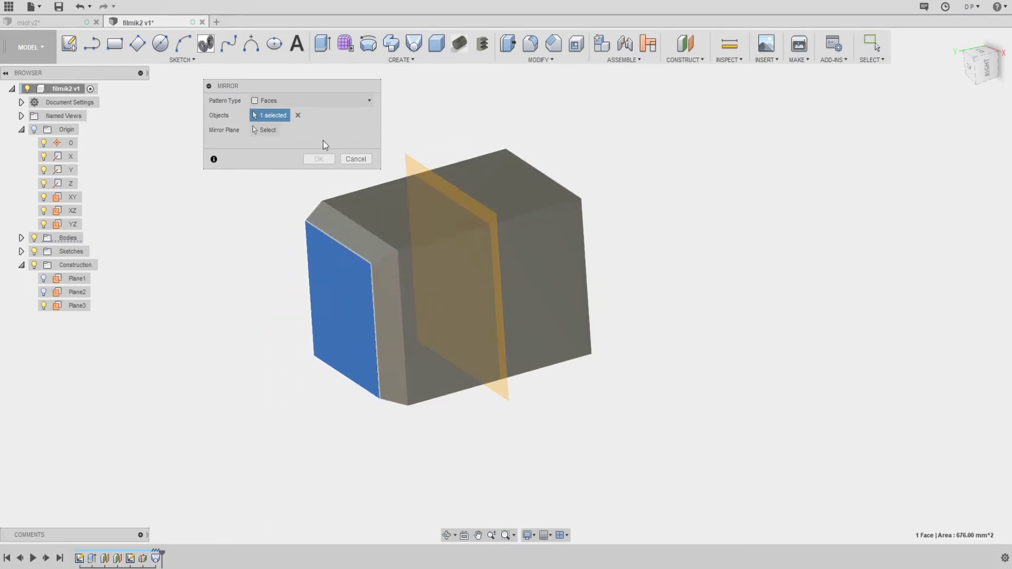
pyautogui.click(263, 129)
pyautogui.click(419, 163)
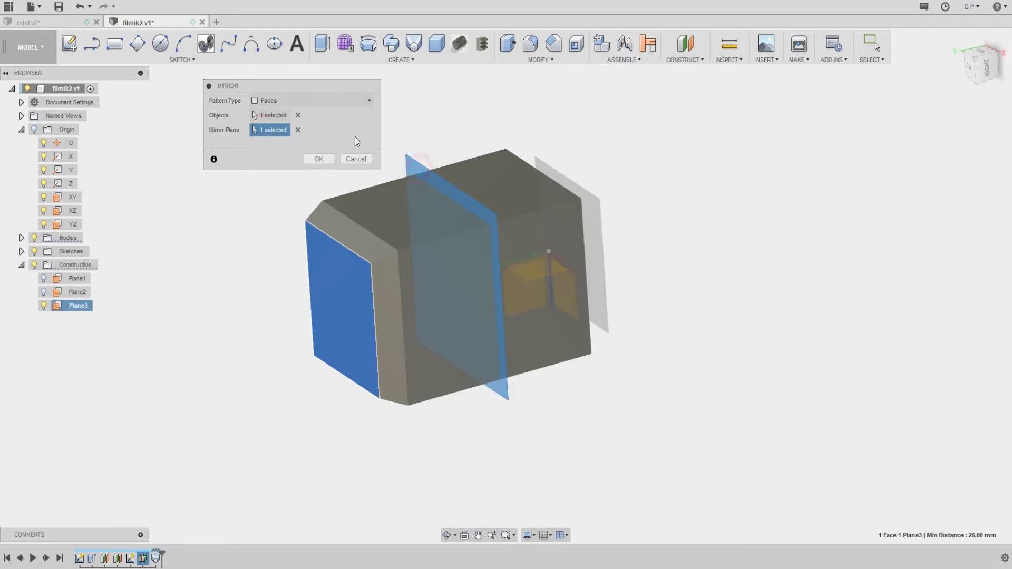
pyautogui.click(318, 159)
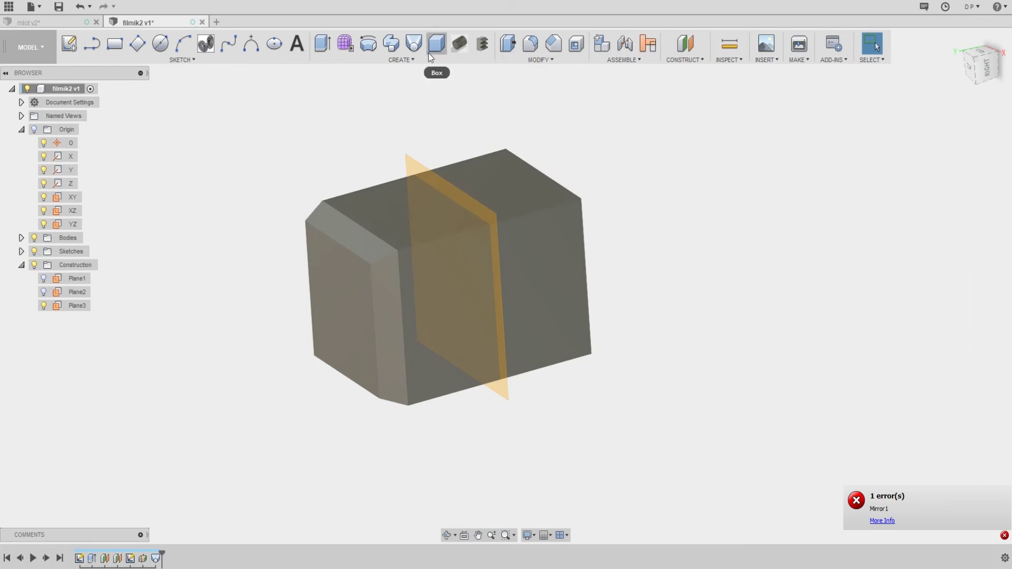
# Mirror the Loft1 feature across Plane3 using the Features pattern type
pyautogui.click(414, 60)
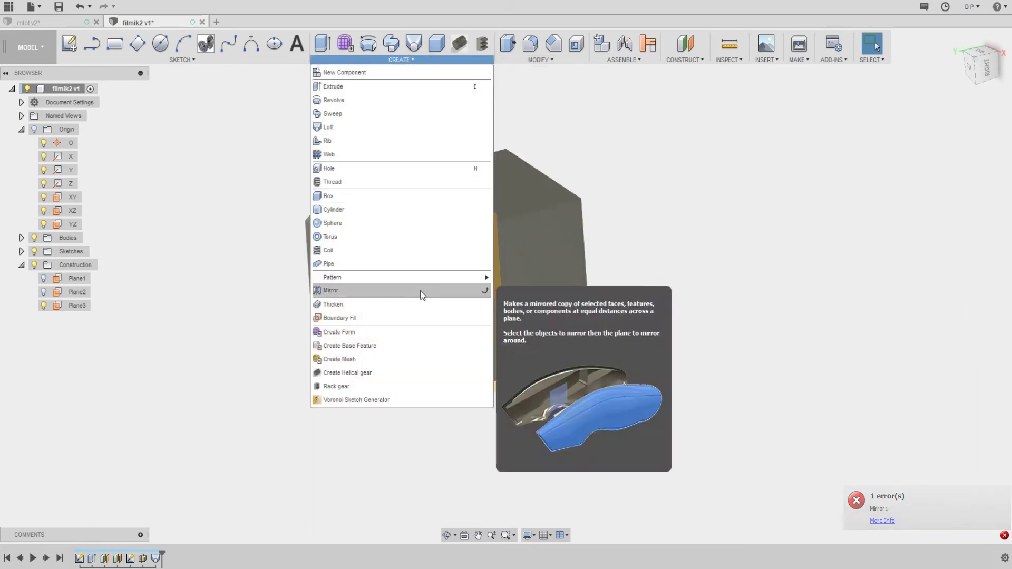
pyautogui.click(419, 290)
pyautogui.click(274, 99)
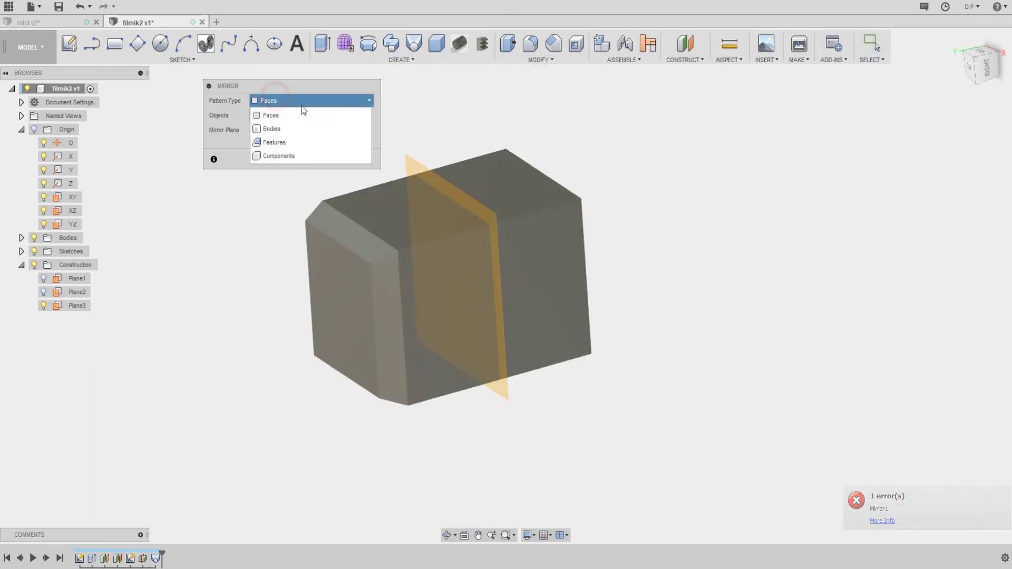
pyautogui.click(284, 142)
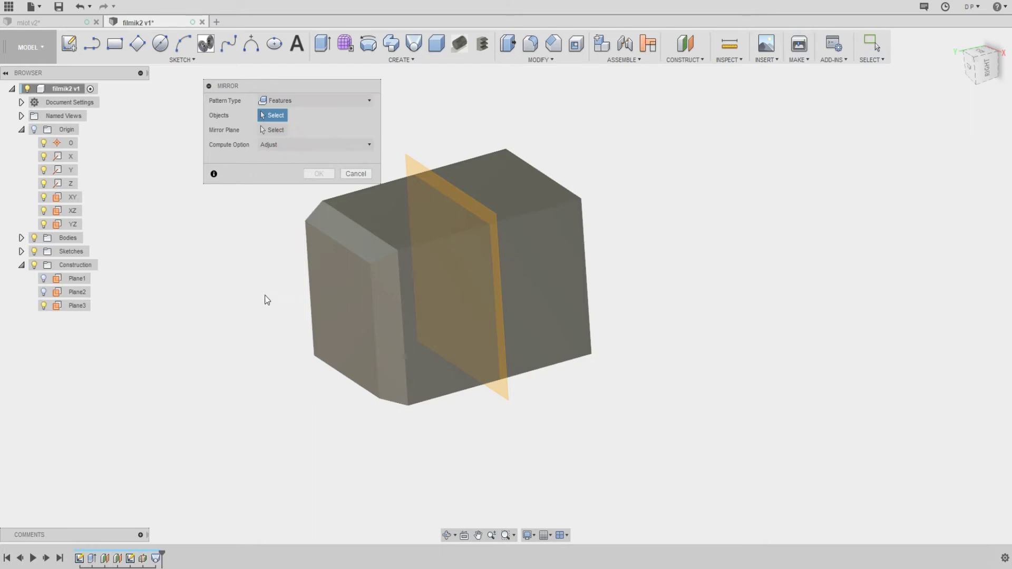
pyautogui.click(157, 559)
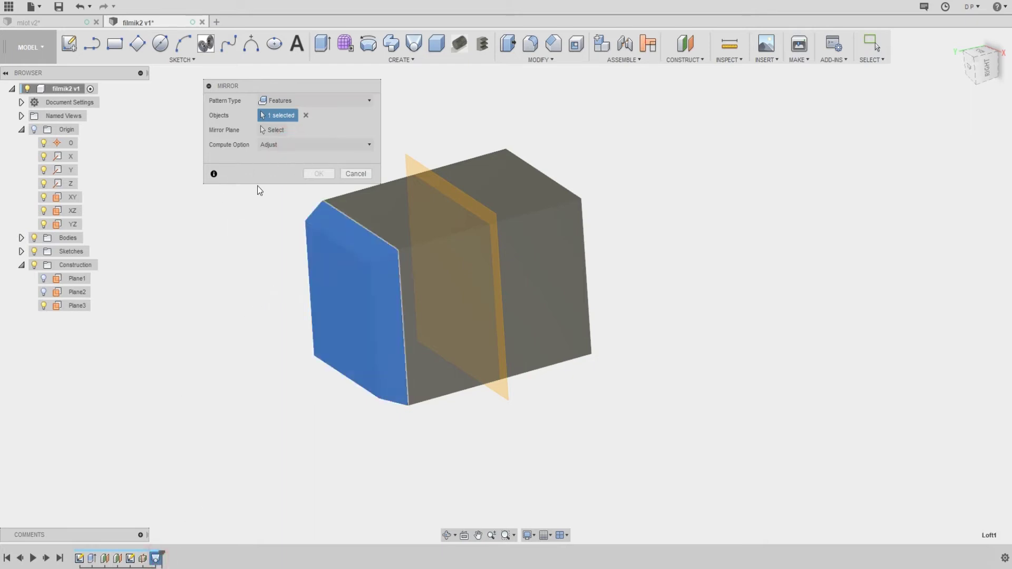
pyautogui.click(279, 130)
pyautogui.scroll(1, 500, 100)
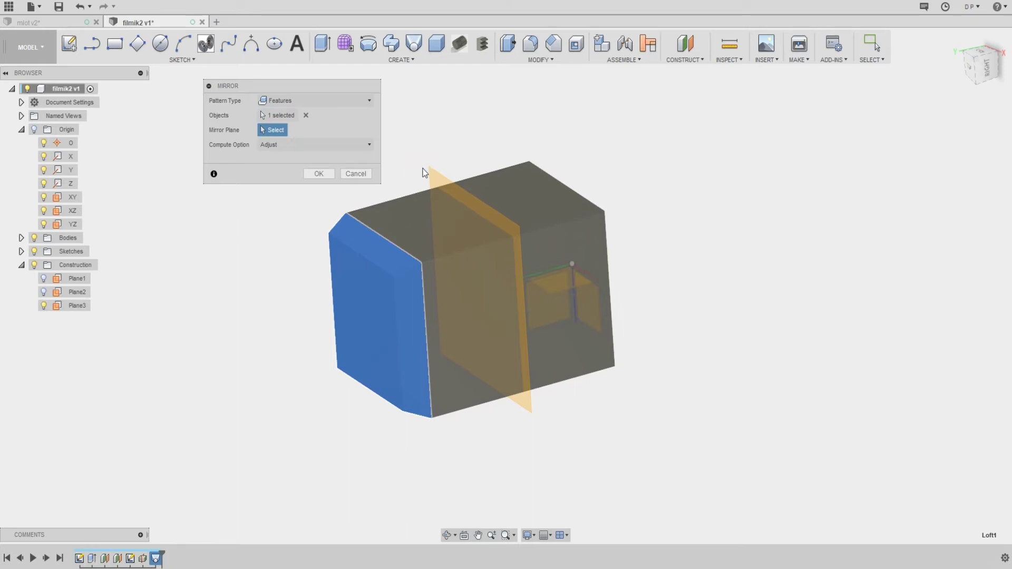
pyautogui.scroll(2, 453, 182)
pyautogui.click(453, 184)
pyautogui.click(331, 173)
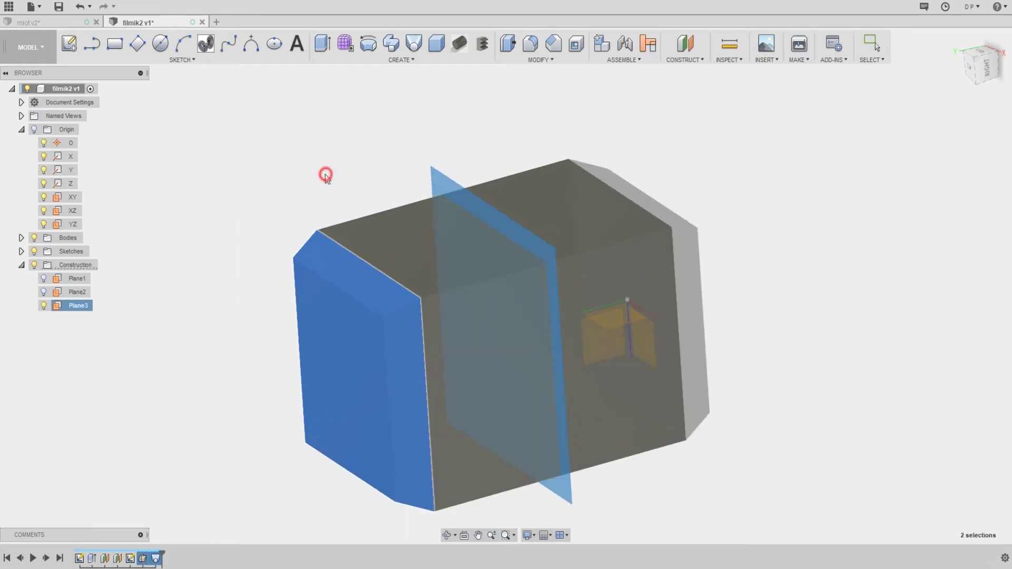
# Hide Plane3 and inspect the mirrored end
pyautogui.moveTo(335, 159)
pyautogui.keyDown('shift'); pyautogui.mouseDown(button='middle')
pyautogui.moveTo(355, 136)
pyautogui.moveTo(311, 143)
pyautogui.moveTo(340, 141)
pyautogui.mouseUp(button='middle'); pyautogui.keyUp('shift')
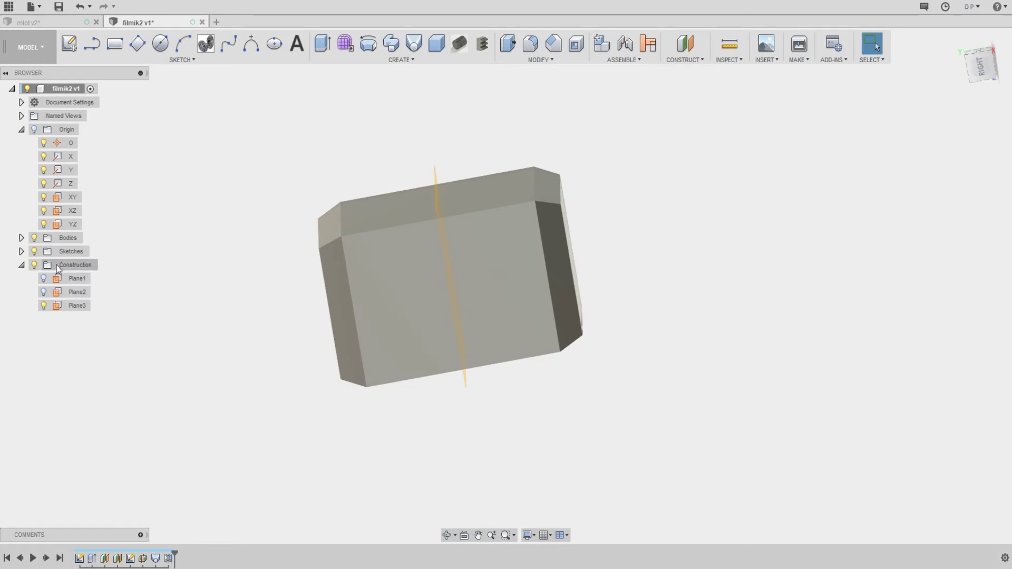
pyautogui.keyDown('shift'); pyautogui.moveTo(176, 212); pyautogui.dragTo(30, 289, button='middle'); pyautogui.keyUp('shift')
pyautogui.click(44, 306)
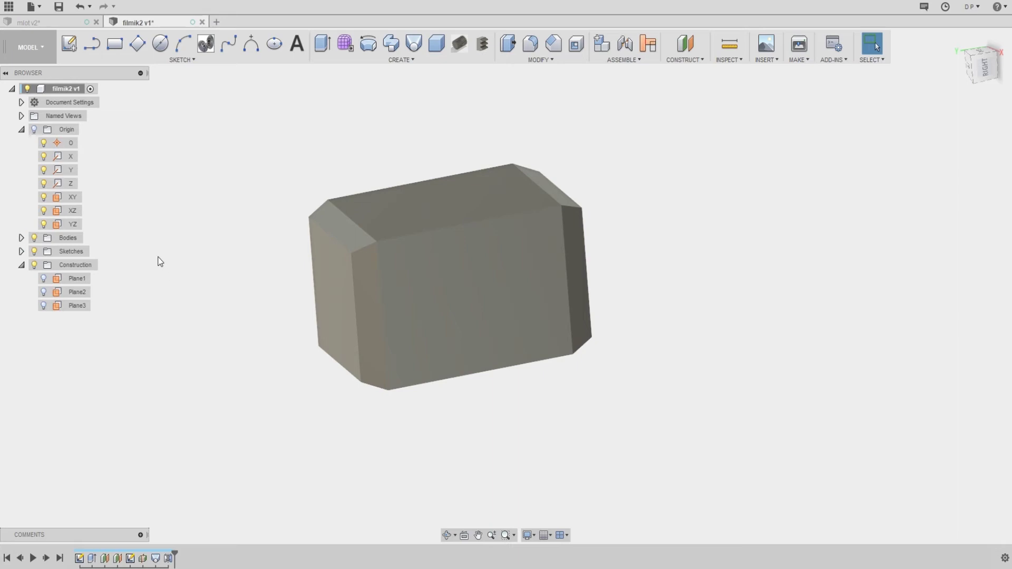
pyautogui.moveTo(160, 261); pyautogui.dragTo(196, 256, button='middle')
pyautogui.scroll(2, 195, 252)
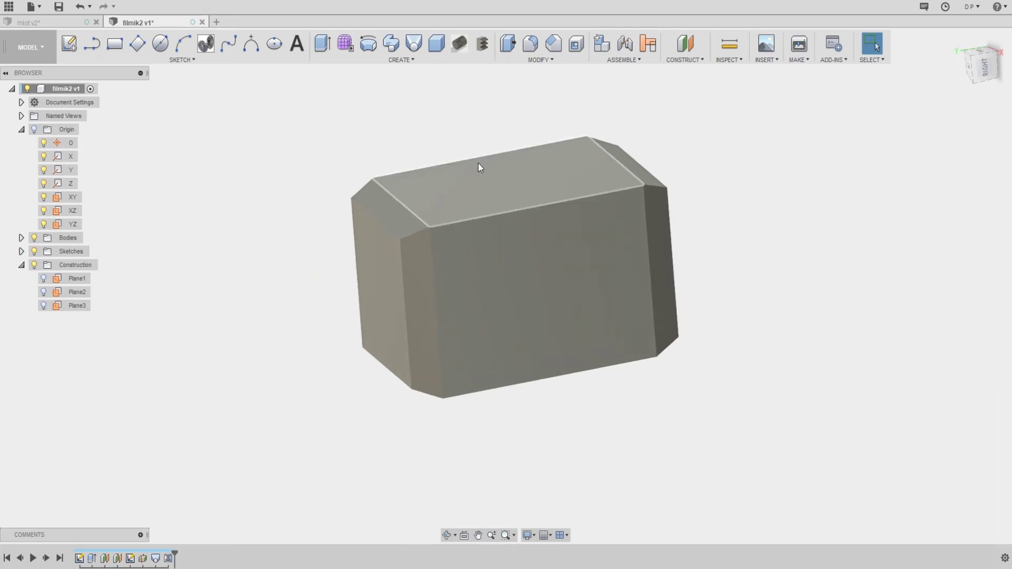
# Start a chamfer and select the first edges of the head block
pyautogui.click(542, 62)
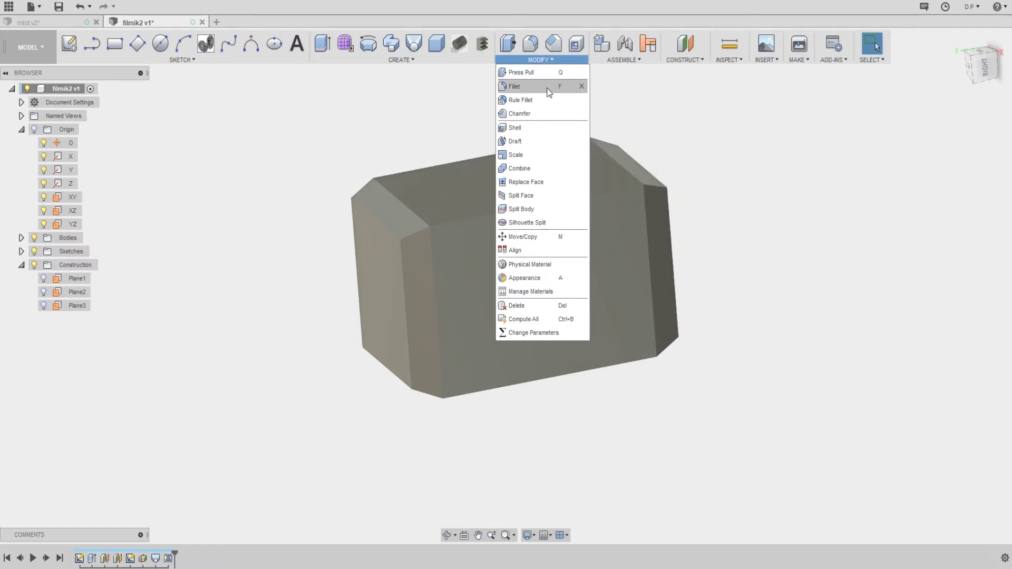
pyautogui.click(536, 113)
pyautogui.click(494, 214)
pyautogui.click(448, 164)
pyautogui.click(522, 386)
pyautogui.keyDown('shift'); pyautogui.moveTo(522, 386); pyautogui.dragTo(435, 373, button='middle'); pyautogui.keyUp('shift')
pyautogui.click(441, 360)
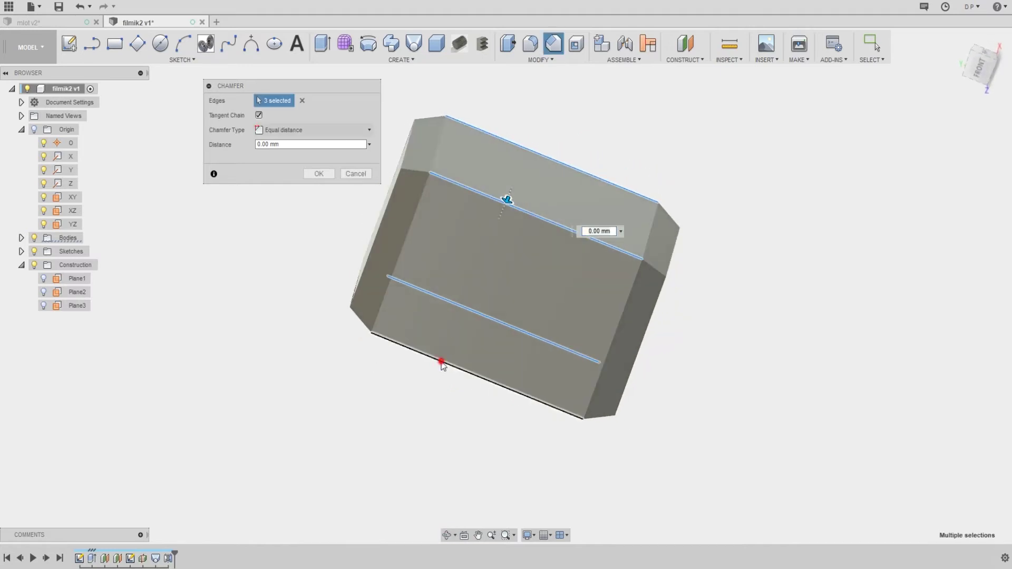
pyautogui.moveTo(472, 264)
pyautogui.keyDown('shift'); pyautogui.mouseDown(button='middle')
pyautogui.moveTo(482, 148)
pyautogui.moveTo(526, 164)
pyautogui.mouseUp(button='middle'); pyautogui.keyUp('shift')
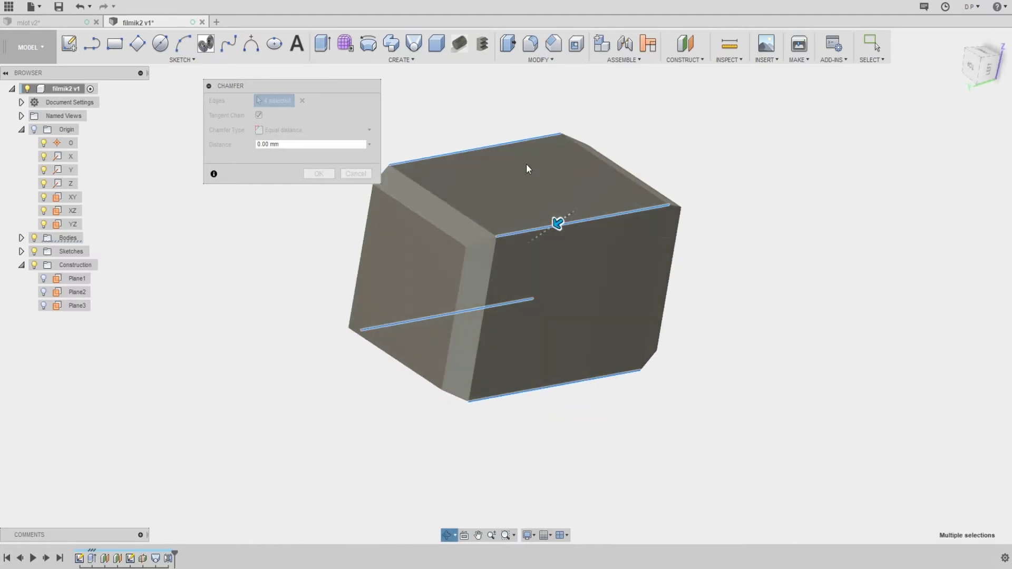
pyautogui.click(475, 242)
pyautogui.keyDown('shift'); pyautogui.moveTo(482, 214); pyautogui.dragTo(535, 222, button='middle'); pyautogui.keyUp('shift')
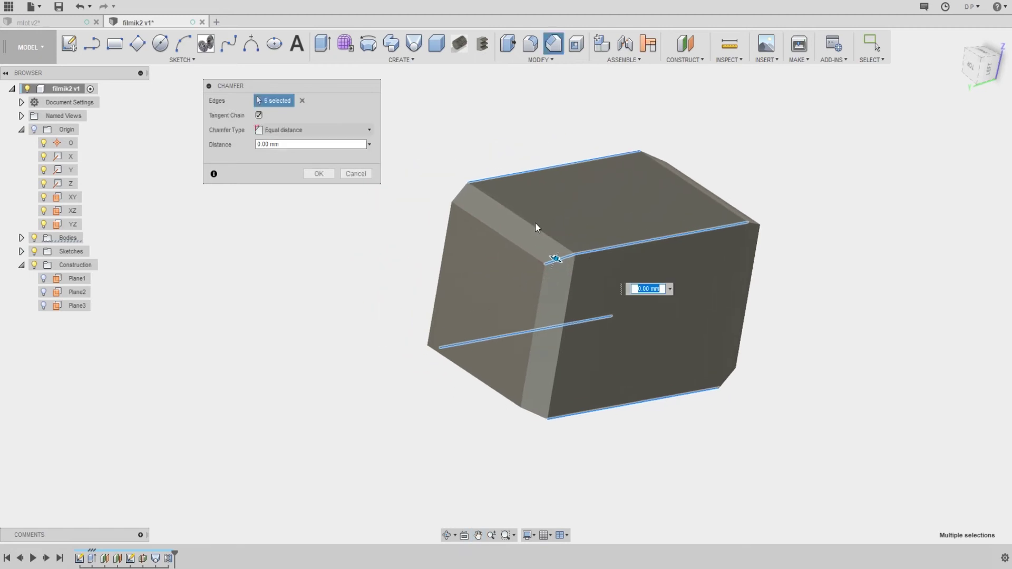
pyautogui.click(457, 201)
pyautogui.click(534, 413)
# Add the remaining head edges until all twelve are selected
pyautogui.moveTo(534, 413)
pyautogui.keyDown('shift'); pyautogui.mouseDown(button='middle')
pyautogui.moveTo(486, 301)
pyautogui.moveTo(579, 312)
pyautogui.mouseUp(button='middle'); pyautogui.keyUp('shift')
pyautogui.click(485, 302)
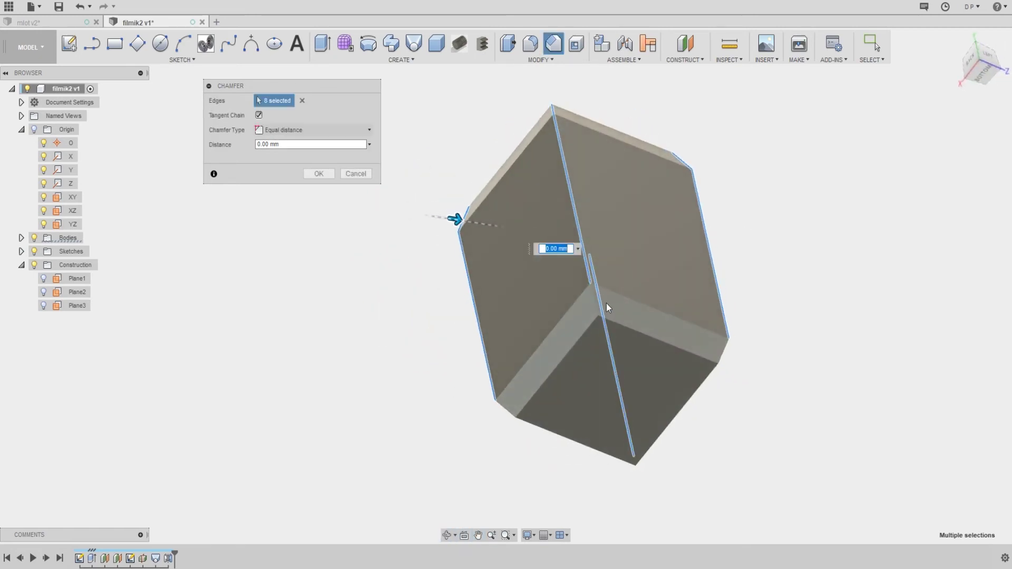
pyautogui.click(502, 412)
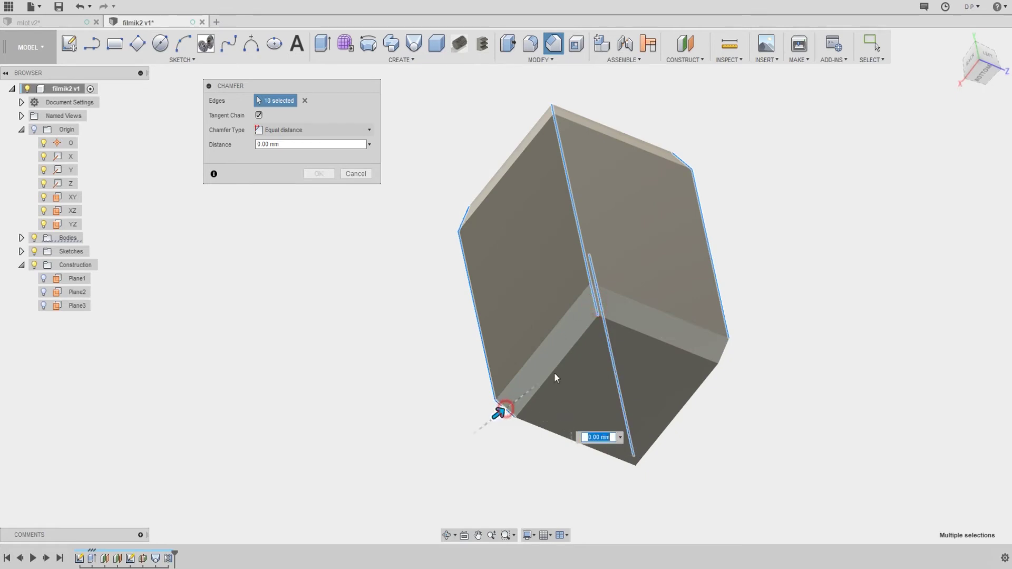
pyautogui.keyDown('shift'); pyautogui.moveTo(498, 413); pyautogui.dragTo(511, 300, button='middle'); pyautogui.keyUp('shift')
pyautogui.click(510, 301)
pyautogui.click(558, 438)
pyautogui.moveTo(718, 226)
pyautogui.keyDown('shift'); pyautogui.mouseDown(button='middle')
pyautogui.moveTo(633, 201)
pyautogui.moveTo(580, 221)
pyautogui.mouseUp(button='middle'); pyautogui.keyUp('shift')
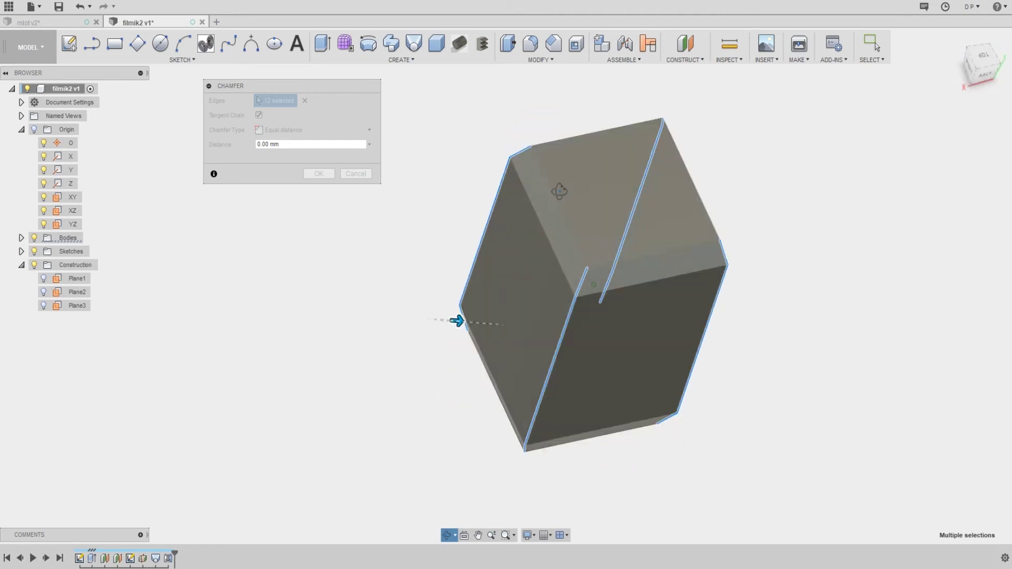
# Set the chamfer distance to 2 mm and apply it
pyautogui.write('1')
pyautogui.moveTo(549, 158)
pyautogui.keyDown('shift'); pyautogui.mouseDown(button='middle')
pyautogui.moveTo(629, 139)
pyautogui.moveTo(632, 154)
pyautogui.mouseUp(button='middle'); pyautogui.keyUp('shift')
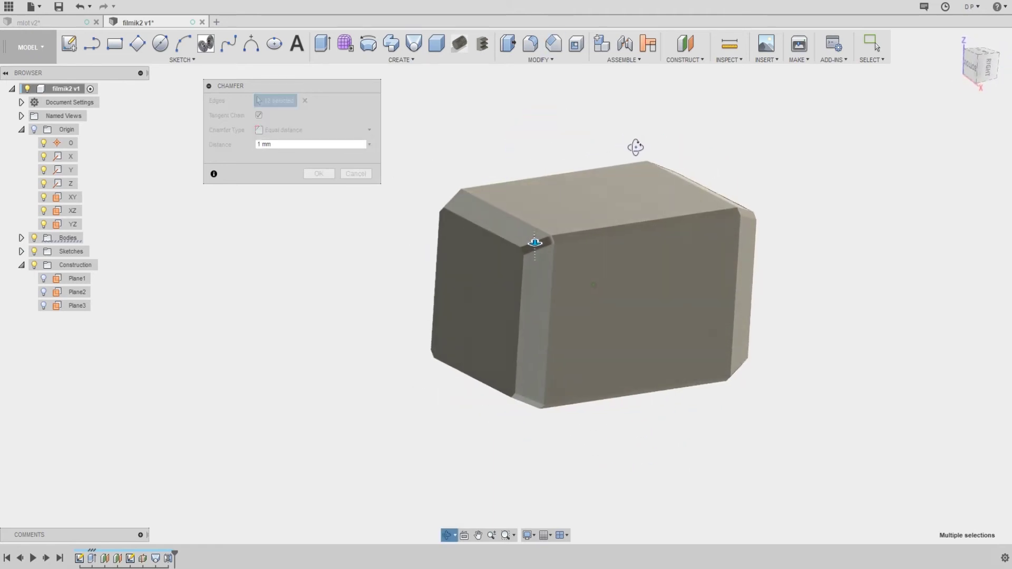
pyautogui.write('2')
pyautogui.moveTo(495, 206)
pyautogui.keyDown('shift'); pyautogui.mouseDown(button='middle')
pyautogui.moveTo(536, 167)
pyautogui.moveTo(596, 169)
pyautogui.moveTo(605, 195)
pyautogui.moveTo(552, 170)
pyautogui.moveTo(501, 186)
pyautogui.mouseUp(button='middle'); pyautogui.keyUp('shift')
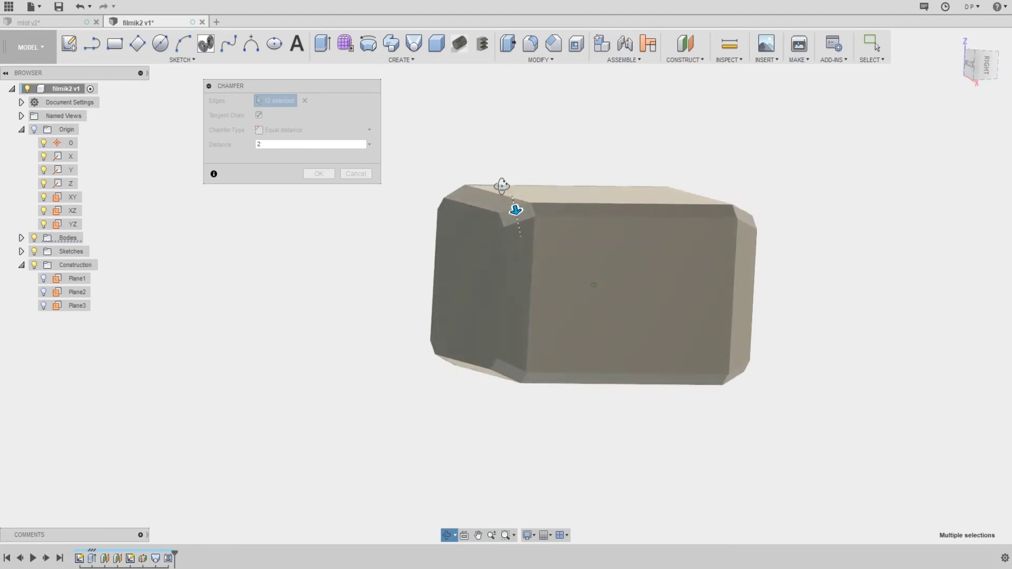
pyautogui.click(315, 176)
pyautogui.moveTo(451, 213)
pyautogui.keyDown('shift'); pyautogui.mouseDown(button='middle')
pyautogui.moveTo(491, 173)
pyautogui.moveTo(459, 206)
pyautogui.moveTo(485, 228)
pyautogui.moveTo(524, 219)
pyautogui.moveTo(495, 174)
pyautogui.moveTo(506, 232)
pyautogui.moveTo(481, 282)
pyautogui.moveTo(517, 334)
pyautogui.moveTo(538, 323)
pyautogui.moveTo(457, 220)
pyautogui.mouseUp(button='middle'); pyautogui.keyUp('shift')
# Start a sketch on the head's front face and project the face outline into it
pyautogui.scroll(-2, 474, 232)
pyautogui.click(447, 248)
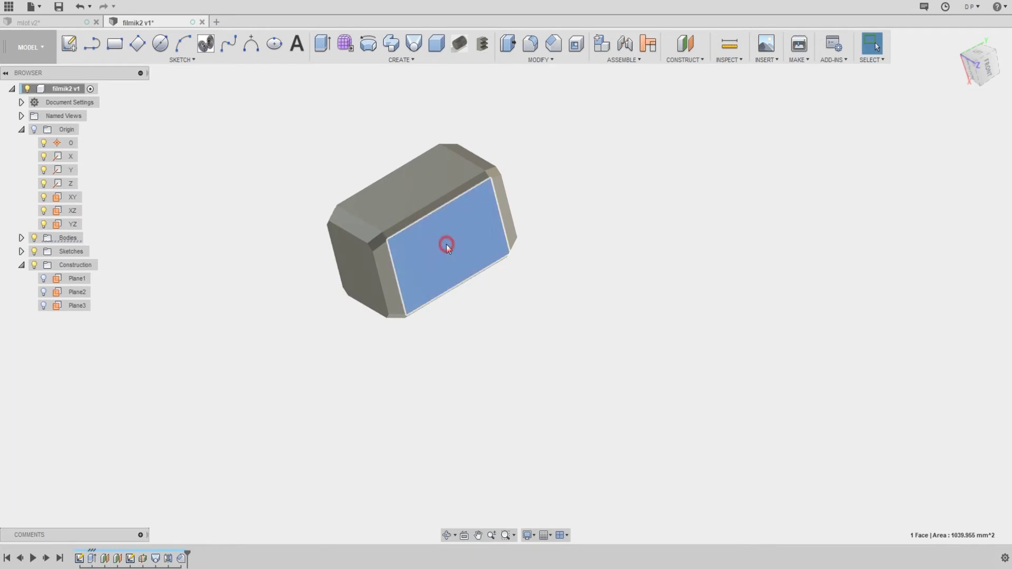
pyautogui.scroll(2, 450, 242)
pyautogui.scroll(2, 450, 240)
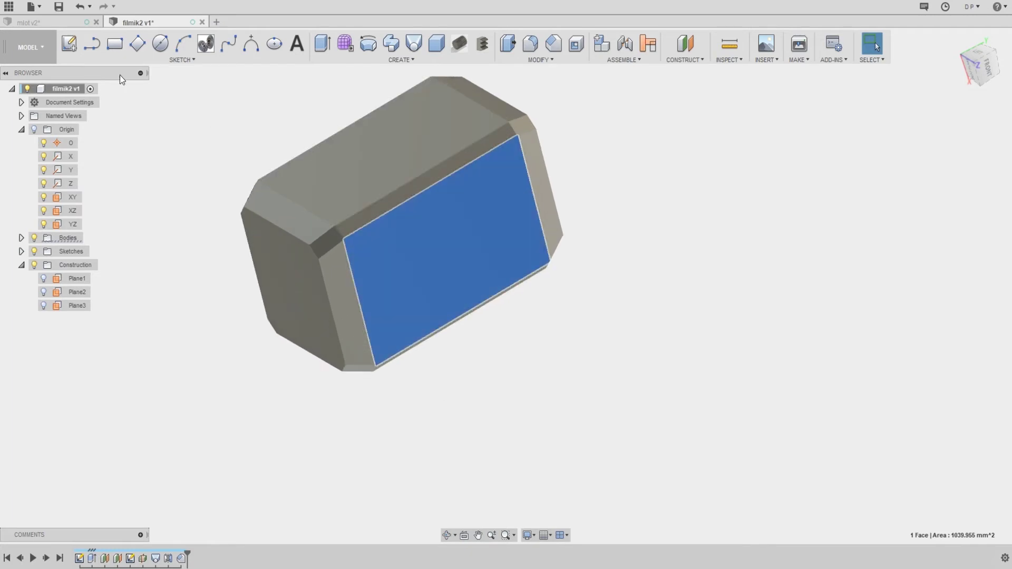
pyautogui.click(75, 47)
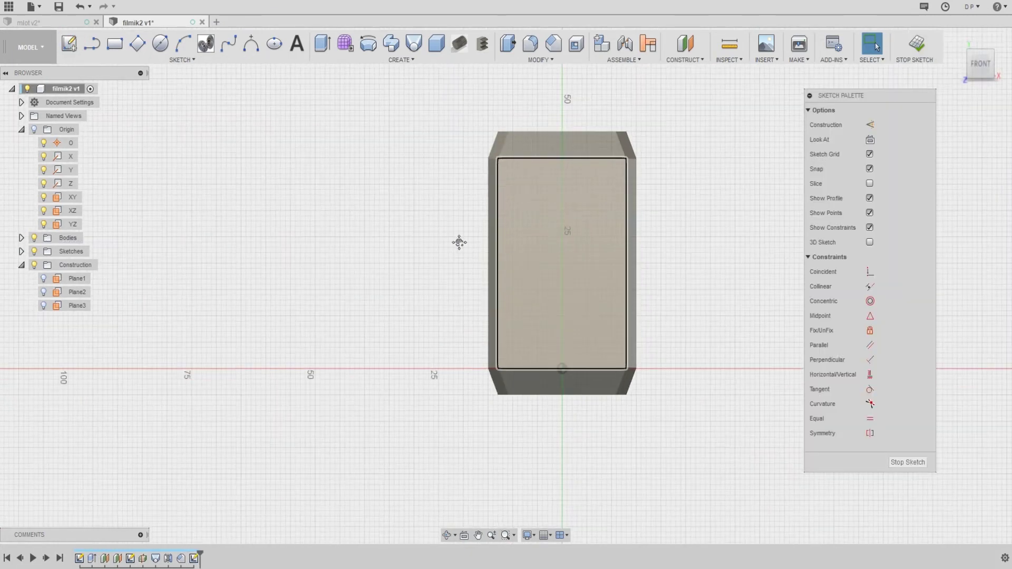
pyautogui.press('p')
pyautogui.click(475, 273)
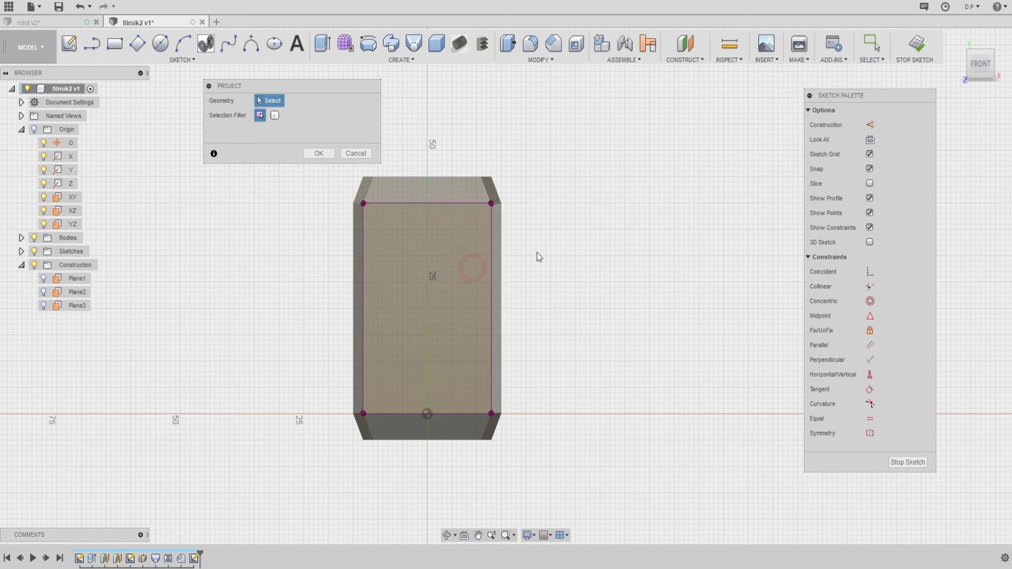
pyautogui.moveTo(534, 262); pyautogui.dragTo(618, 240, button='middle')
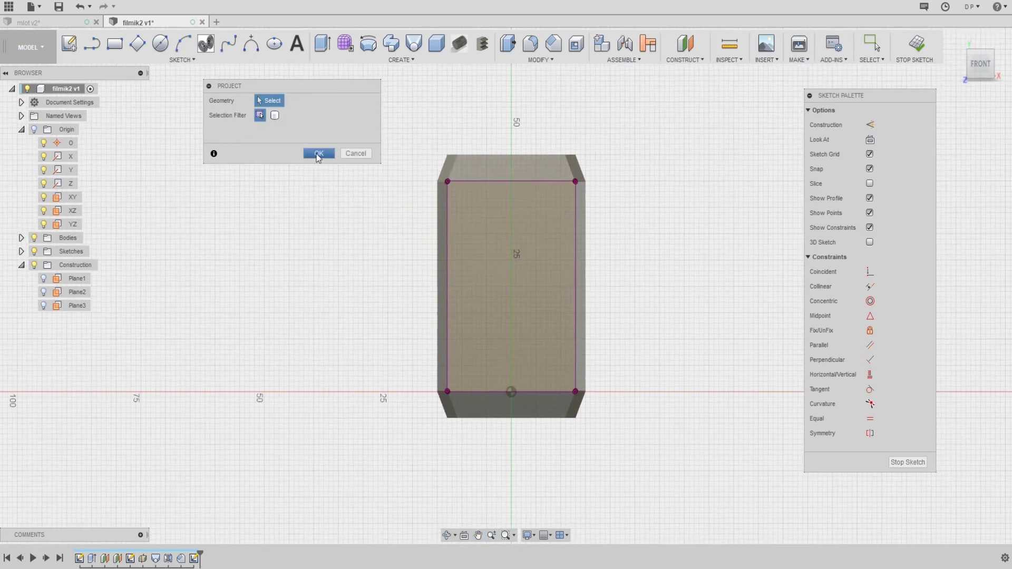
pyautogui.click(318, 154)
pyautogui.scroll(2, 502, 264)
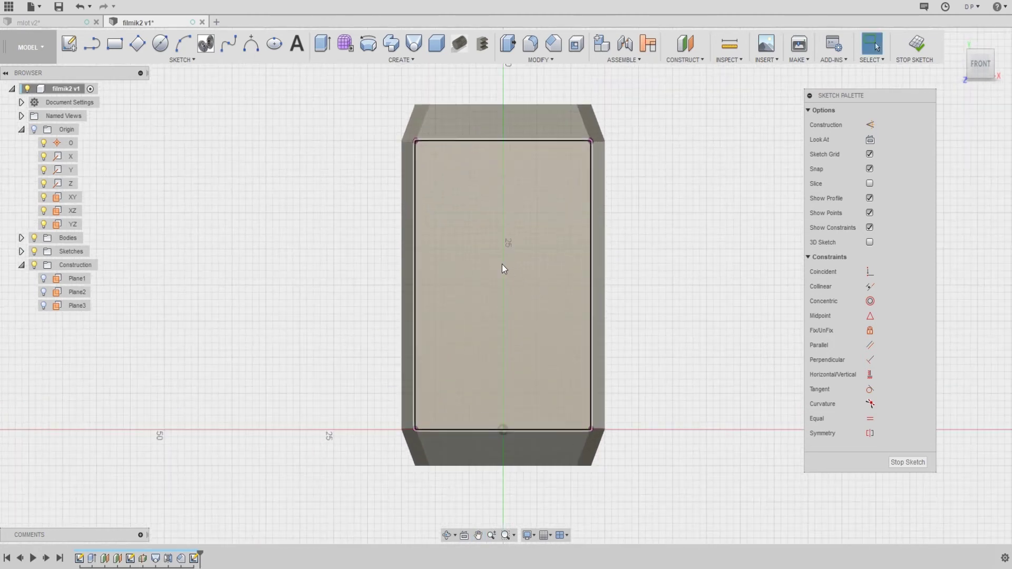
pyautogui.scroll(-2, 502, 264)
# Draw a 10 mm diameter circle on the projected face
pyautogui.click(162, 44)
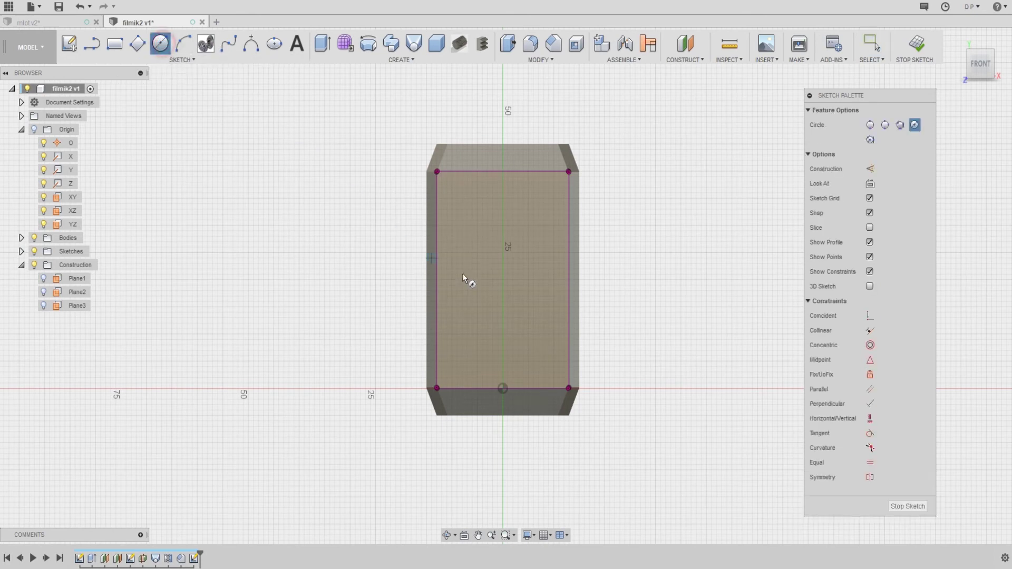
pyautogui.click(502, 279)
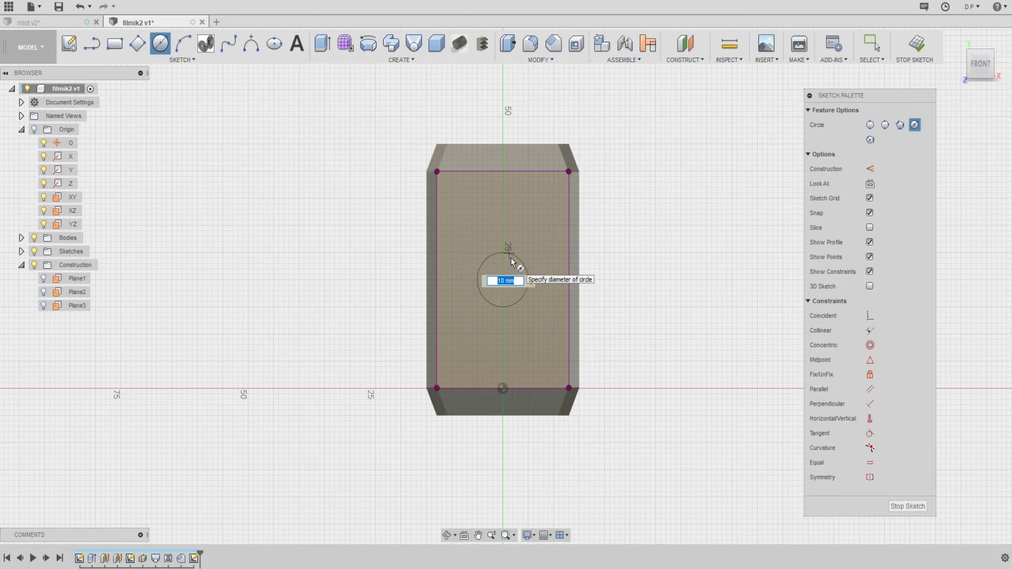
pyautogui.press('Return')
pyautogui.press('Escape')
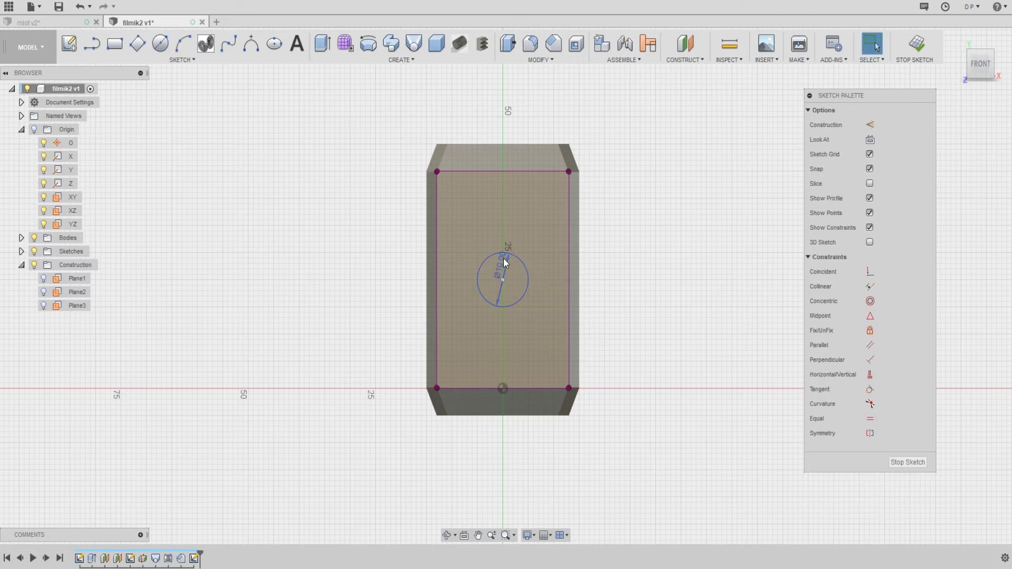
pyautogui.scroll(2, 473, 256)
pyautogui.scroll(-1, 414, 263)
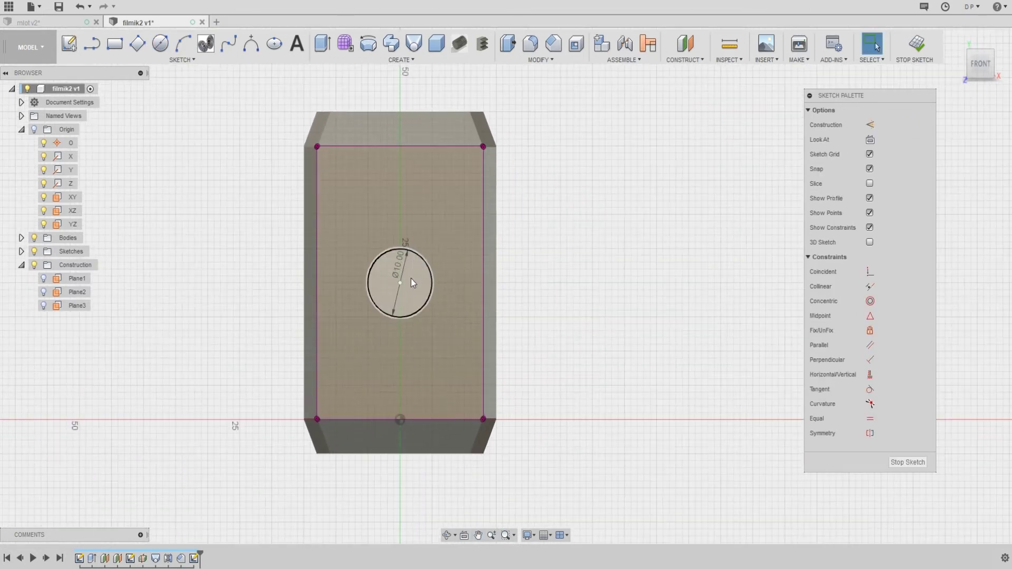
pyautogui.click(399, 285)
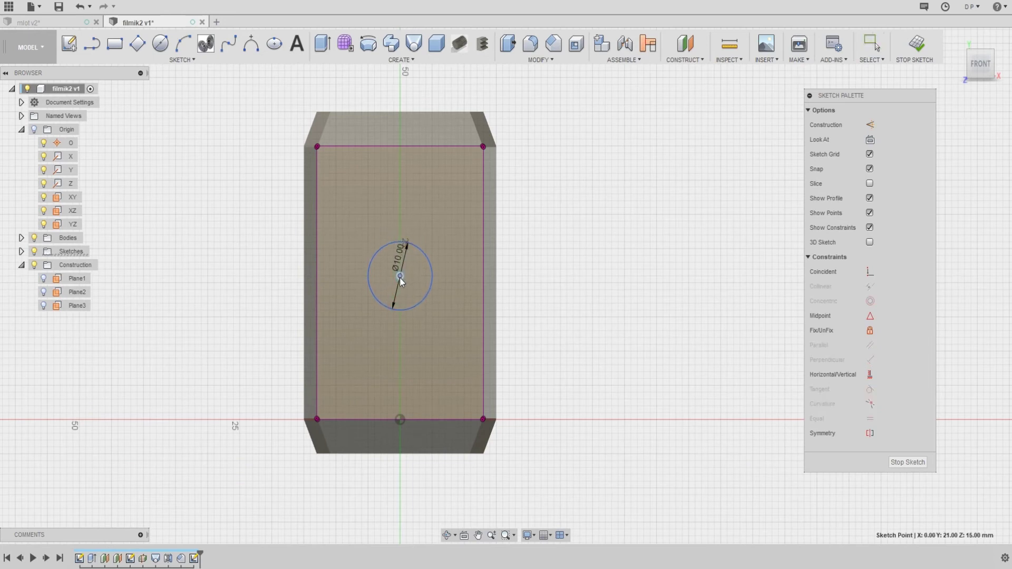
pyautogui.moveTo(410, 260); pyautogui.dragTo(509, 266, button='middle')
pyautogui.scroll(2, 466, 284)
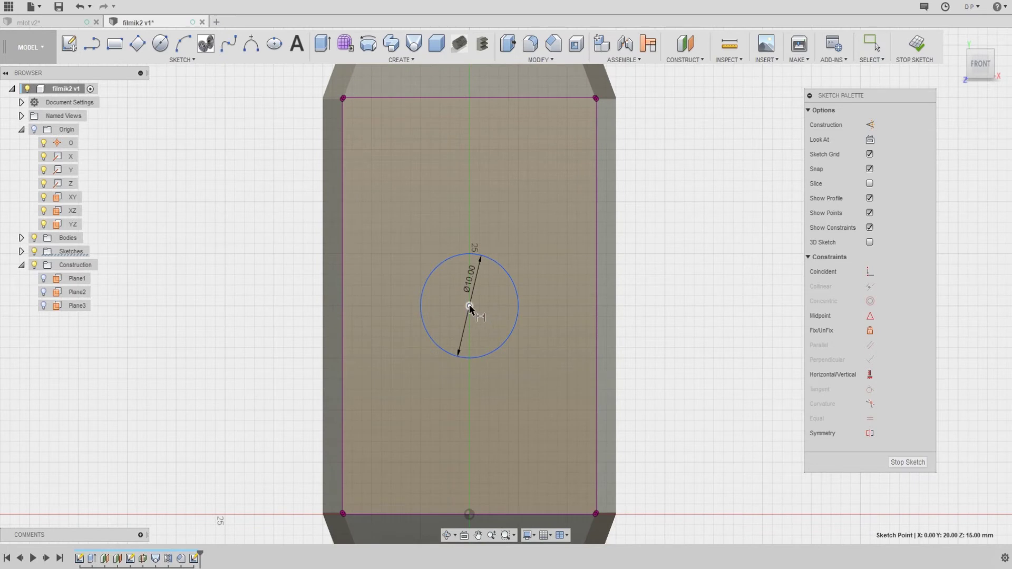
pyautogui.scroll(-3, 536, 267)
pyautogui.press('Escape')
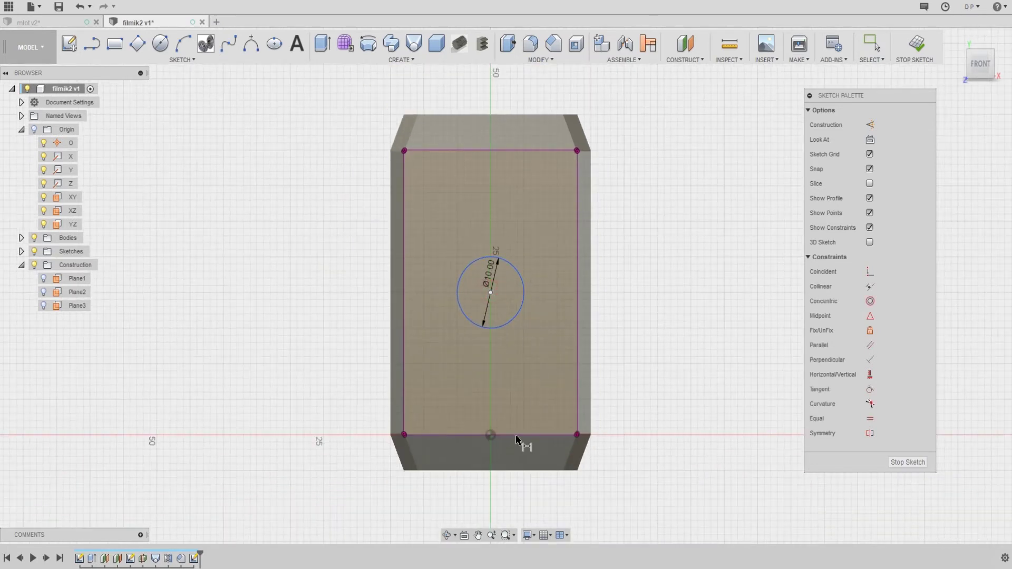
pyautogui.press('Escape')
# Dimension the circle centre 20 mm above the bottom edge and 13 mm from the left edge
pyautogui.press('d')
pyautogui.click(490, 292)
pyautogui.click(520, 435)
pyautogui.click(654, 383)
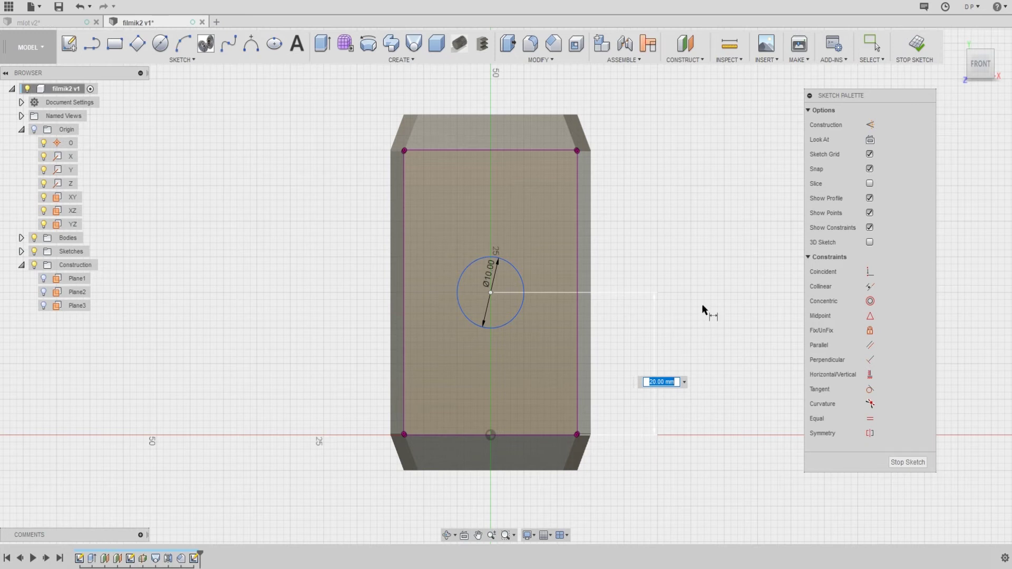
pyautogui.press('Return')
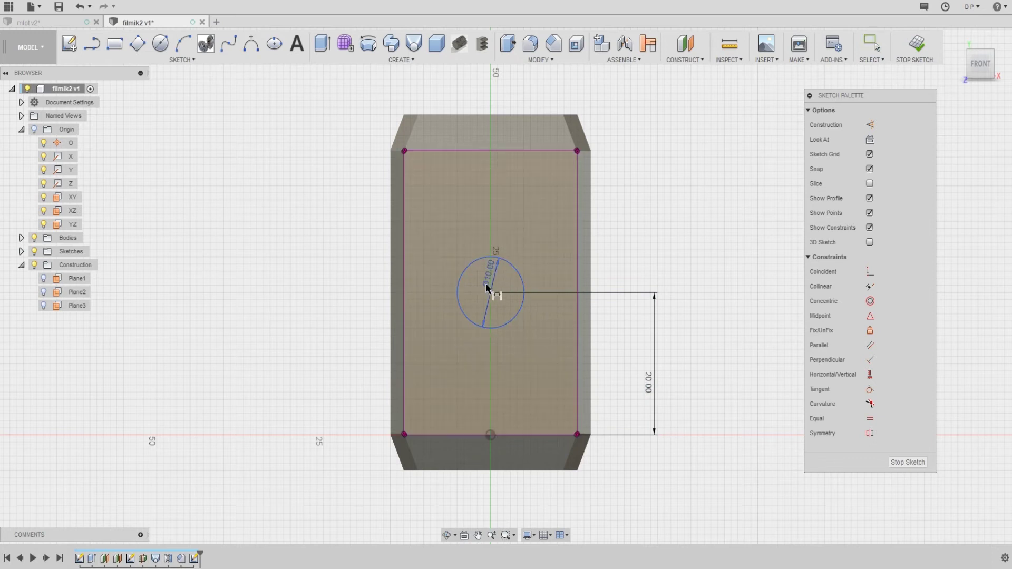
pyautogui.click(403, 230)
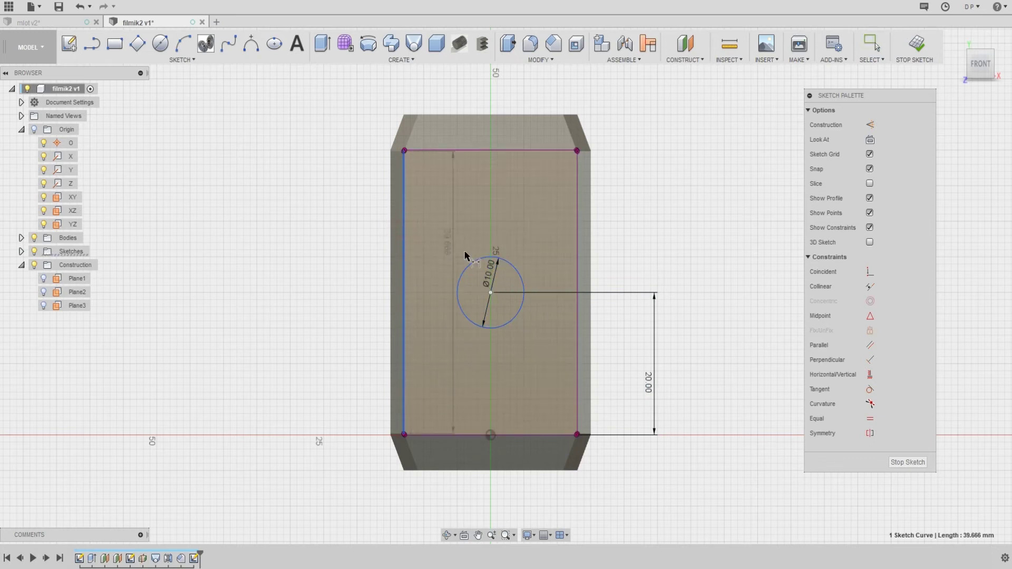
pyautogui.click(491, 293)
pyautogui.moveTo(463, 122); pyautogui.dragTo(460, 180, button='middle')
pyautogui.click(426, 110)
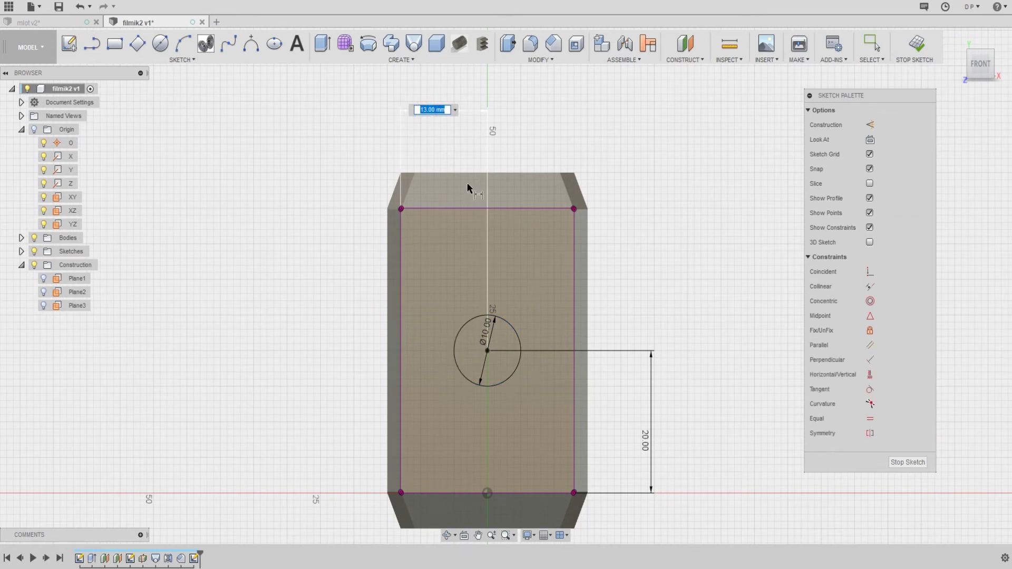
pyautogui.press('Return')
pyautogui.scroll(2, 504, 257)
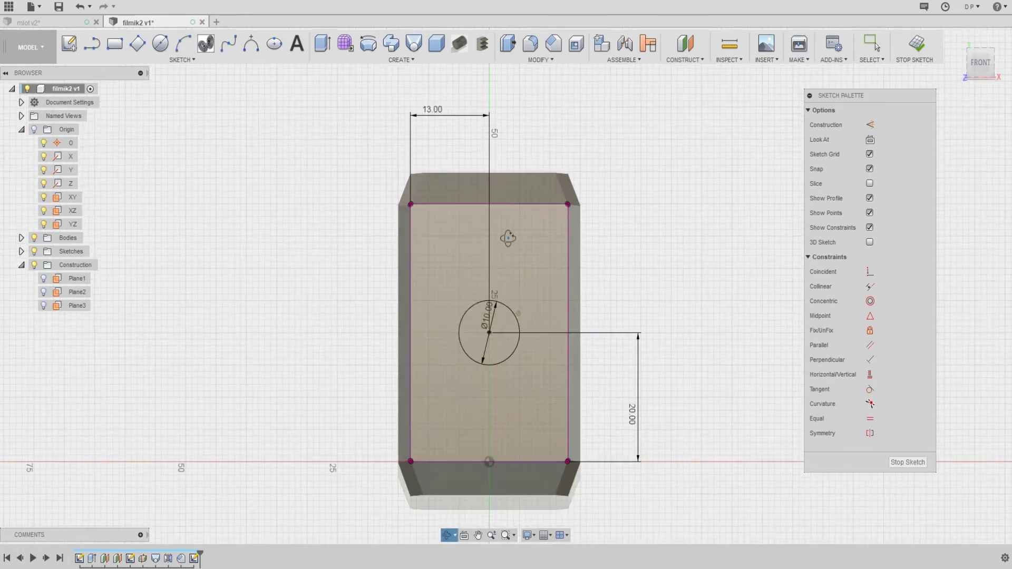
pyautogui.scroll(3, 514, 247)
pyautogui.scroll(-3, 525, 238)
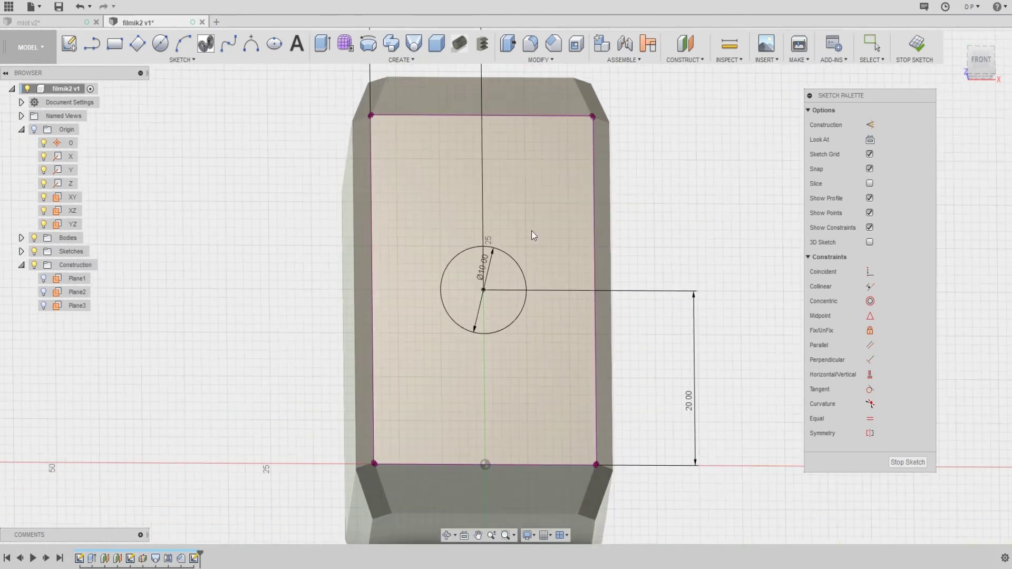
# Extrude the 10 mm circle 70 mm, joined to the head, as the cylindrical handle
pyautogui.click(321, 43)
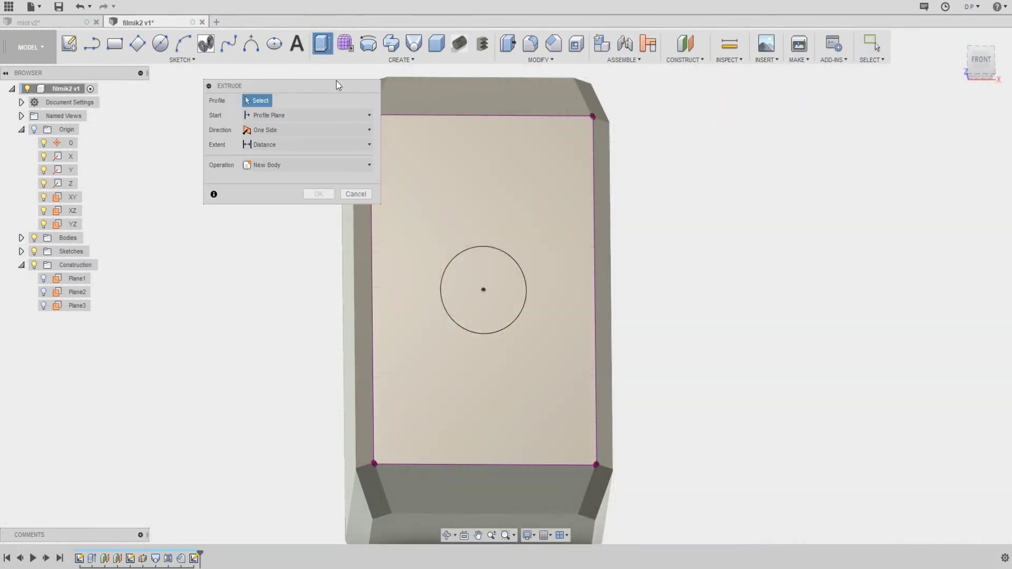
pyautogui.scroll(-2, 519, 154)
pyautogui.click(510, 227)
pyautogui.keyDown('shift'); pyautogui.moveTo(565, 199); pyautogui.dragTo(457, 230, button='middle'); pyautogui.keyUp('shift')
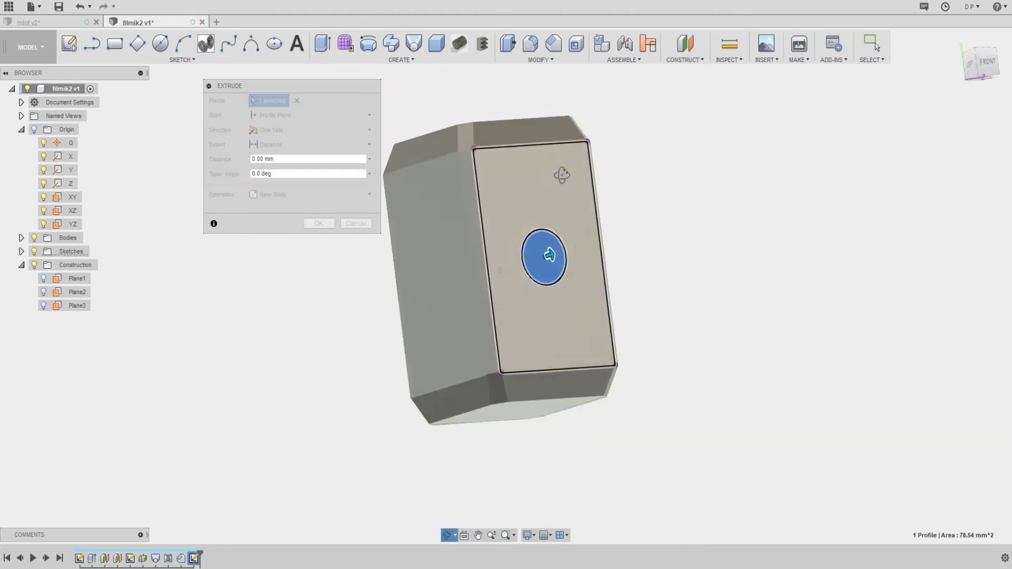
pyautogui.moveTo(431, 233); pyautogui.dragTo(693, 229)
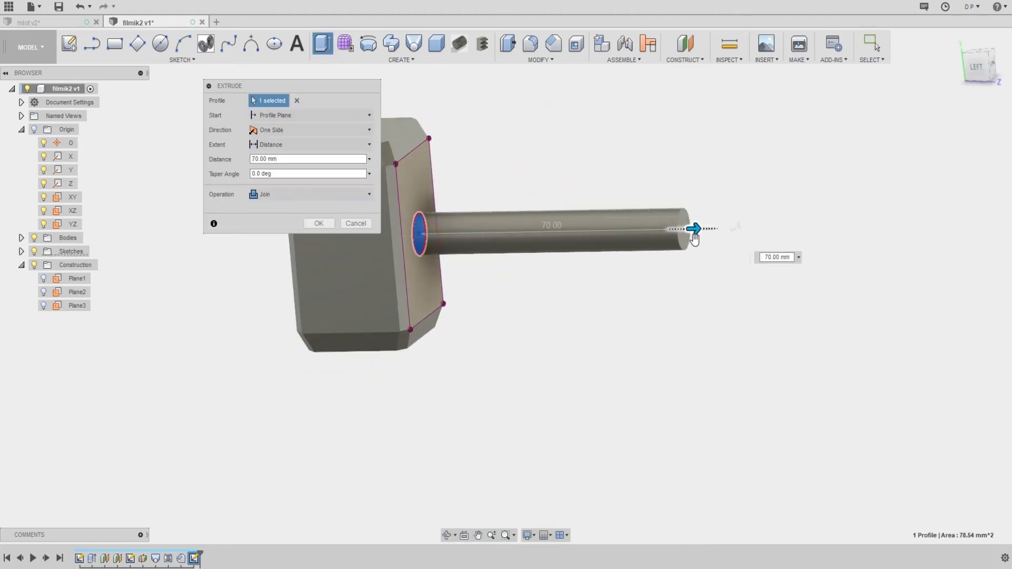
pyautogui.moveTo(562, 197)
pyautogui.keyDown('shift'); pyautogui.mouseDown(button='middle')
pyautogui.moveTo(553, 199)
pyautogui.moveTo(570, 198)
pyautogui.moveTo(553, 195)
pyautogui.mouseUp(button='middle'); pyautogui.keyUp('shift')
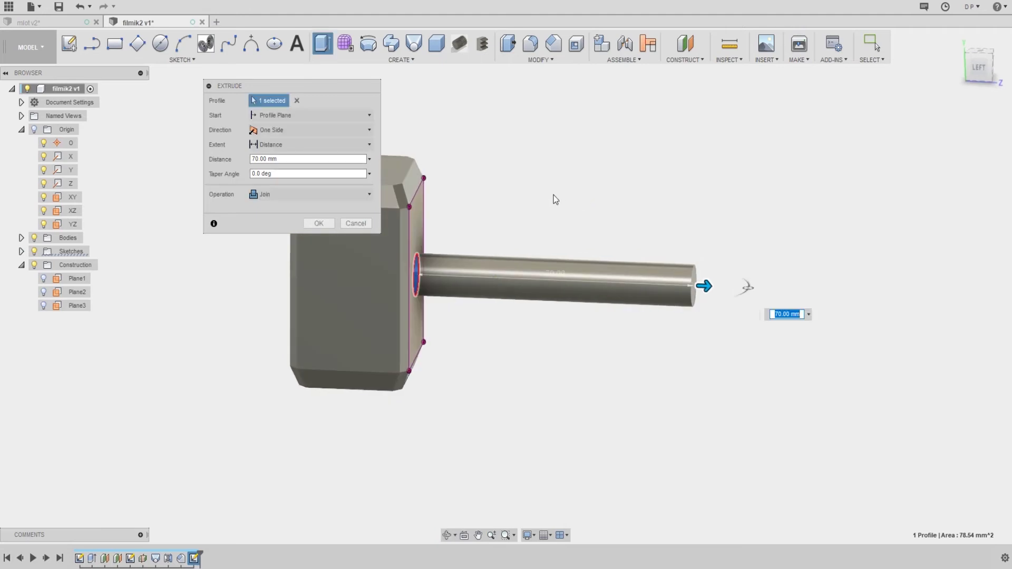
pyautogui.click(325, 223)
pyautogui.keyDown('shift'); pyautogui.moveTo(416, 233); pyautogui.dragTo(450, 236, button='middle'); pyautogui.keyUp('shift')
pyautogui.scroll(2, 513, 215)
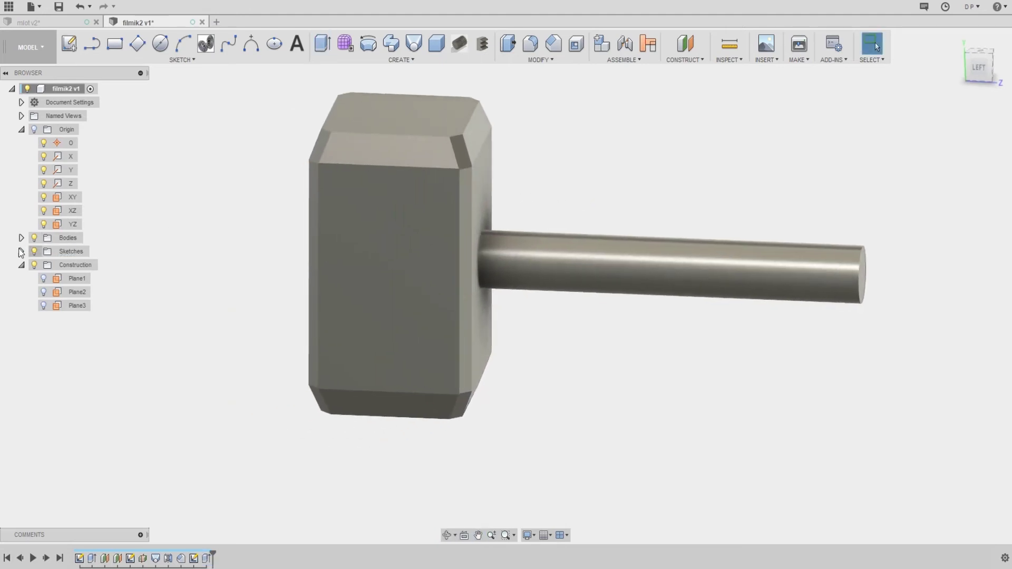
# Orbit the hammer to a three-quarter view showing the head's top face
pyautogui.keyDown('shift'); pyautogui.moveTo(633, 187); pyautogui.dragTo(615, 192, button='middle'); pyautogui.keyUp('shift')
pyautogui.scroll(-2, 420, 221)
pyautogui.moveTo(420, 222)
pyautogui.keyDown('shift'); pyautogui.mouseDown(button='middle')
pyautogui.moveTo(516, 232)
pyautogui.moveTo(403, 248)
pyautogui.mouseUp(button='middle'); pyautogui.keyUp('shift')
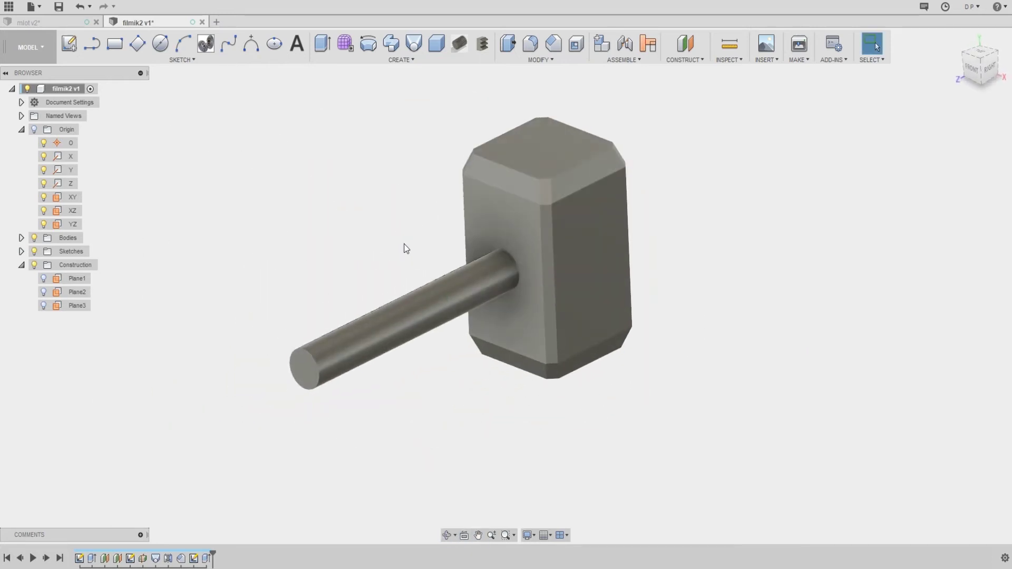
pyautogui.moveTo(357, 282)
pyautogui.keyDown('shift'); pyautogui.mouseDown(button='middle')
pyautogui.moveTo(325, 256)
pyautogui.moveTo(305, 280)
pyautogui.mouseUp(button='middle'); pyautogui.keyUp('shift')
pyautogui.scroll(3, 315, 280)
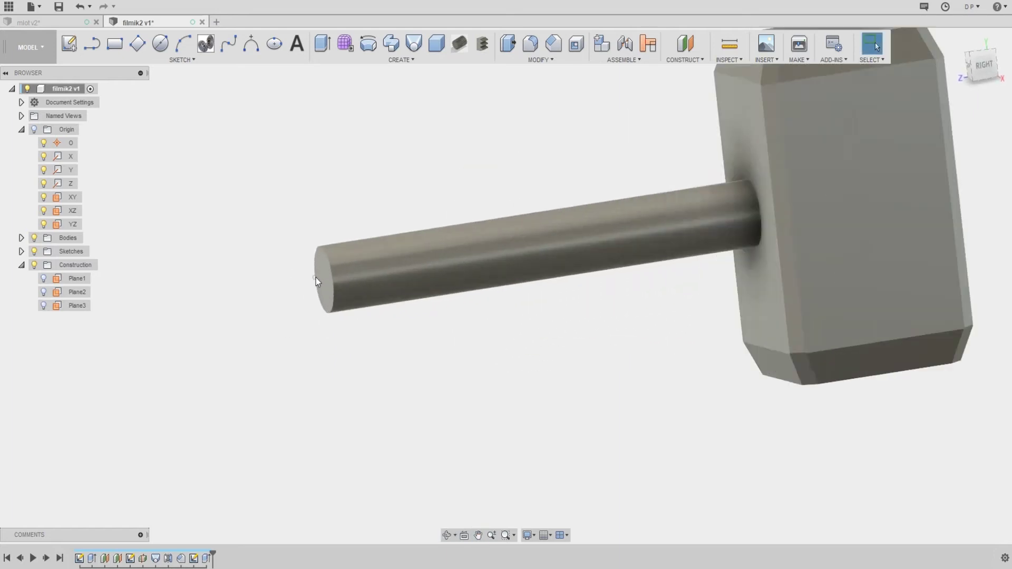
pyautogui.scroll(-2, 312, 263)
pyautogui.moveTo(279, 230)
pyautogui.keyDown('shift'); pyautogui.mouseDown(button='middle')
pyautogui.moveTo(321, 219)
pyautogui.moveTo(267, 295)
pyautogui.mouseUp(button='middle'); pyautogui.keyUp('shift')
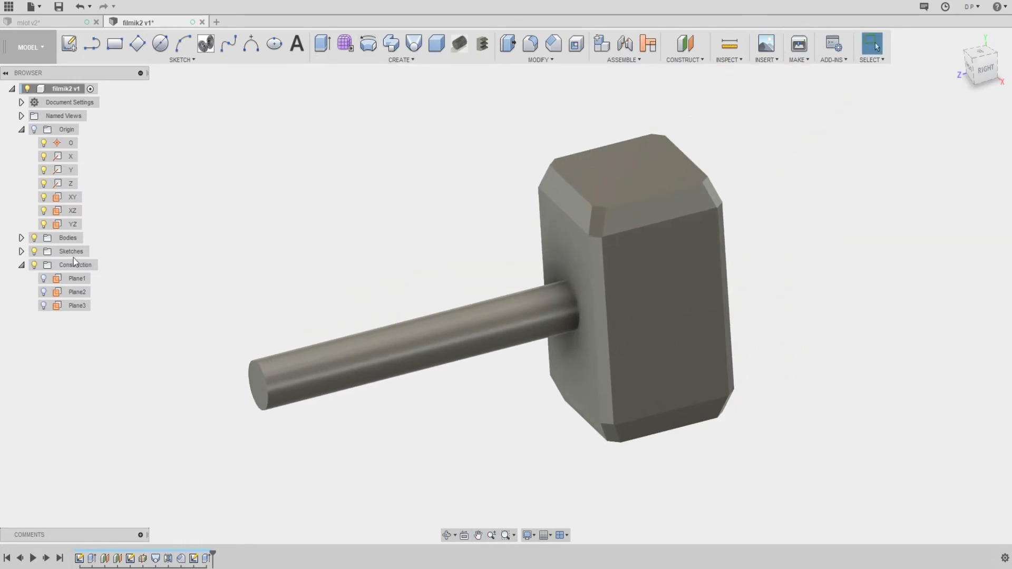
# Turn on Plane3's visibility in the browser's Construction folder and select it
pyautogui.click(22, 252)
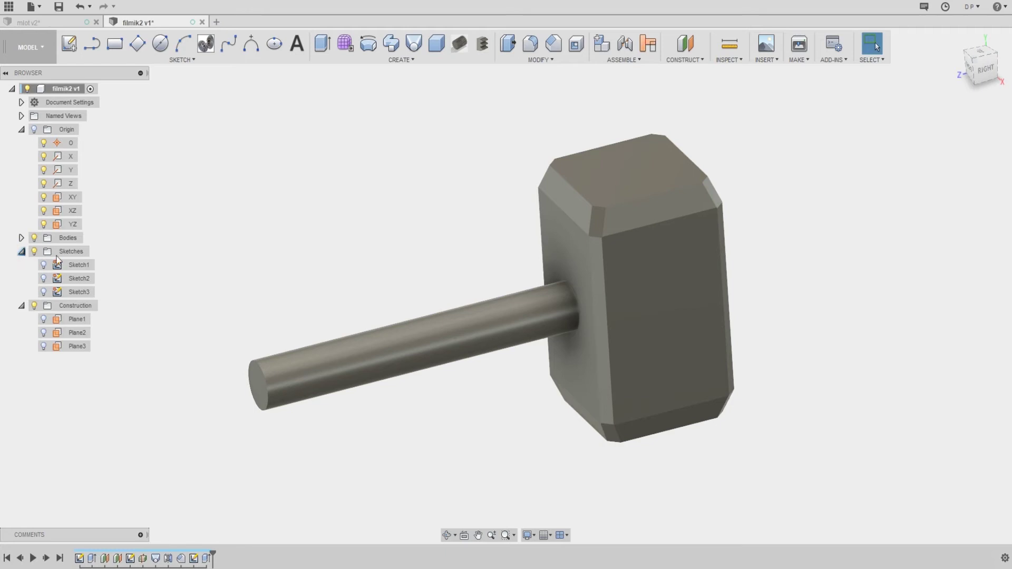
pyautogui.moveTo(234, 253); pyautogui.dragTo(270, 224, button='middle')
pyautogui.click(22, 251)
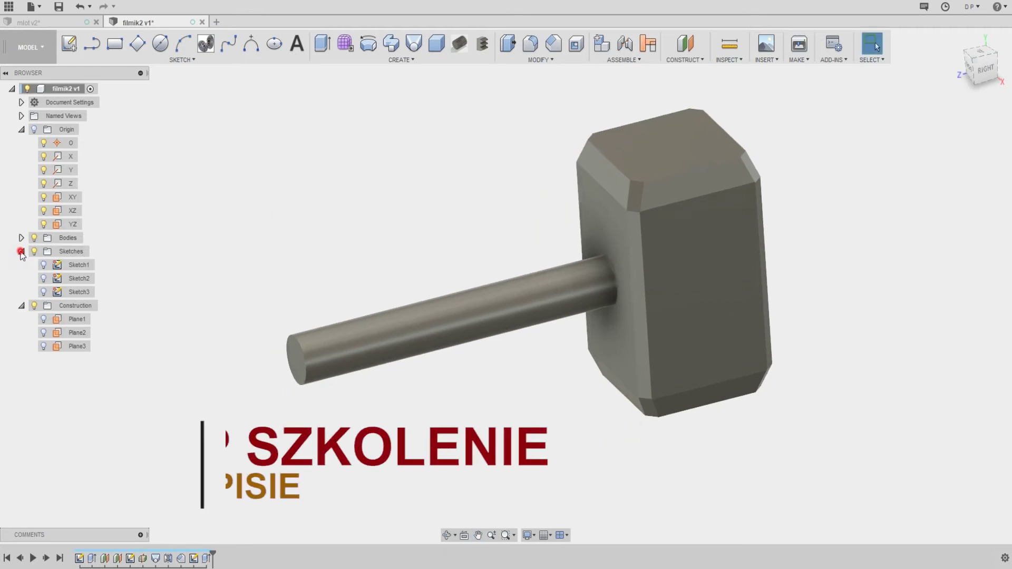
pyautogui.click(44, 306)
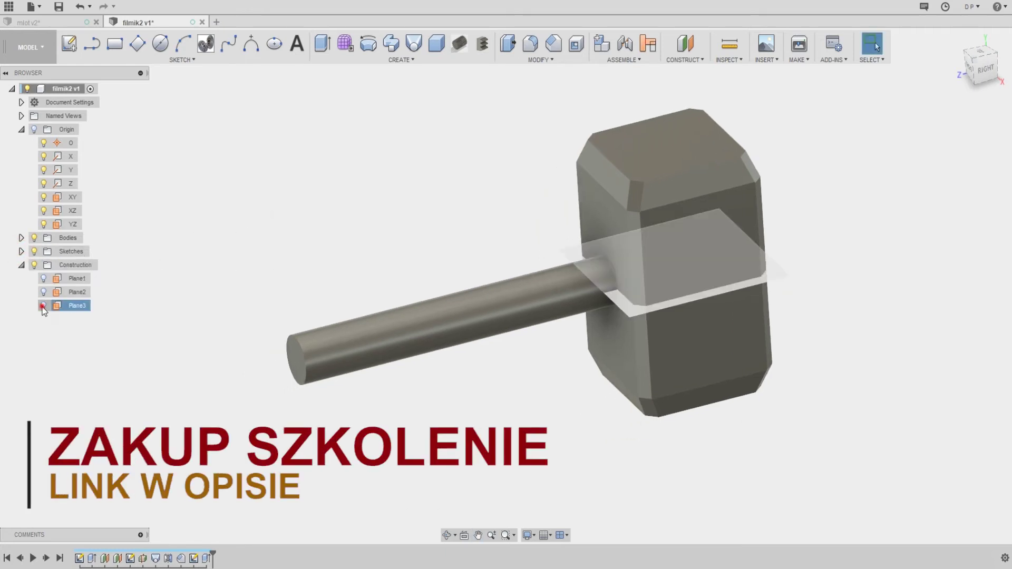
pyautogui.moveTo(162, 308)
pyautogui.keyDown('shift'); pyautogui.mouseDown(button='middle')
pyautogui.moveTo(317, 241)
pyautogui.moveTo(340, 298)
pyautogui.mouseUp(button='middle'); pyautogui.keyUp('shift')
pyautogui.moveTo(314, 255)
pyautogui.keyDown('shift'); pyautogui.mouseDown(button='middle')
pyautogui.moveTo(289, 251)
pyautogui.moveTo(321, 278)
pyautogui.moveTo(187, 216)
pyautogui.mouseUp(button='middle'); pyautogui.keyUp('shift')
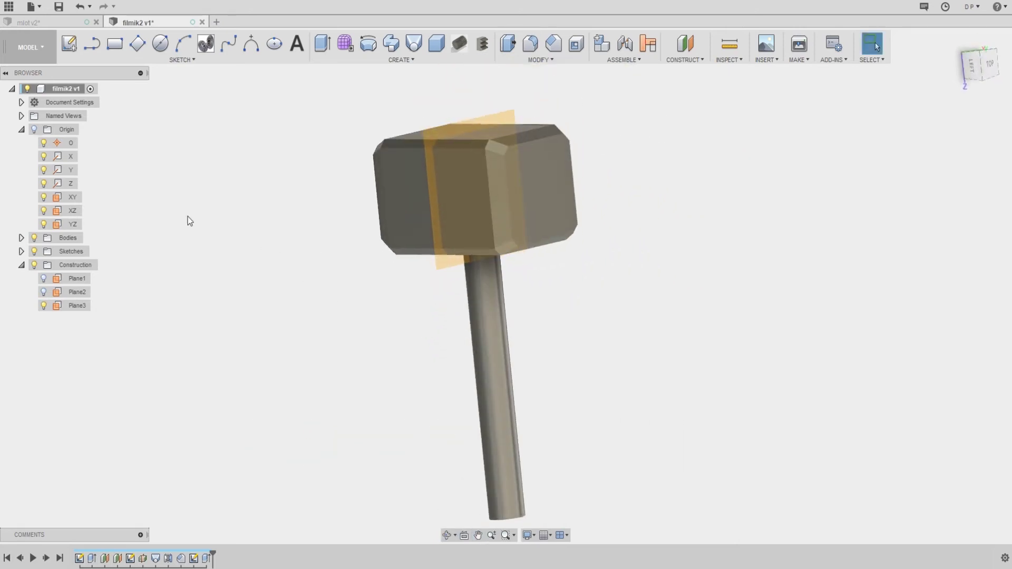
pyautogui.click(427, 131)
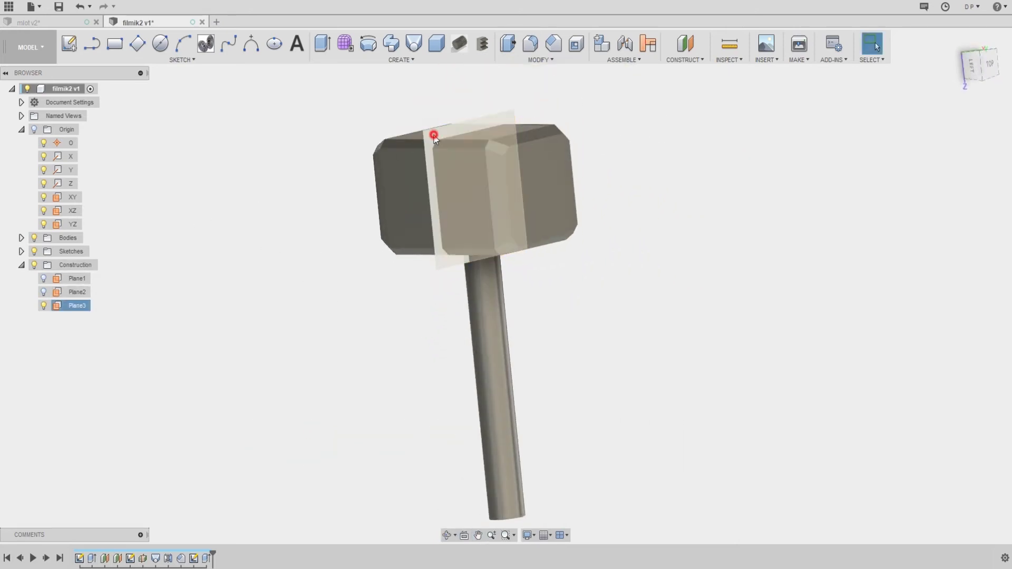
# Create a sketch on Plane3 with Slice turned on to show the body's section
pyautogui.rightClick(432, 133)
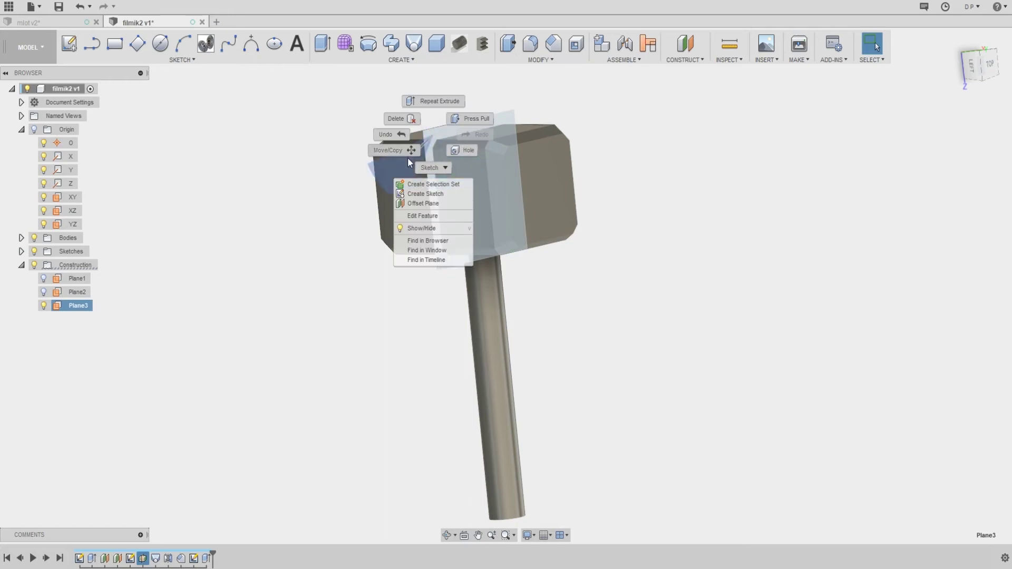
pyautogui.click(425, 194)
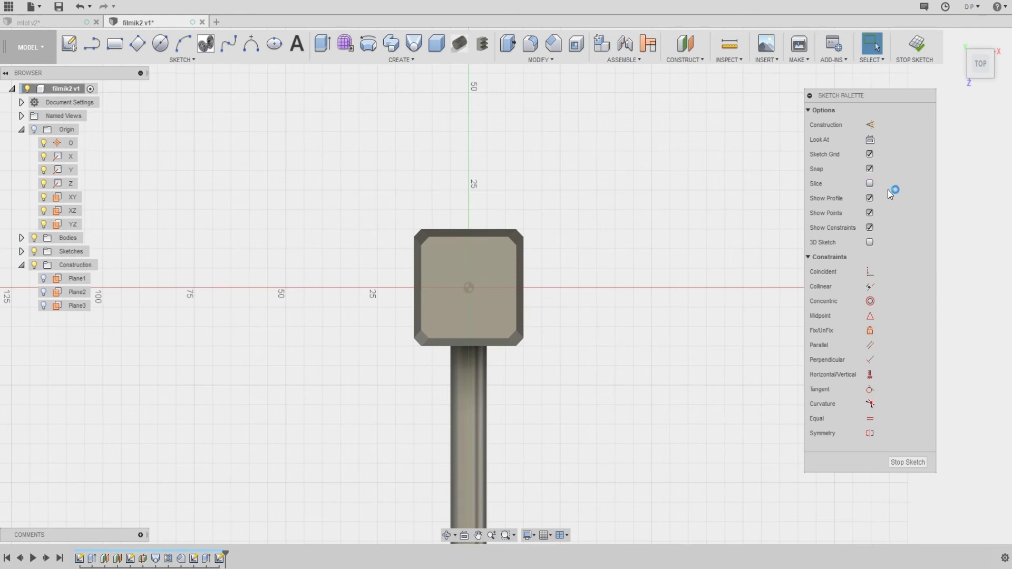
pyautogui.click(869, 183)
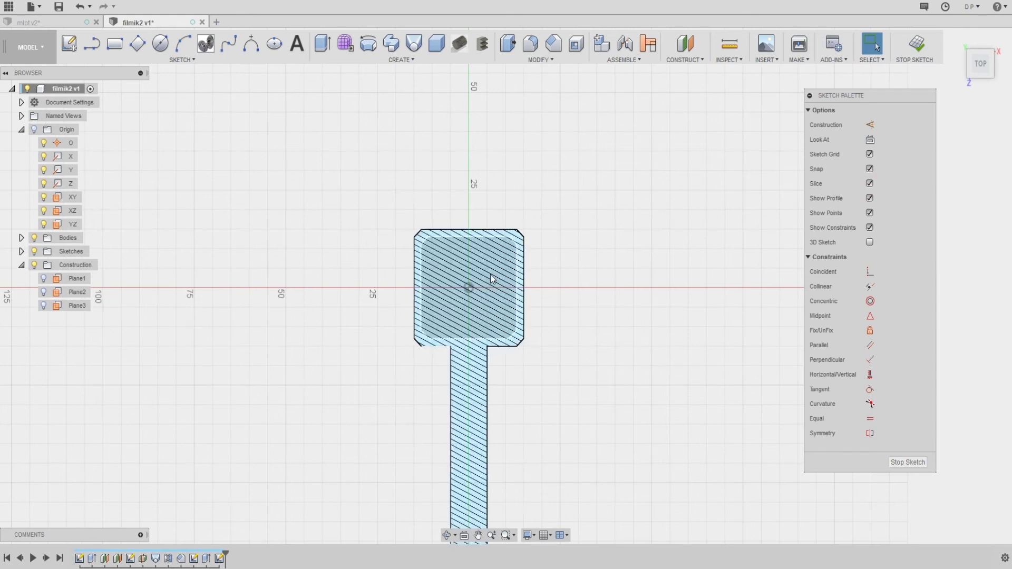
pyautogui.moveTo(570, 253); pyautogui.dragTo(572, 205, button='middle')
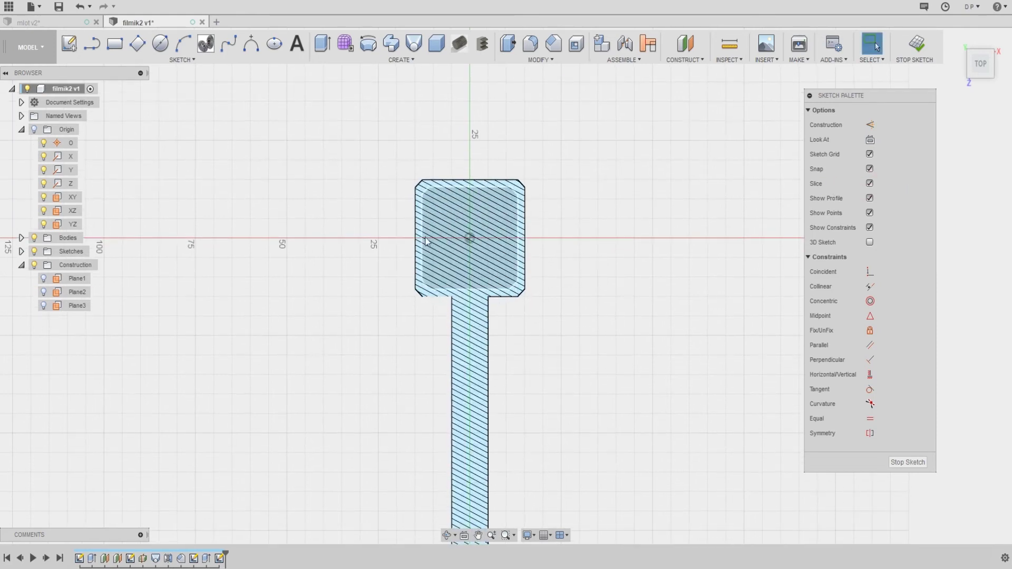
pyautogui.scroll(1, 449, 301)
pyautogui.scroll(2, 447, 299)
pyautogui.scroll(-2, 445, 298)
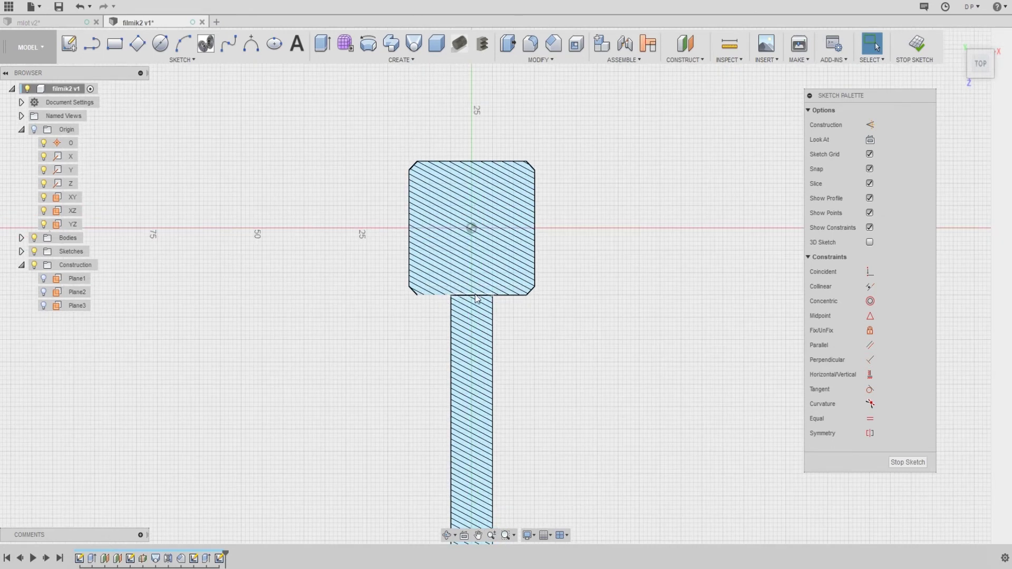
pyautogui.moveTo(445, 298)
pyautogui.keyDown('shift'); pyautogui.mouseDown(button='middle')
pyautogui.moveTo(553, 287)
pyautogui.moveTo(608, 251)
pyautogui.moveTo(686, 241)
pyautogui.mouseUp(button='middle'); pyautogui.keyUp('shift')
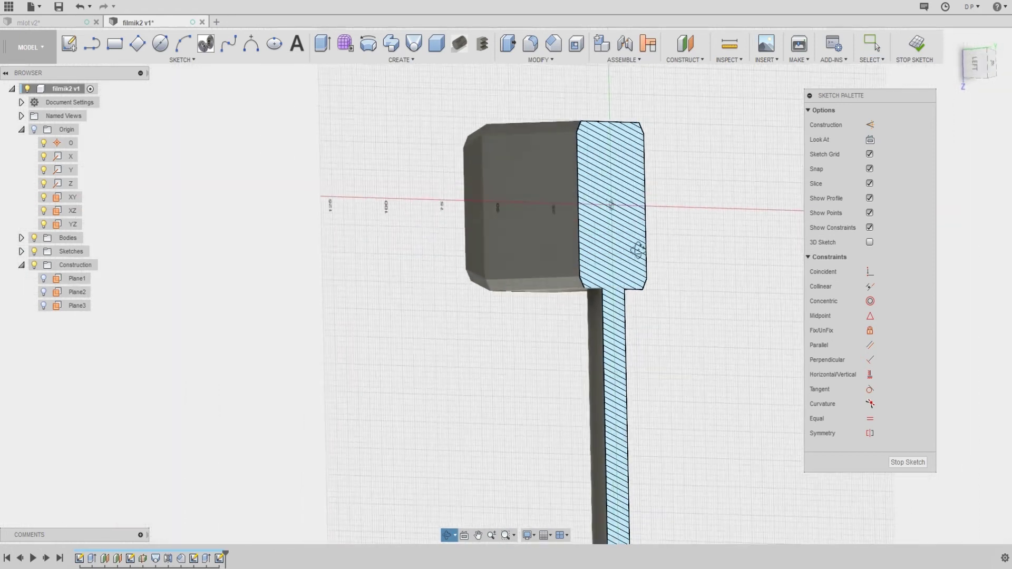
pyautogui.moveTo(586, 241)
pyautogui.keyDown('shift'); pyautogui.mouseDown(button='middle')
pyautogui.moveTo(637, 238)
pyautogui.moveTo(618, 240)
pyautogui.moveTo(631, 216)
pyautogui.mouseUp(button='middle'); pyautogui.keyUp('shift')
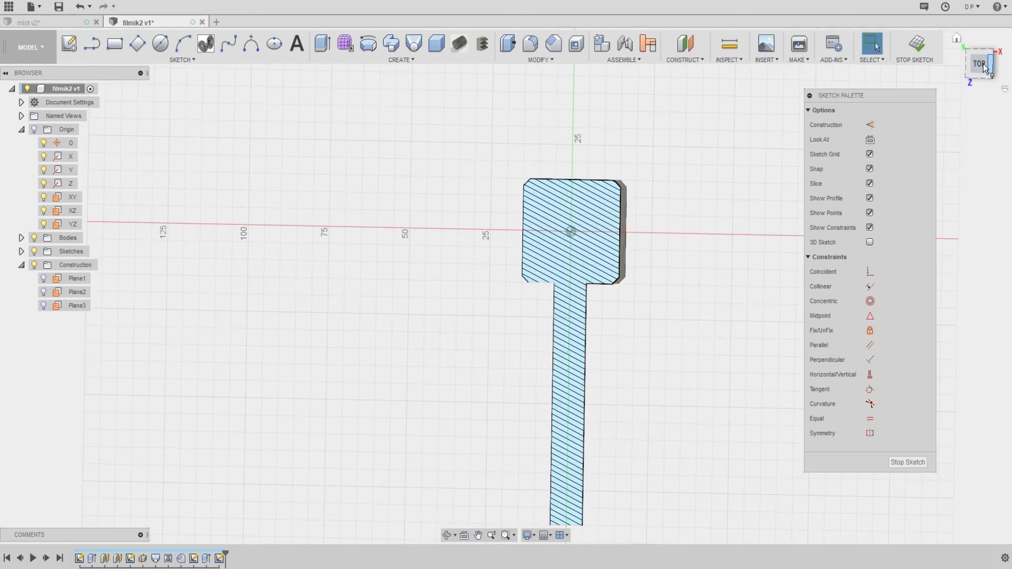
# In a top view with the handle horizontal, project the handle's end edge into the sketch
pyautogui.click(980, 64)
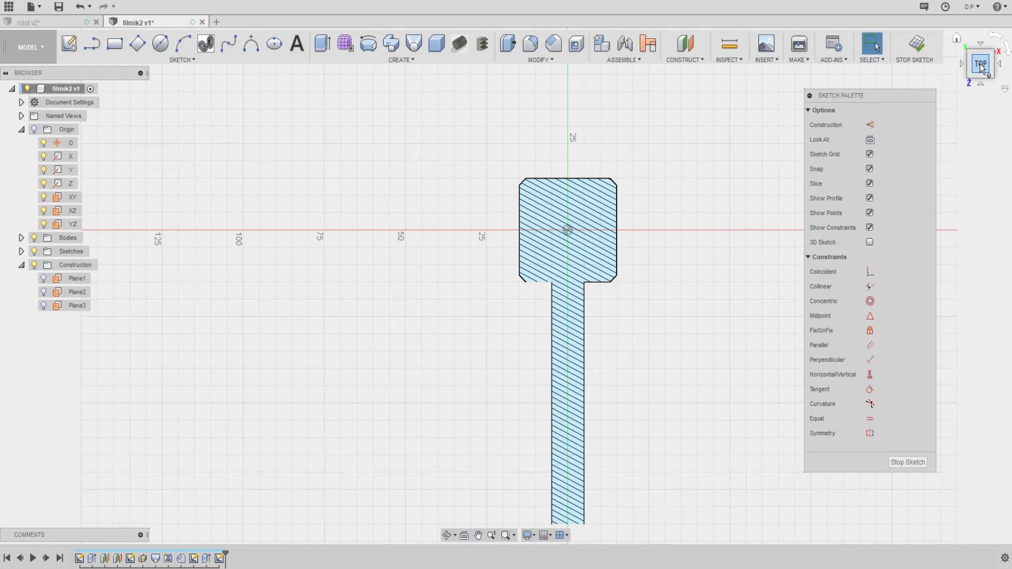
pyautogui.scroll(2, 479, 221)
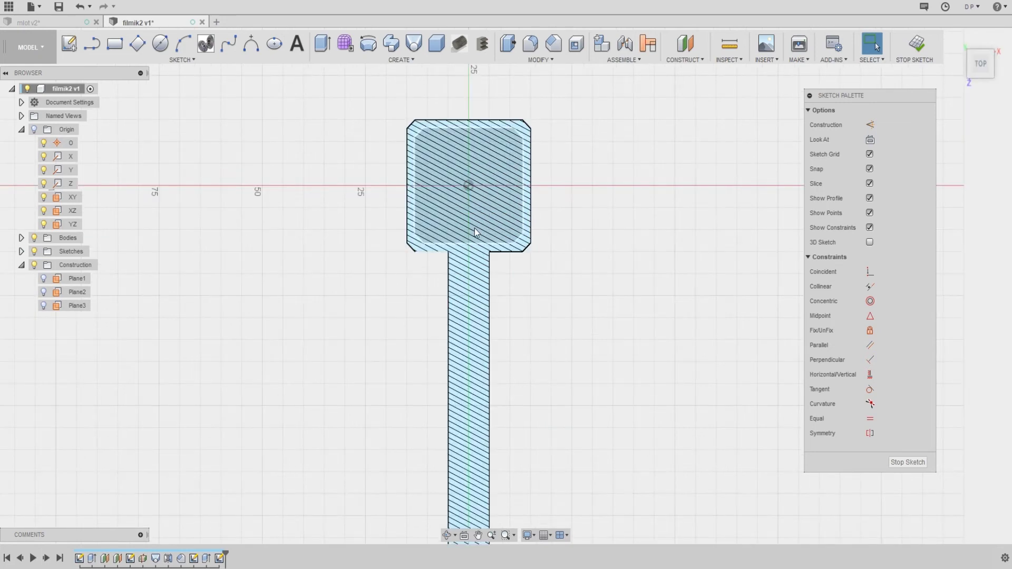
pyautogui.scroll(2, 477, 224)
pyautogui.scroll(2, 474, 232)
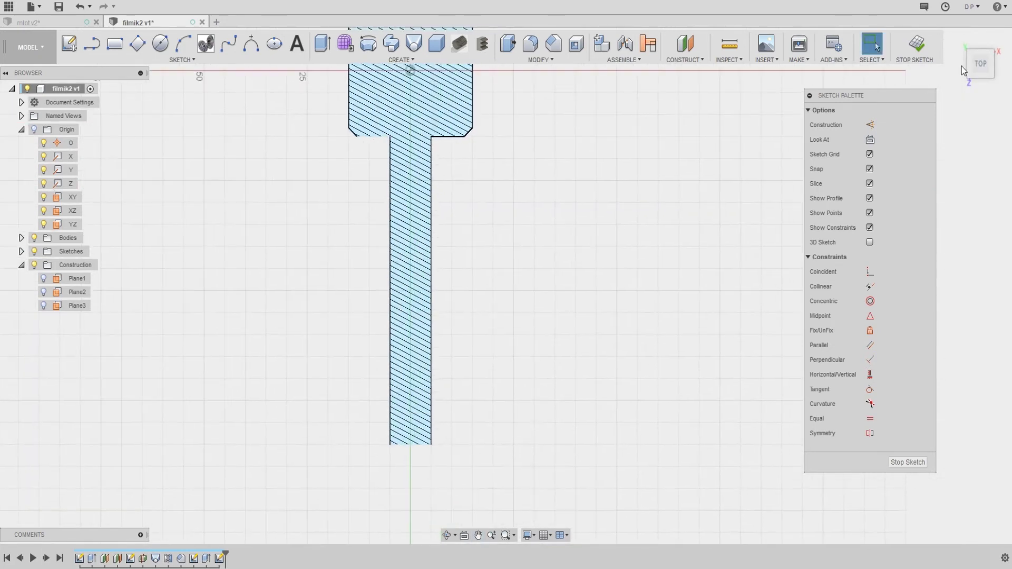
pyautogui.click(1005, 48)
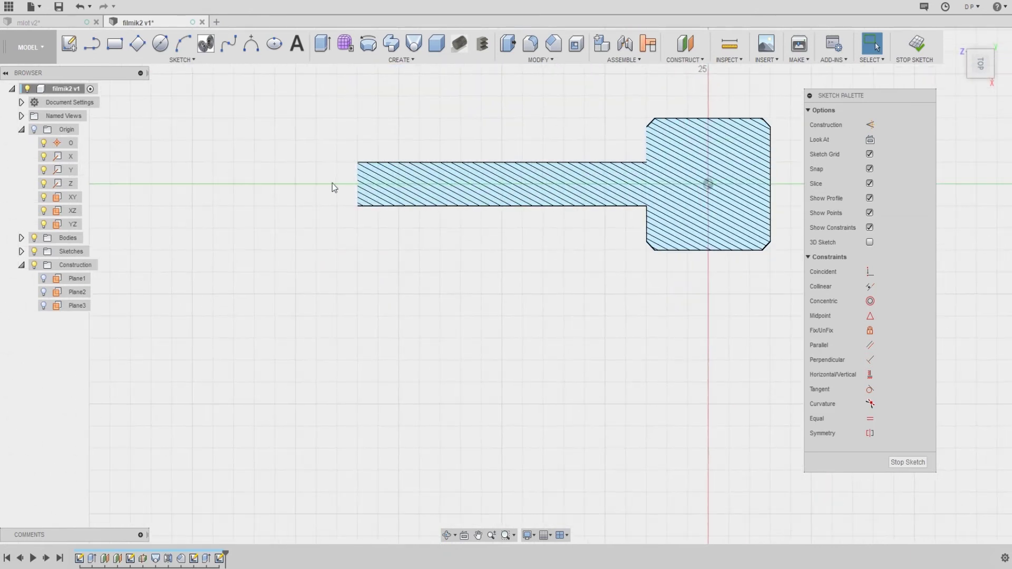
pyautogui.scroll(2, 332, 182)
pyautogui.scroll(2, 338, 185)
pyautogui.scroll(-1, 343, 205)
pyautogui.press('p')
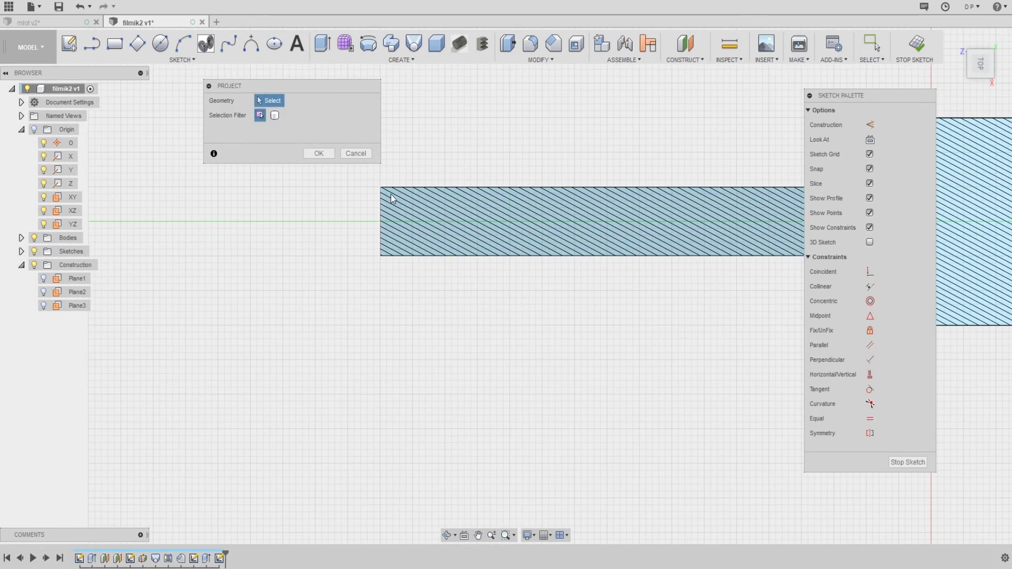
pyautogui.scroll(1, 494, 153)
pyautogui.click(453, 221)
pyautogui.click(324, 155)
pyautogui.scroll(-2, 346, 160)
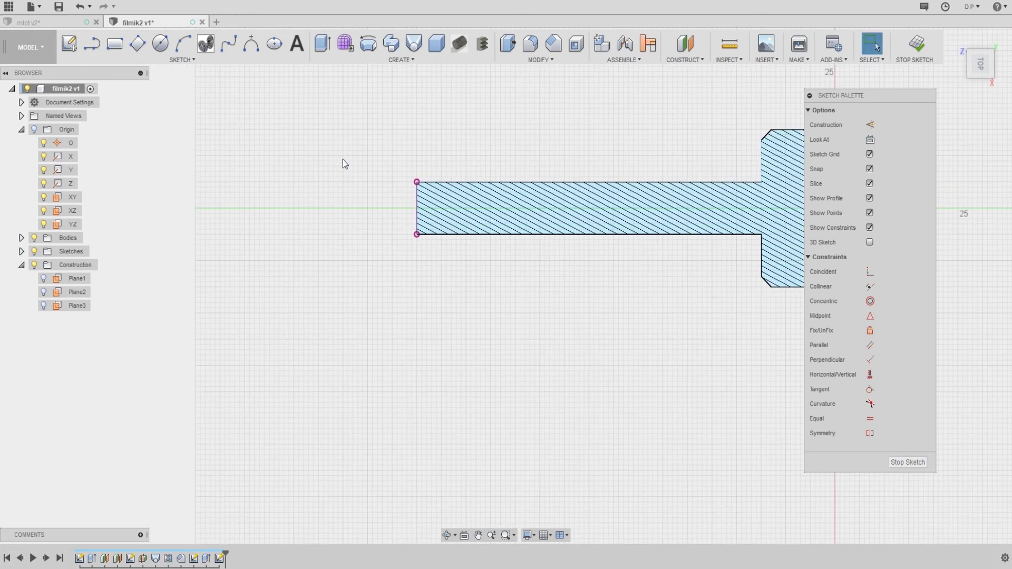
pyautogui.scroll(-1, 342, 161)
pyautogui.scroll(-1, 369, 148)
# Check the Plane3 sketch from an angled view and finish it
pyautogui.moveTo(359, 152)
pyautogui.keyDown('shift'); pyautogui.mouseDown(button='middle')
pyautogui.moveTo(375, 156)
pyautogui.moveTo(375, 169)
pyautogui.moveTo(357, 152)
pyautogui.moveTo(340, 152)
pyautogui.moveTo(358, 166)
pyautogui.mouseUp(button='middle'); pyautogui.keyUp('shift')
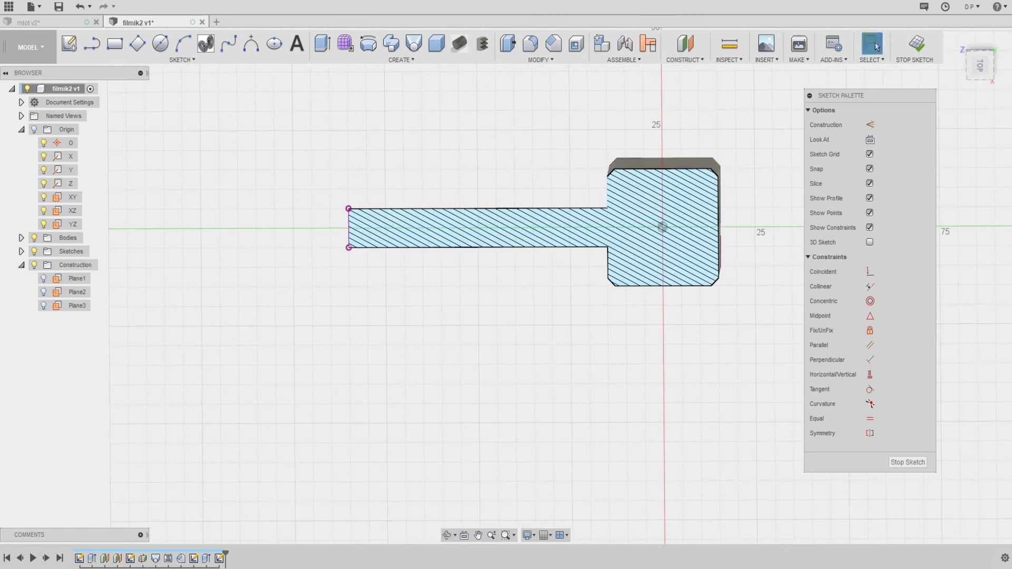
pyautogui.moveTo(579, 113)
pyautogui.keyDown('shift'); pyautogui.mouseDown(button='middle')
pyautogui.moveTo(624, 109)
pyautogui.moveTo(646, 196)
pyautogui.moveTo(663, 165)
pyautogui.moveTo(399, 312)
pyautogui.moveTo(377, 282)
pyautogui.mouseUp(button='middle'); pyautogui.keyUp('shift')
pyautogui.scroll(3, 365, 254)
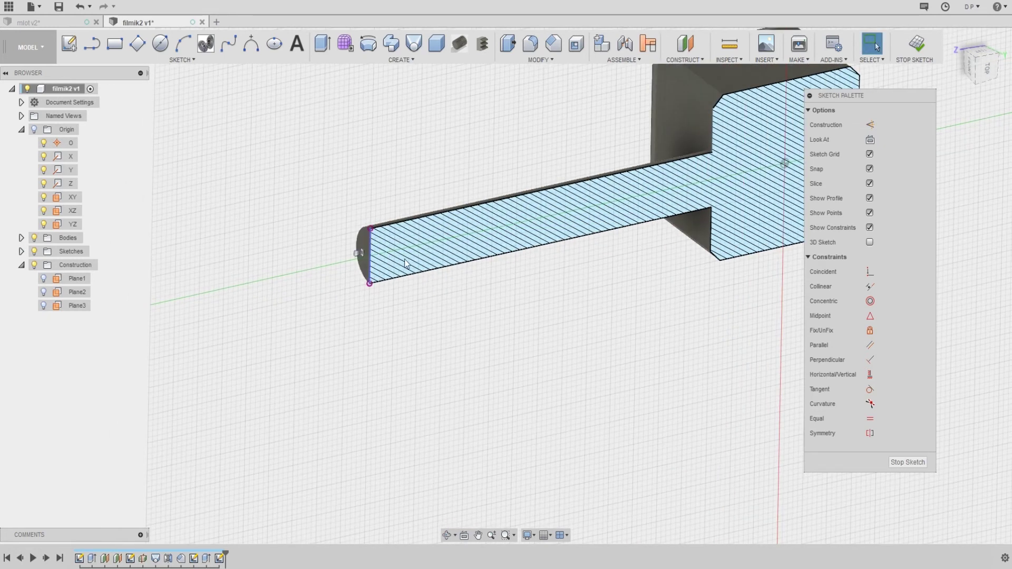
pyautogui.scroll(-2, 406, 264)
pyautogui.click(912, 44)
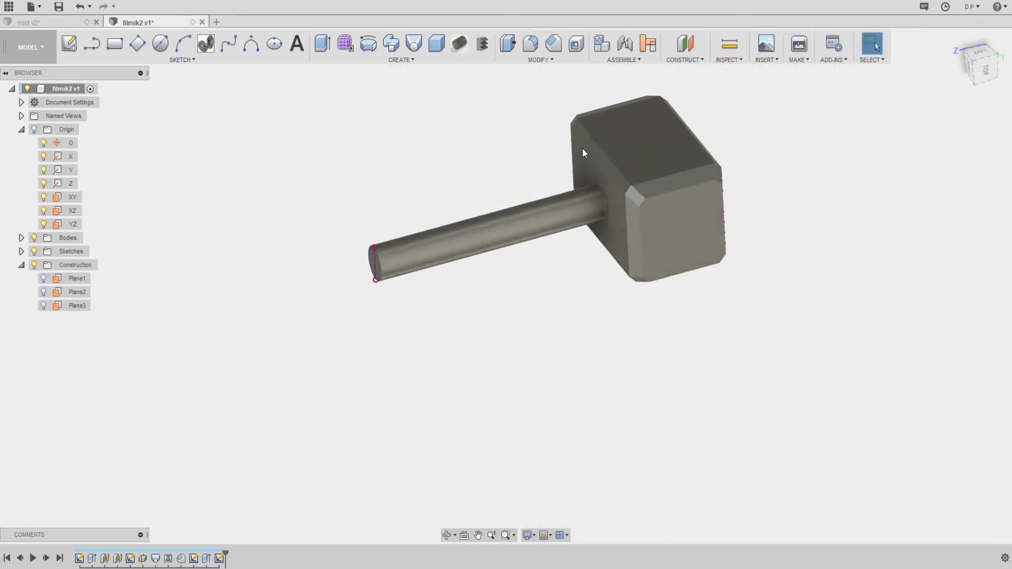
# Create Axis1 through the handle's cylindrical face
pyautogui.click(683, 59)
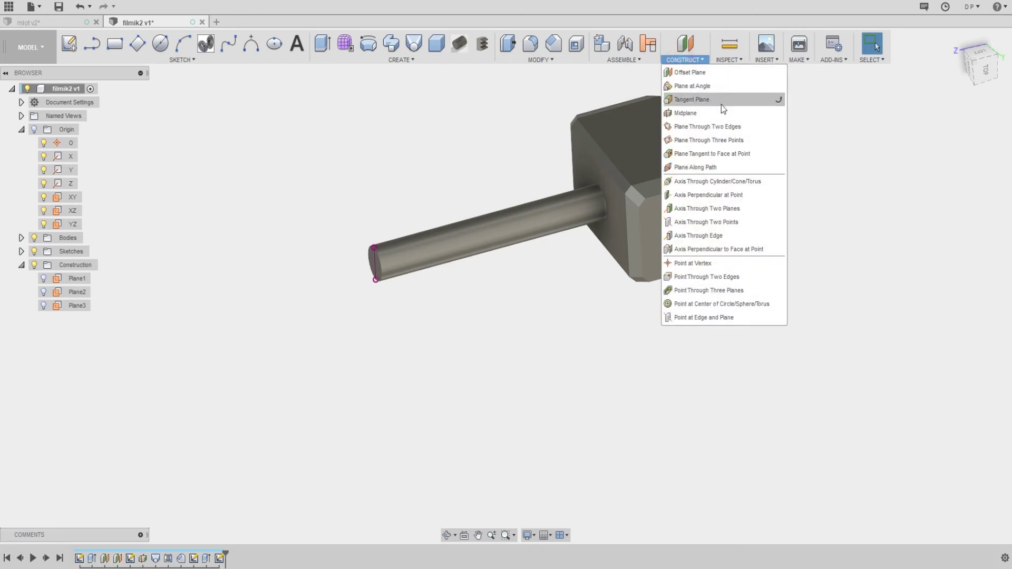
pyautogui.click(739, 180)
pyautogui.click(537, 212)
pyautogui.scroll(1, 533, 218)
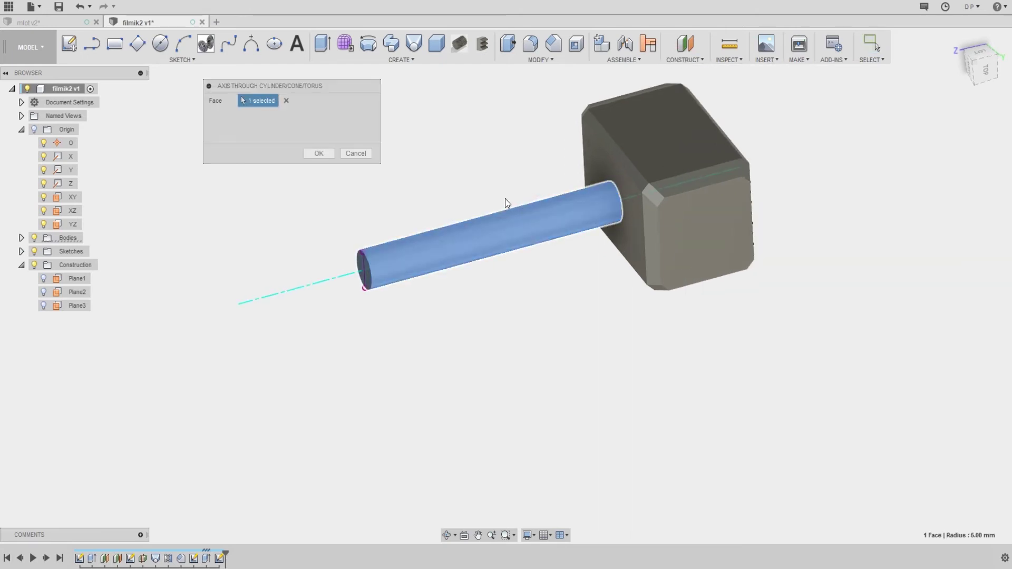
pyautogui.click(324, 154)
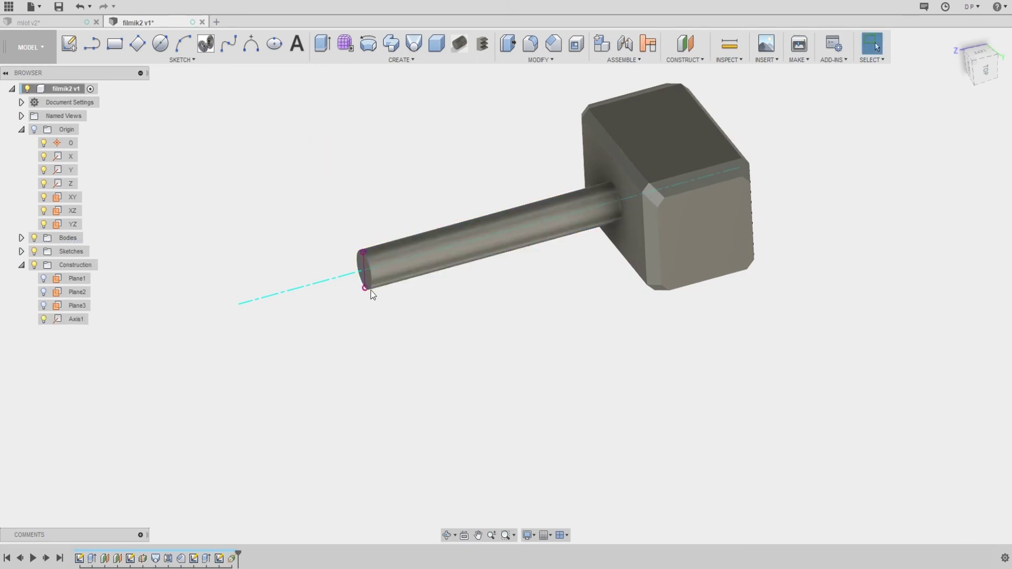
pyautogui.scroll(3, 371, 290)
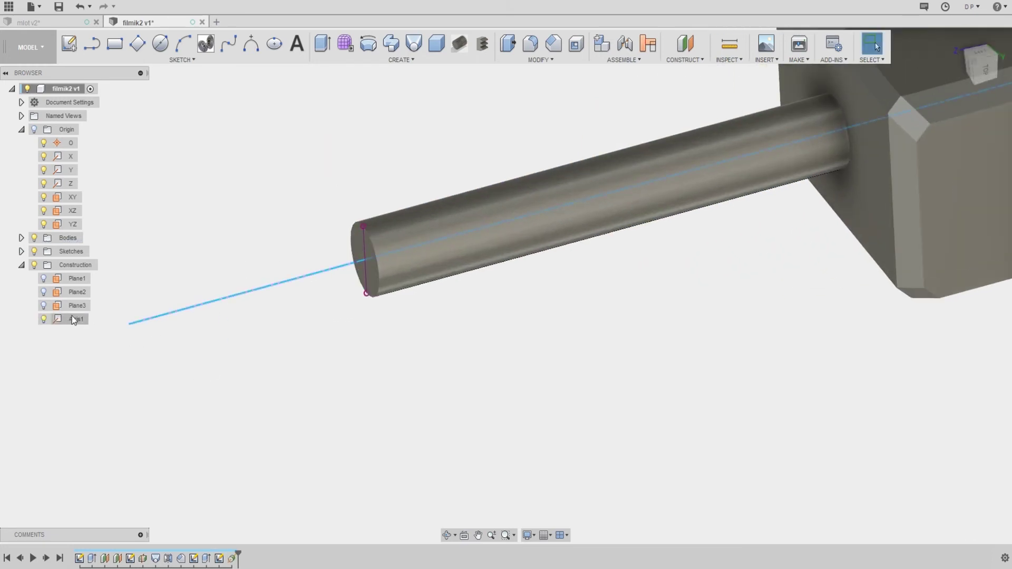
# Reopen the sketch, zoom to the handle end and enable Slice to show its hatched section
pyautogui.doubleClick(218, 558)
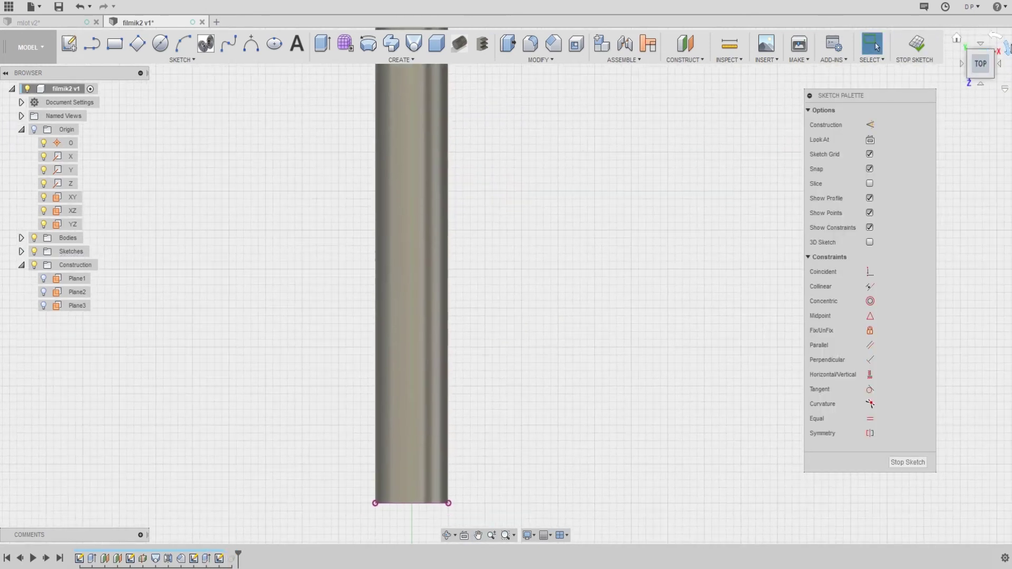
pyautogui.press('Escape')
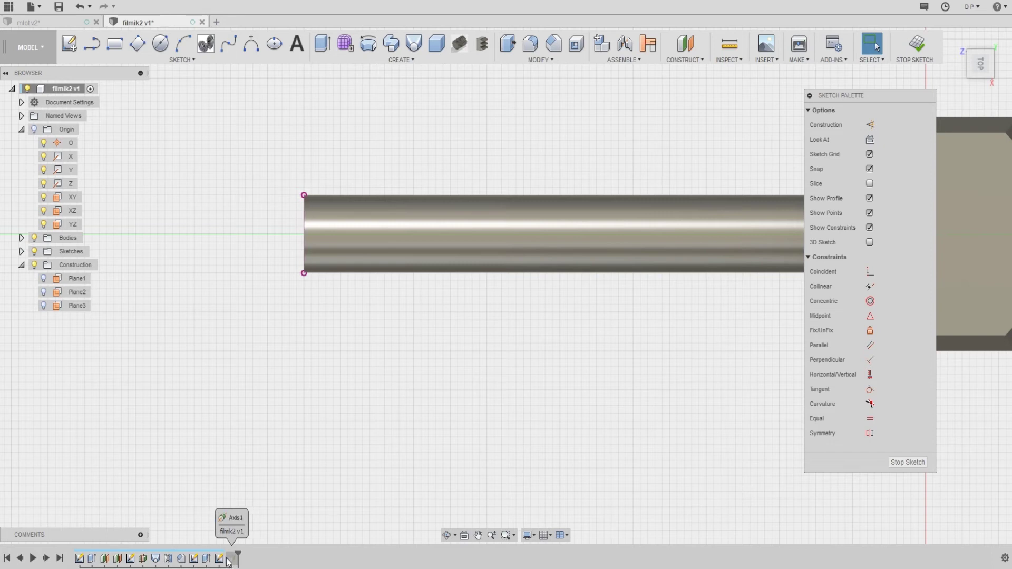
pyautogui.moveTo(304, 431); pyautogui.dragTo(424, 488, button='middle')
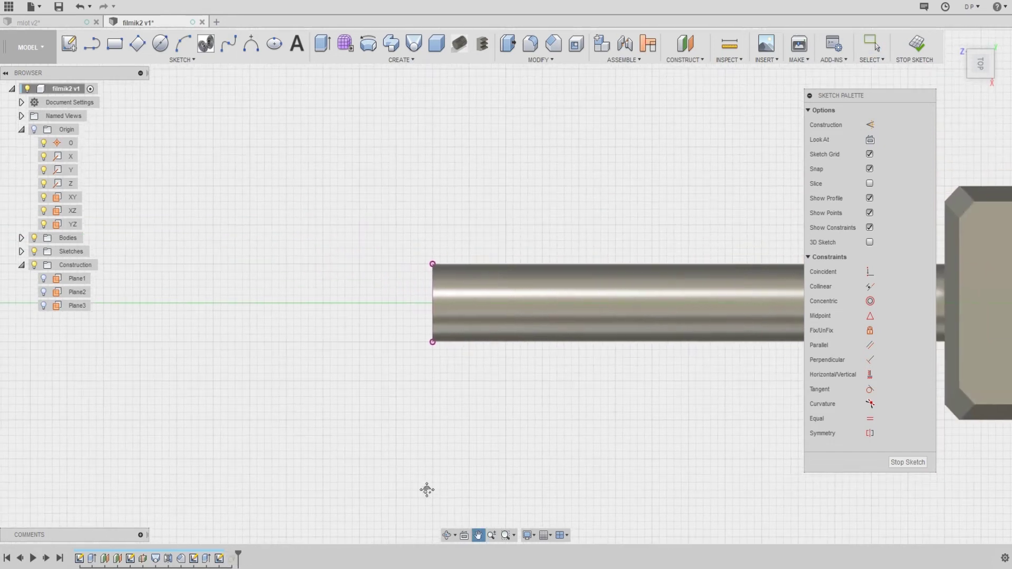
pyautogui.scroll(3, 426, 323)
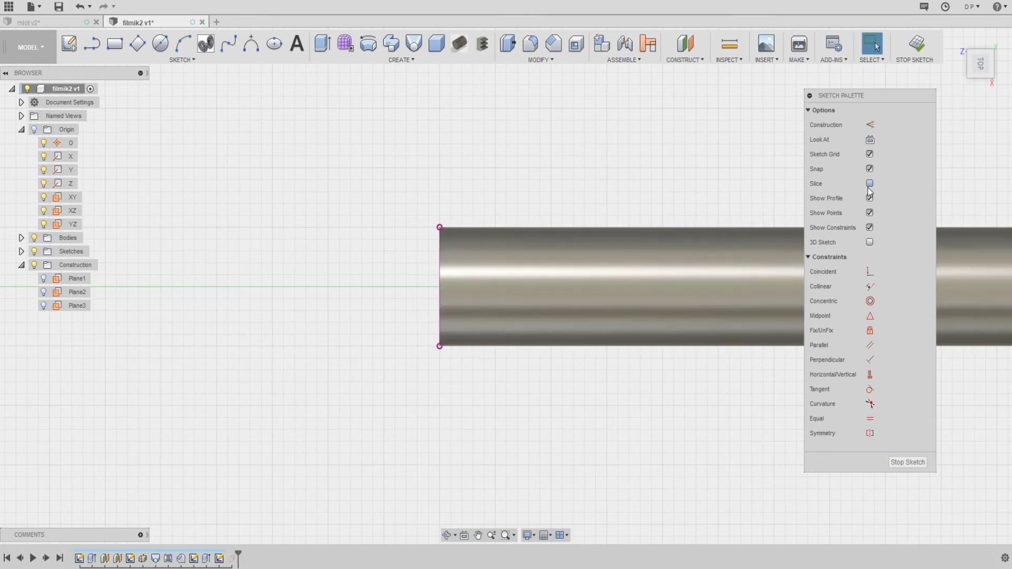
pyautogui.click(869, 184)
pyautogui.scroll(2, 397, 264)
pyautogui.scroll(-1, 105, 84)
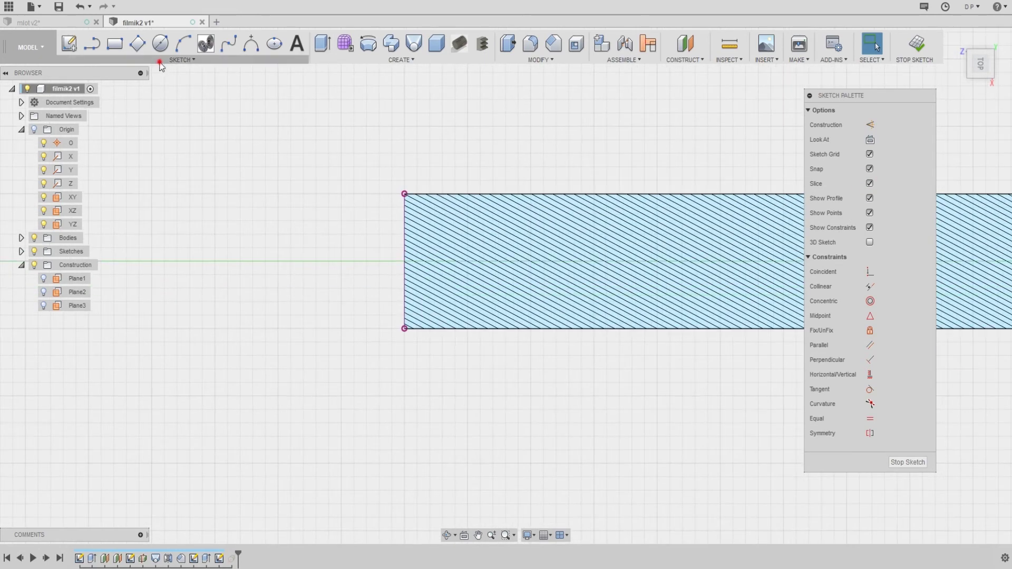
pyautogui.click(159, 62)
pyautogui.click(125, 87)
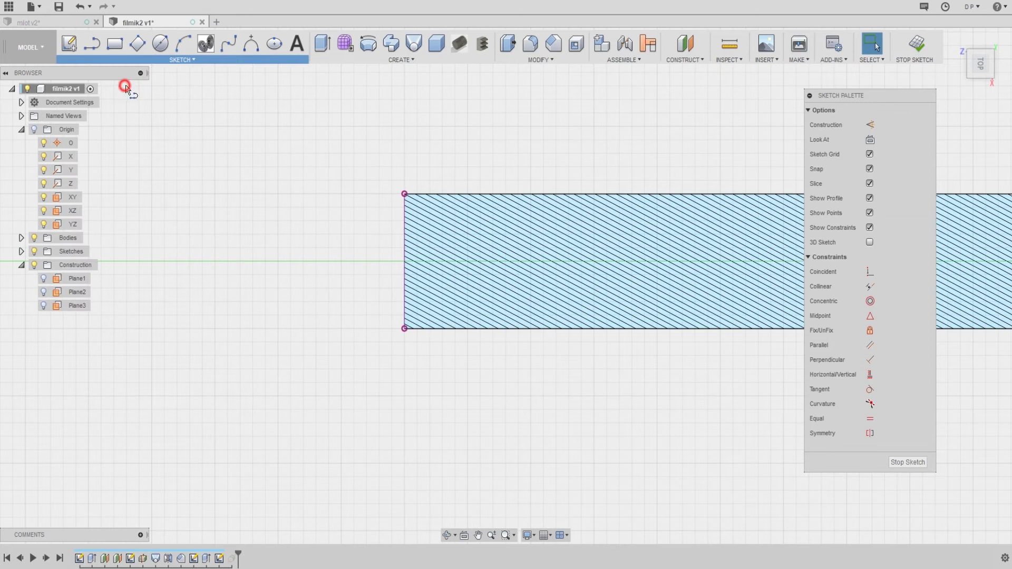
# Draw a 16 mm horizontal line left from the handle end's midpoint and make it construction
pyautogui.click(404, 262)
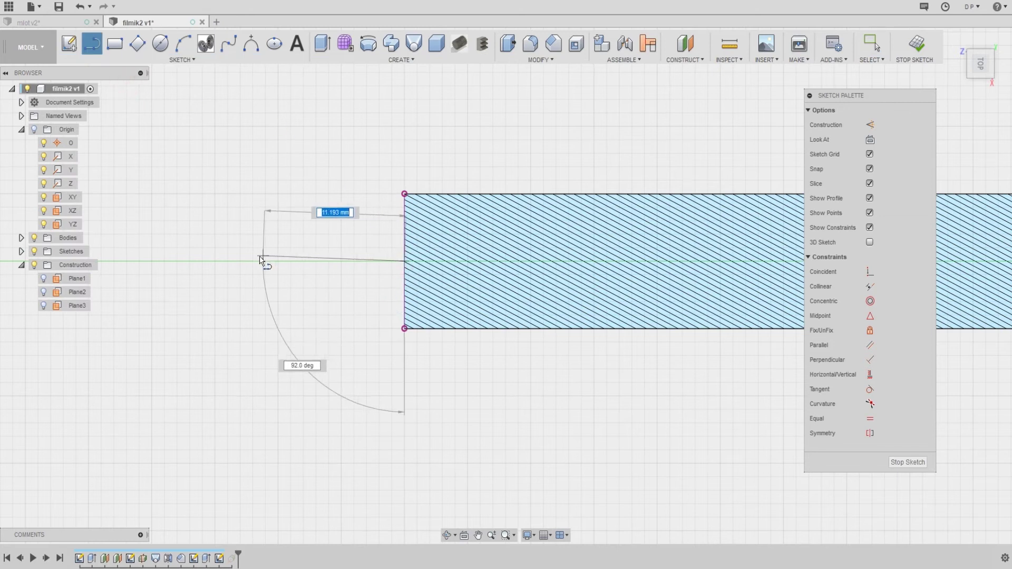
pyautogui.moveTo(226, 263); pyautogui.dragTo(267, 261, button='middle')
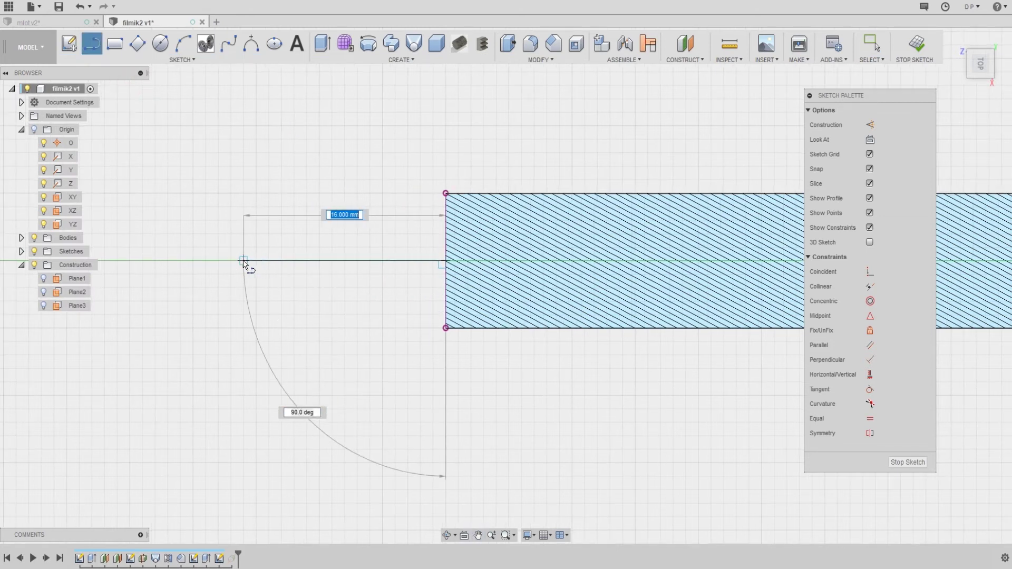
pyautogui.click(243, 261)
pyautogui.scroll(-1, 297, 225)
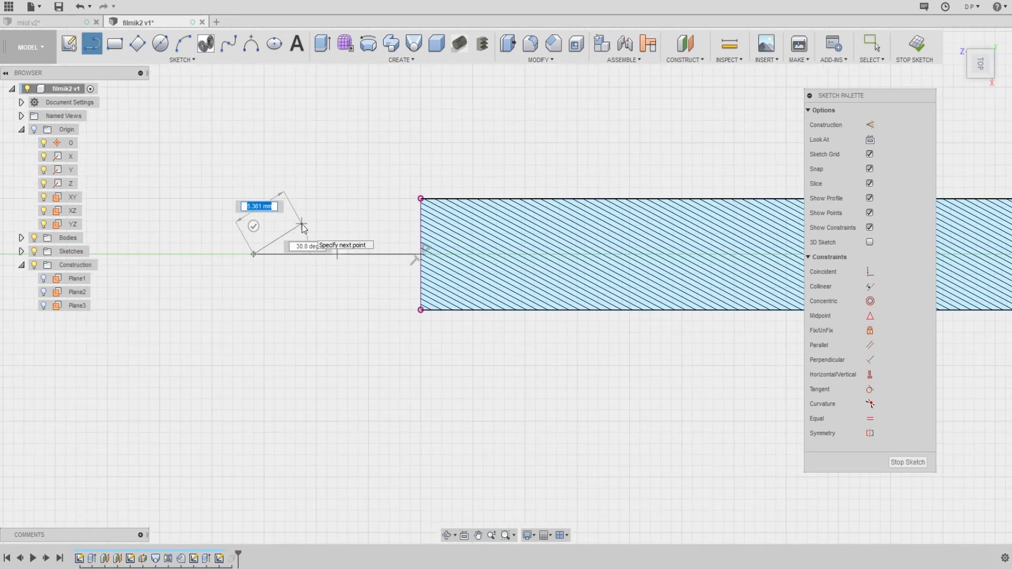
pyautogui.press('Escape')
pyautogui.click(363, 255)
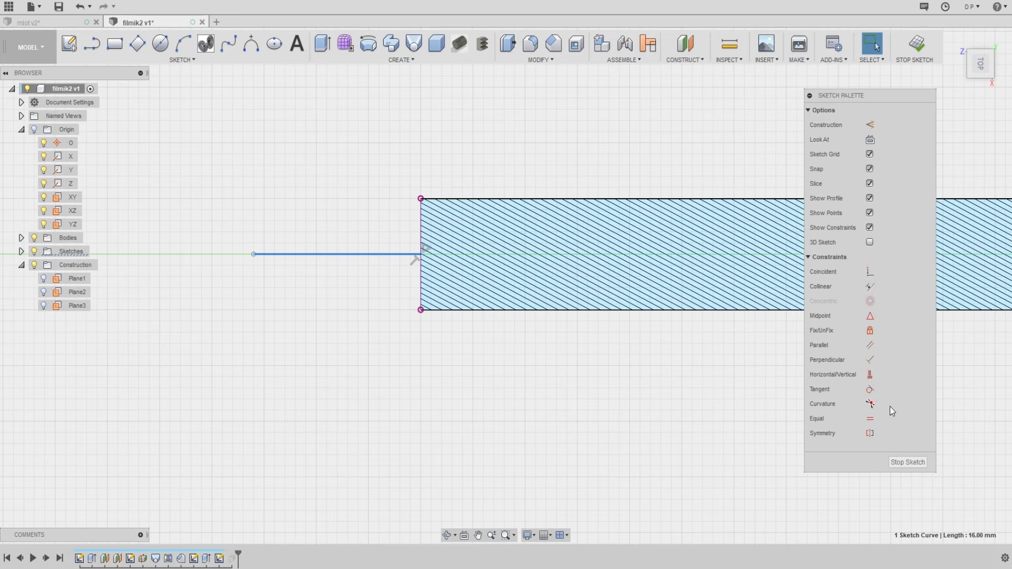
pyautogui.click(870, 124)
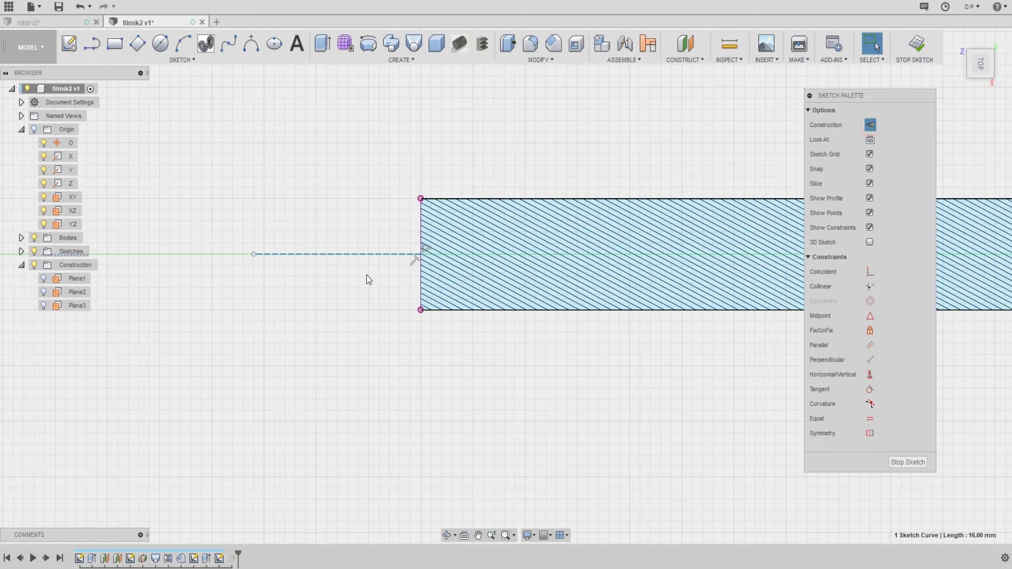
pyautogui.scroll(2, 348, 261)
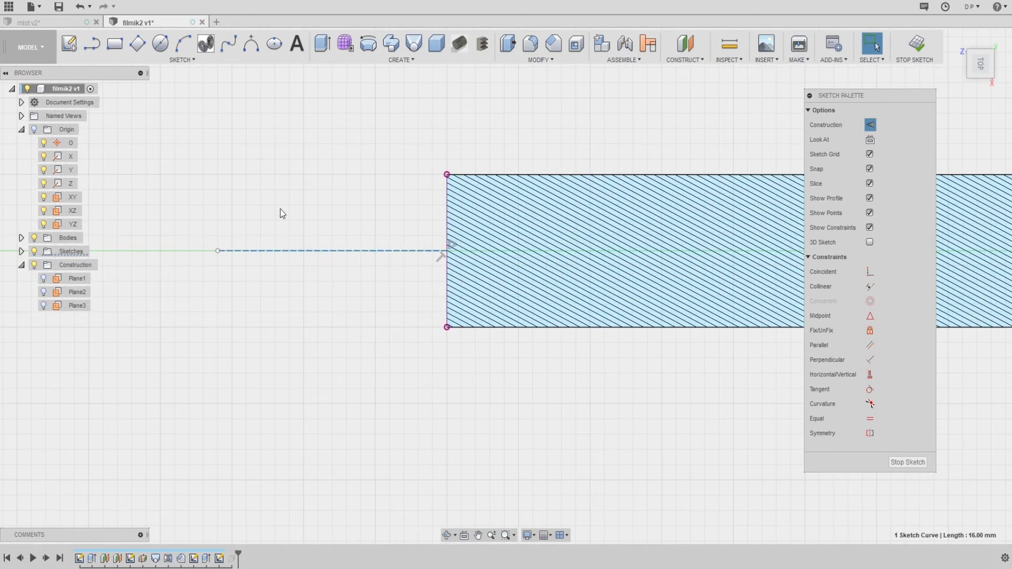
pyautogui.moveTo(290, 211); pyautogui.dragTo(333, 219, button='middle')
pyautogui.scroll(1, 364, 266)
pyautogui.scroll(1, 364, 267)
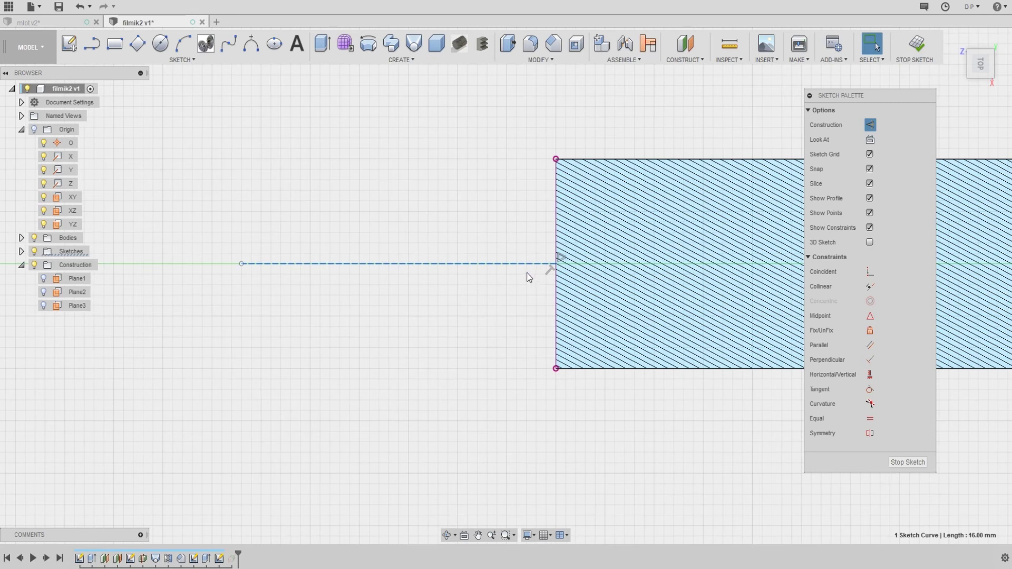
pyautogui.click(186, 60)
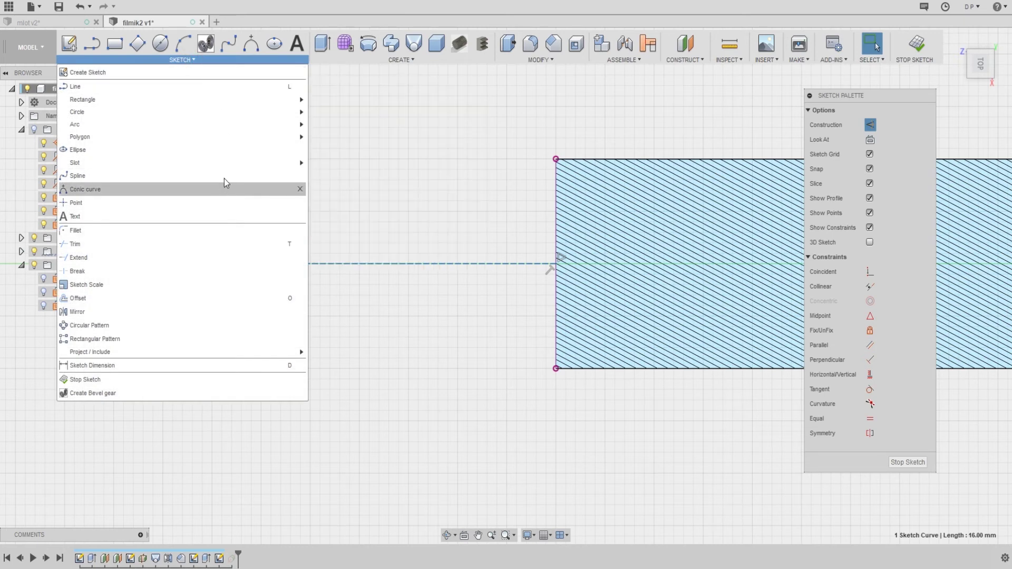
# Draw a fit-point spline arching up from the handle's top-left corner down to the construction line
pyautogui.click(204, 175)
pyautogui.moveTo(369, 144); pyautogui.dragTo(317, 242, button='middle')
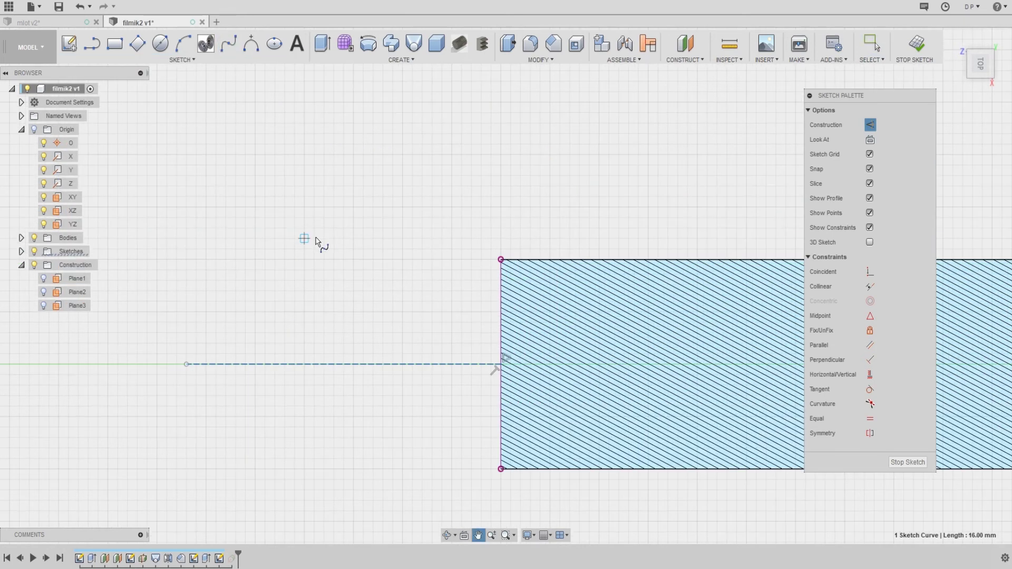
pyautogui.scroll(-1, 437, 240)
pyautogui.click(486, 253)
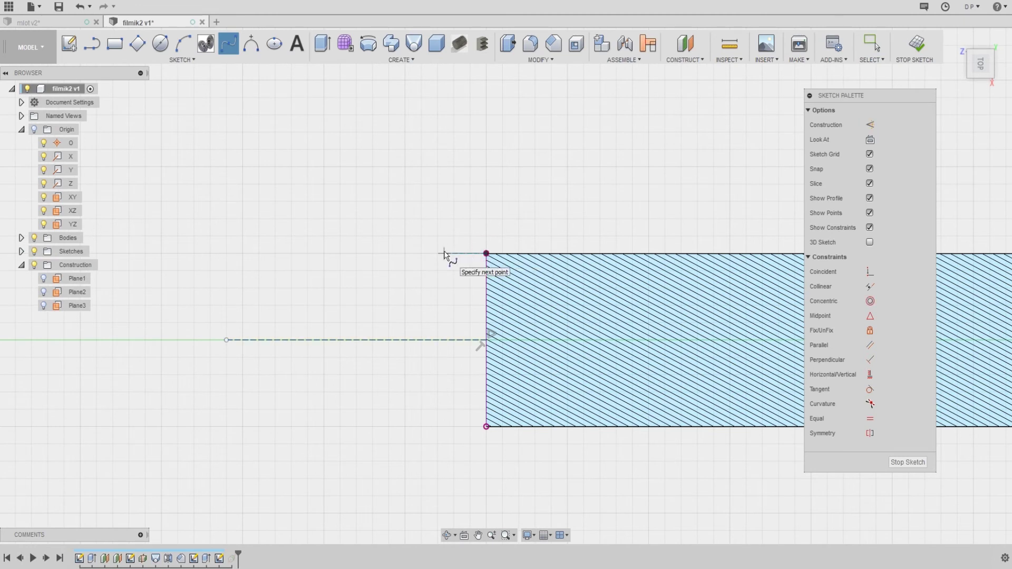
pyautogui.click(433, 242)
pyautogui.click(347, 174)
pyautogui.click(205, 179)
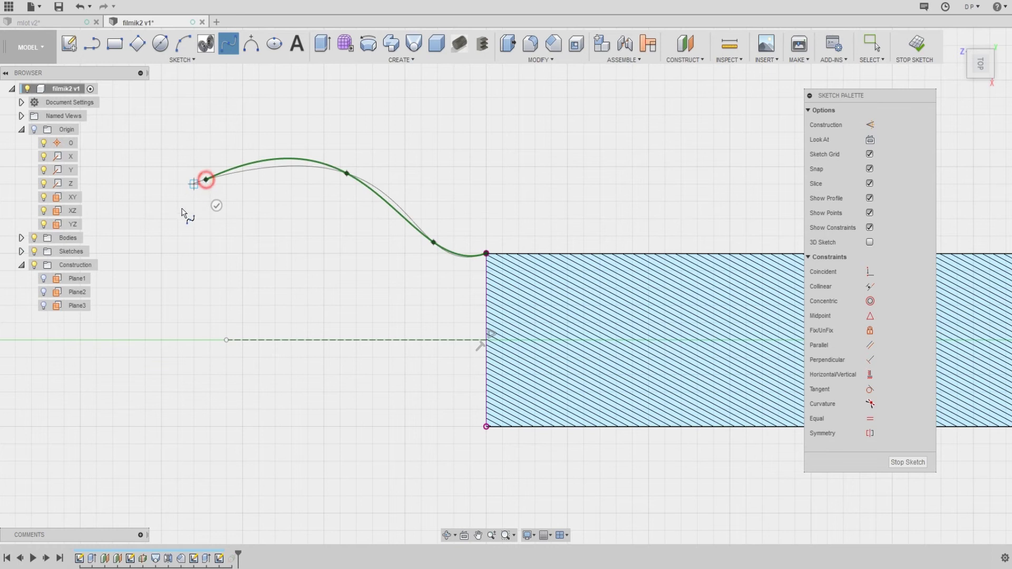
pyautogui.click(187, 271)
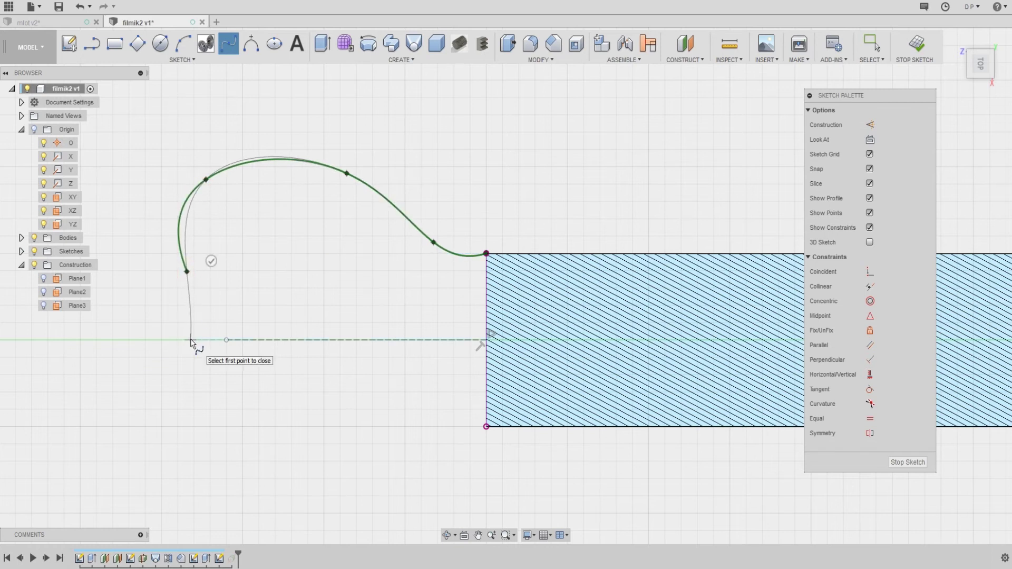
pyautogui.click(191, 340)
pyautogui.click(164, 337)
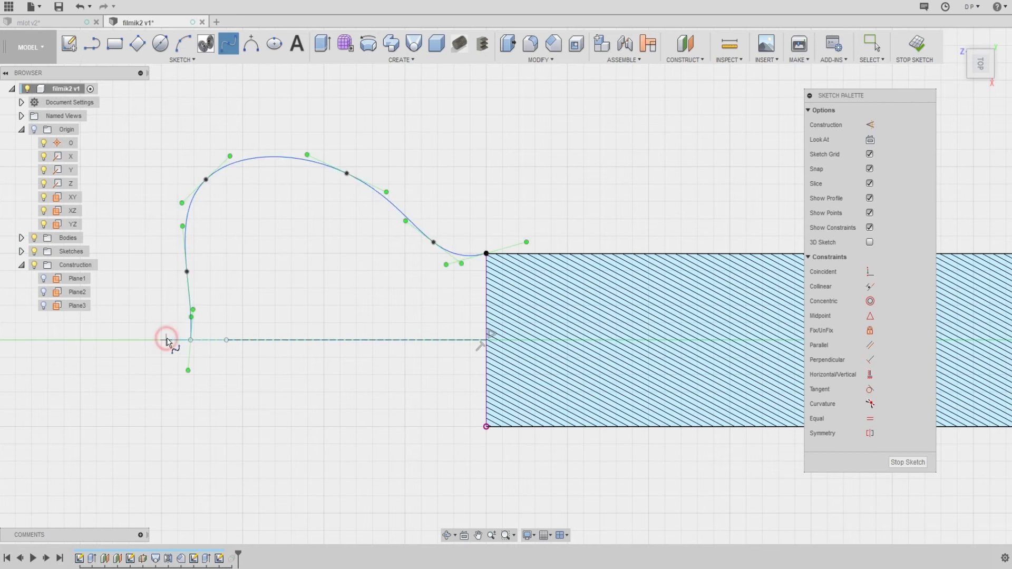
pyautogui.scroll(3, 203, 340)
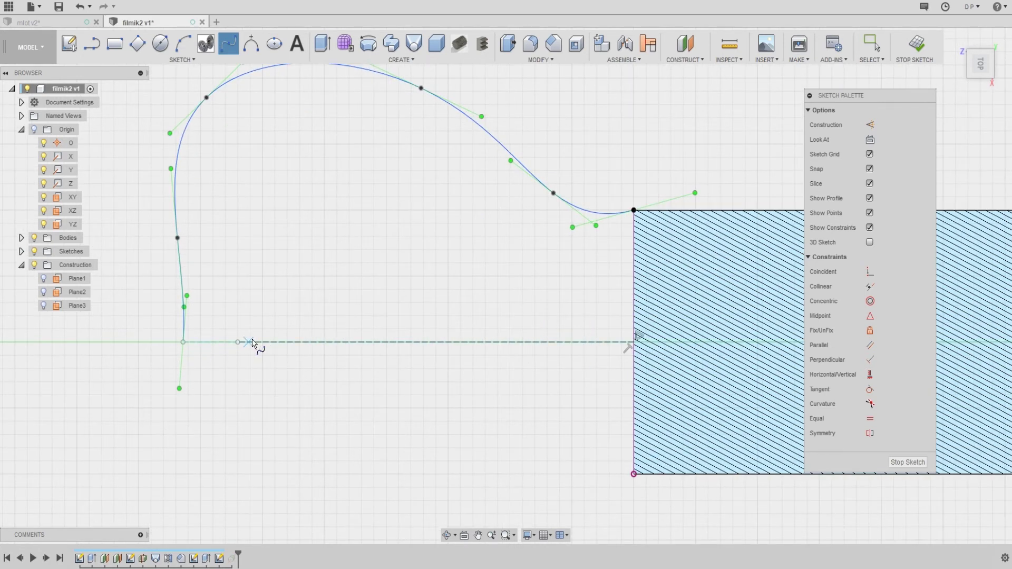
pyautogui.press('Escape')
# Slide the spline's lower endpoint along the construction line
pyautogui.moveTo(184, 348)
pyautogui.mouseDown()
pyautogui.moveTo(244, 345)
pyautogui.moveTo(183, 346)
pyautogui.mouseUp()
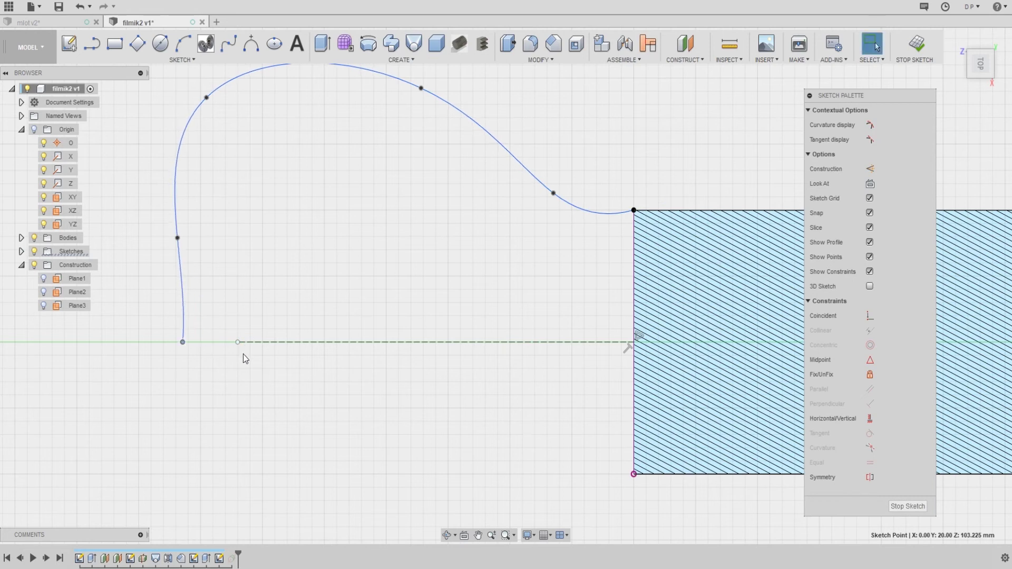
pyautogui.click(238, 341)
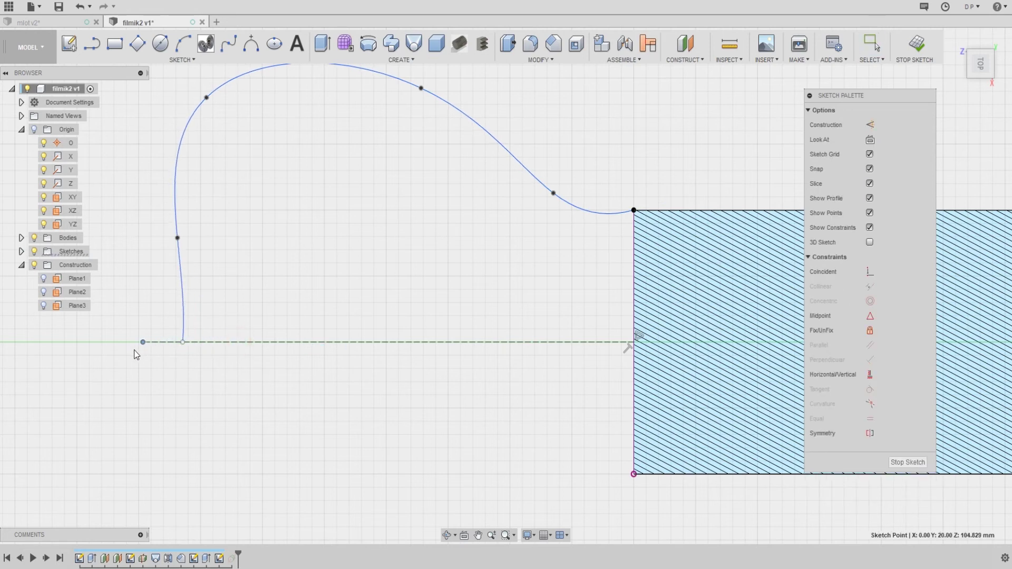
pyautogui.moveTo(299, 288); pyautogui.dragTo(340, 289, button='middle')
pyautogui.scroll(-1, 340, 288)
# Draw a line from the spline's lower end to the handle's end to close the profile
pyautogui.press('l')
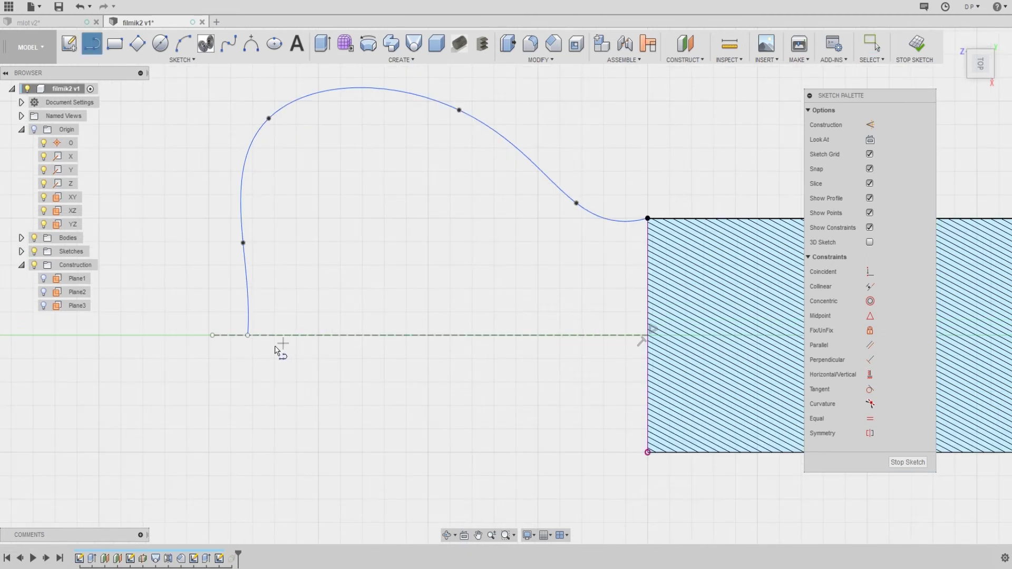
pyautogui.click(248, 336)
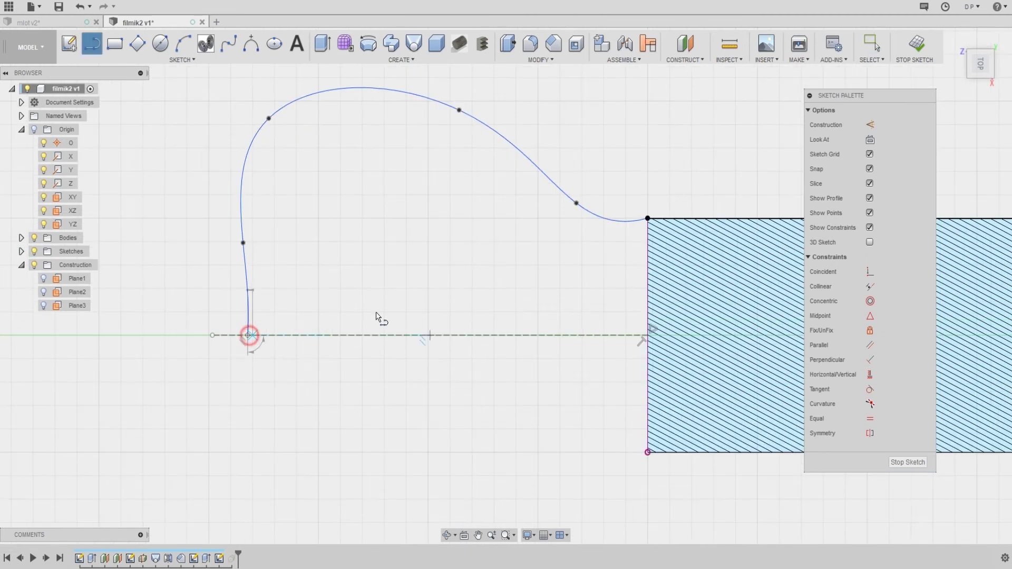
pyautogui.click(644, 337)
pyautogui.press('Escape')
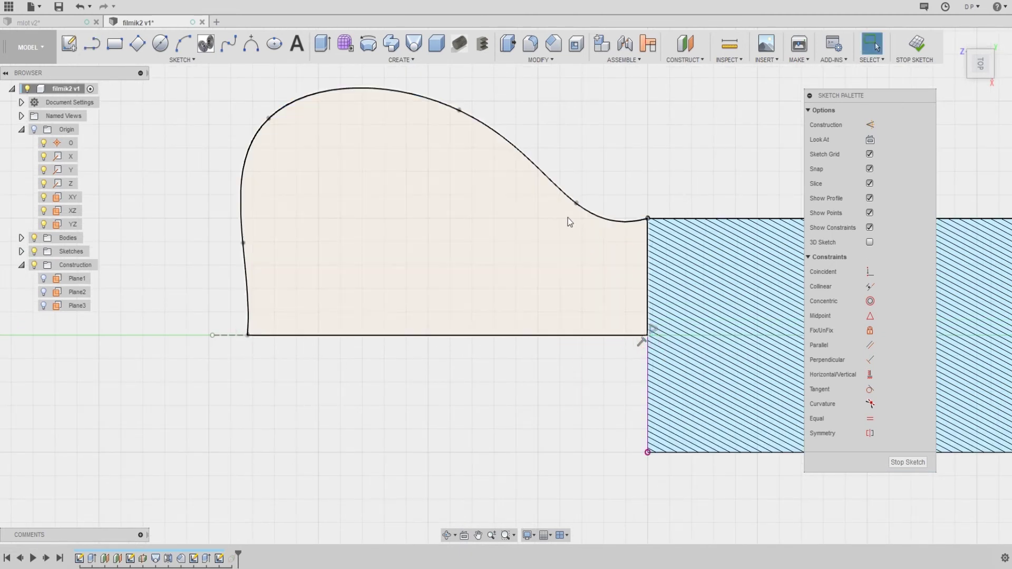
pyautogui.scroll(-2, 447, 180)
# Select the upper spline so its tangent handles show near the handle's end
pyautogui.click(318, 136)
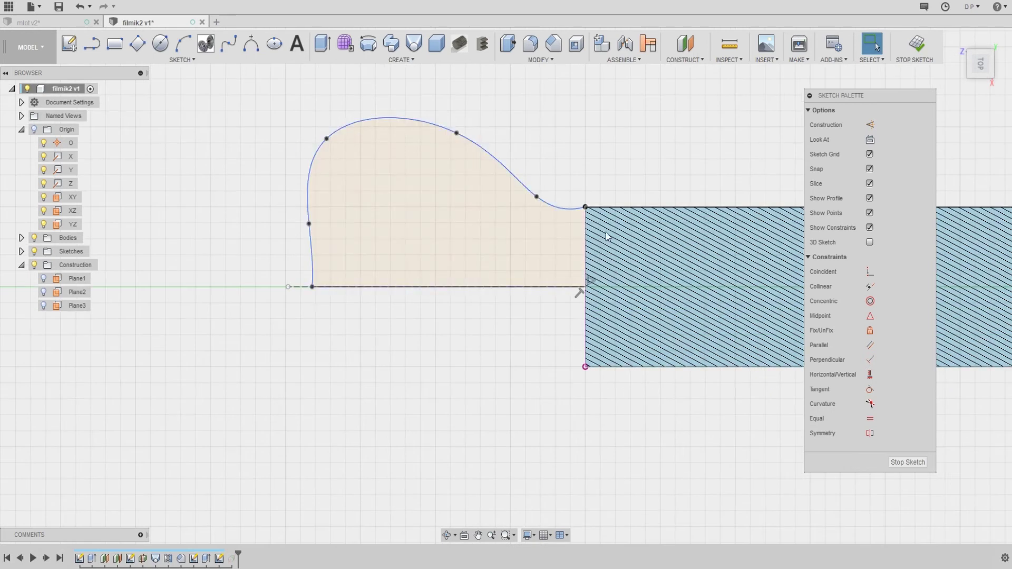
pyautogui.press('Escape')
pyautogui.scroll(2, 527, 199)
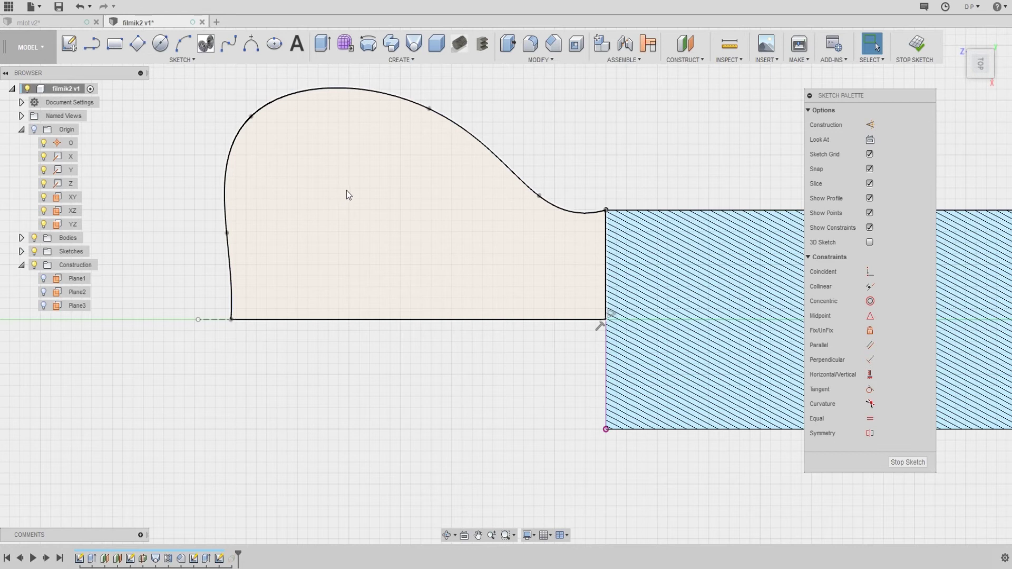
pyautogui.moveTo(346, 191); pyautogui.dragTo(324, 234, button='middle')
pyautogui.click(519, 243)
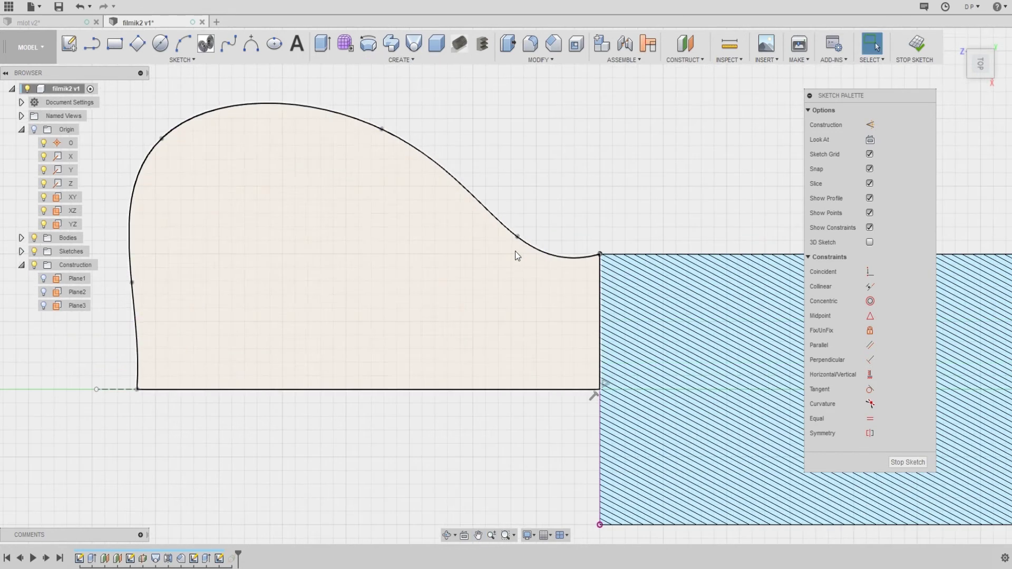
pyautogui.scroll(3, 585, 222)
pyautogui.scroll(1, 520, 237)
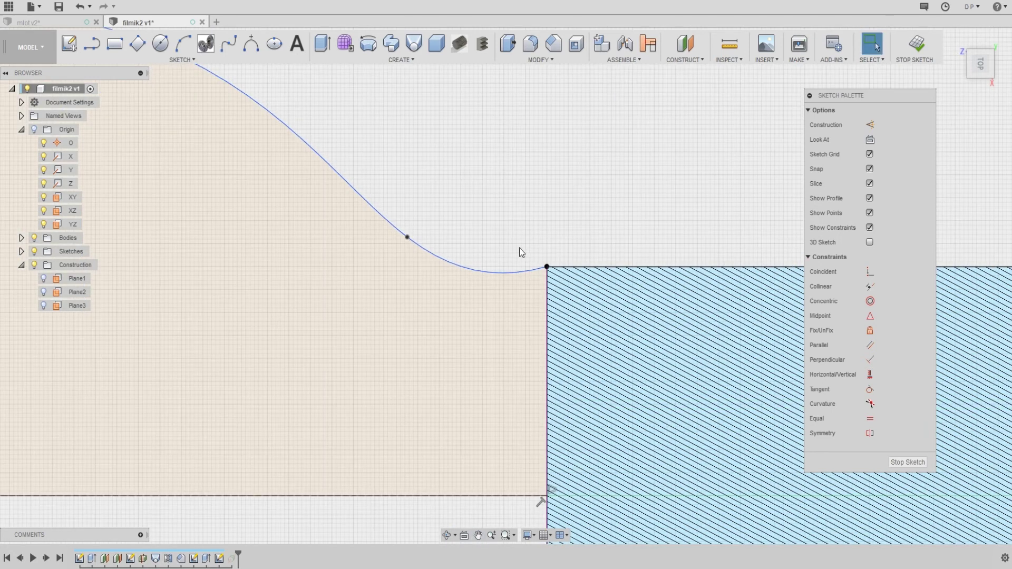
pyautogui.click(506, 273)
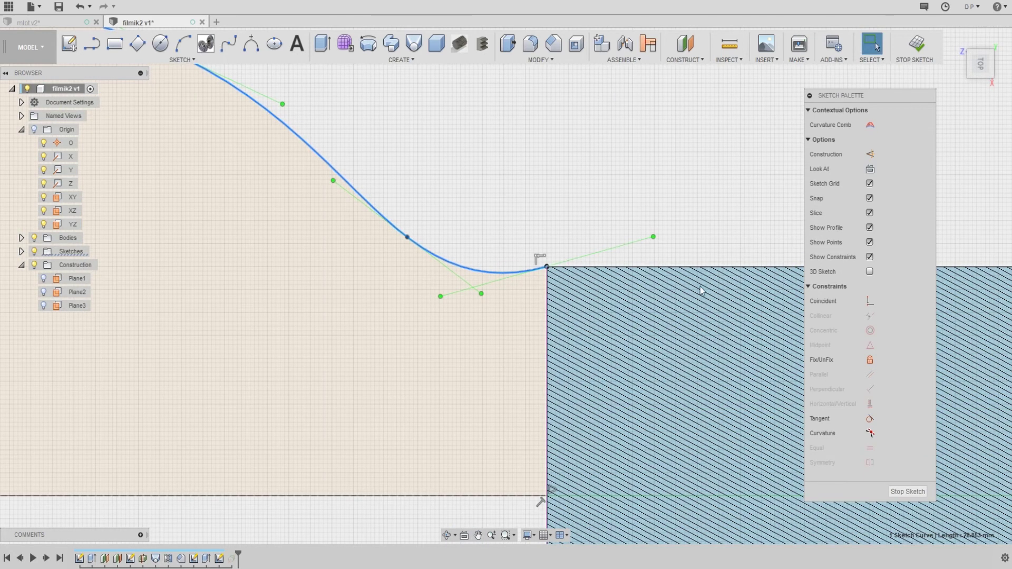
pyautogui.click(638, 247)
pyautogui.click(509, 273)
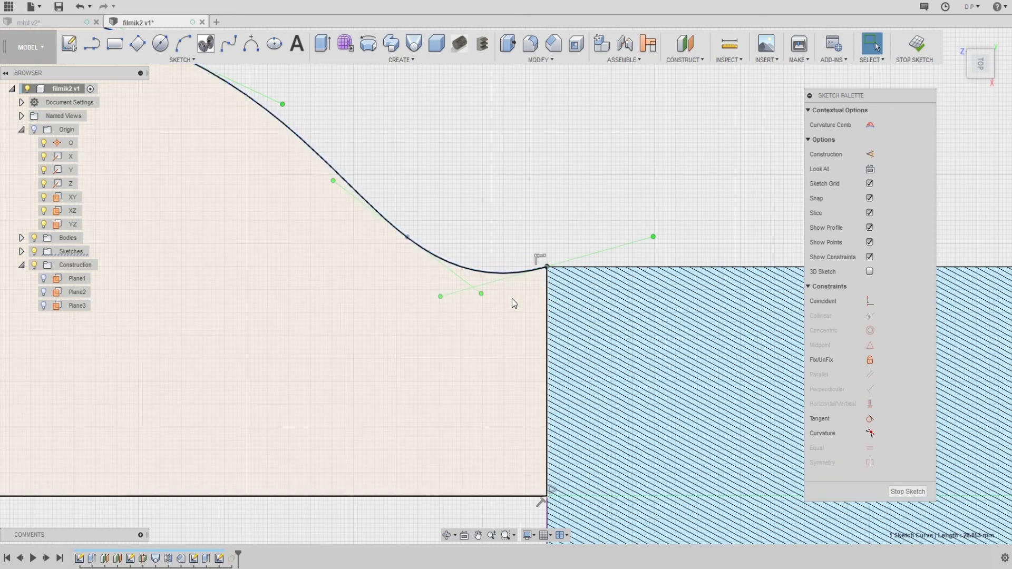
pyautogui.moveTo(436, 195); pyautogui.dragTo(353, 242, button='middle')
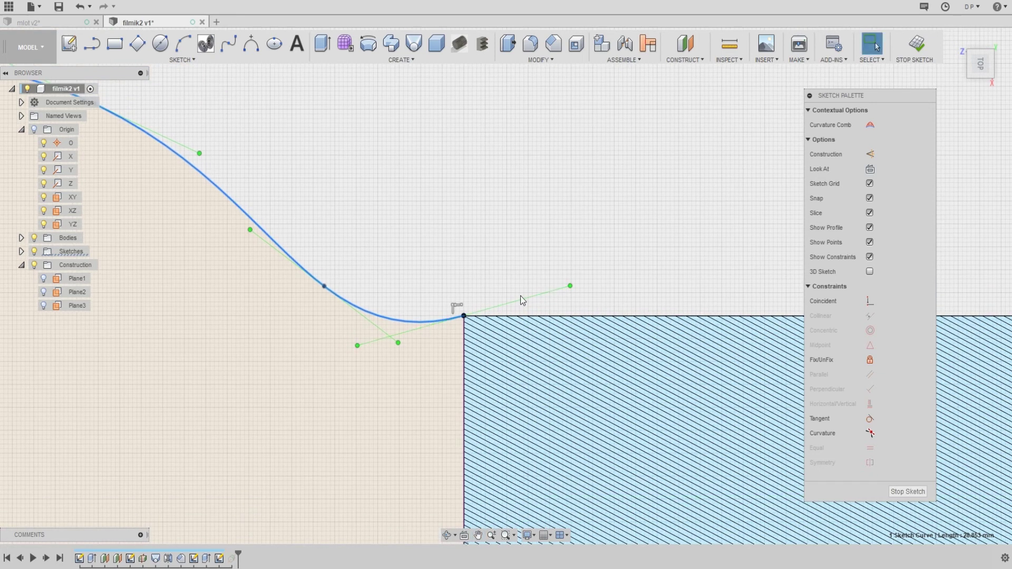
pyautogui.moveTo(539, 289); pyautogui.dragTo(568, 256, button='middle')
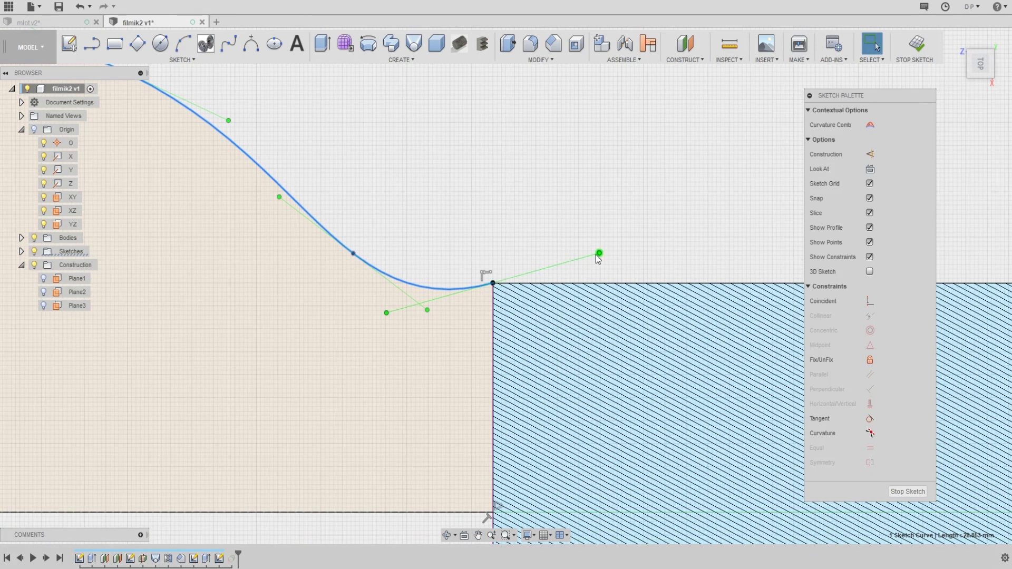
# Drag the spline's end tangent handle down to reshape the curve's end
pyautogui.moveTo(600, 256)
pyautogui.mouseDown()
pyautogui.moveTo(602, 284)
pyautogui.moveTo(578, 279)
pyautogui.mouseUp()
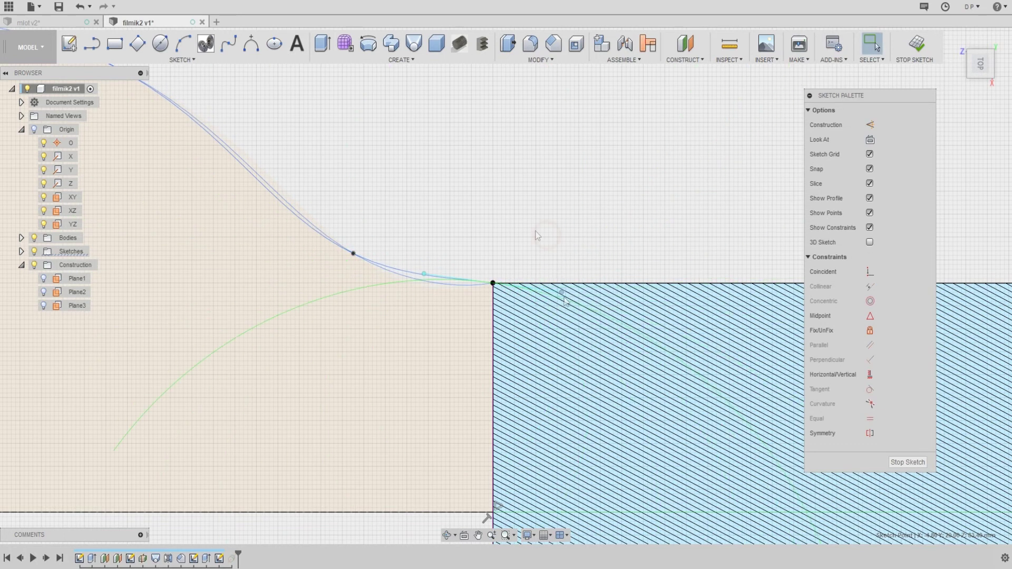
pyautogui.moveTo(578, 279); pyautogui.dragTo(516, 284)
pyautogui.click(510, 275)
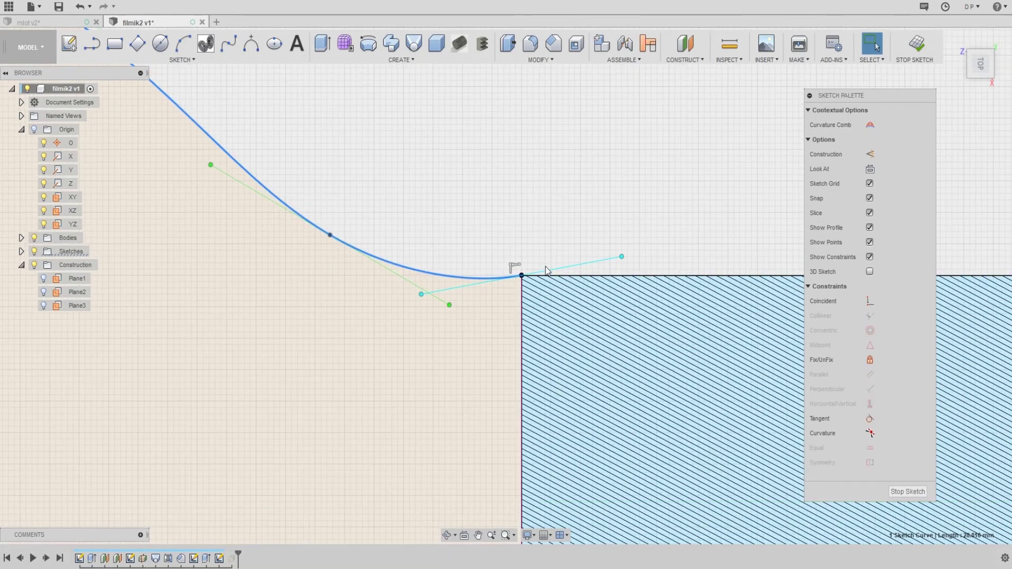
pyautogui.click(558, 250)
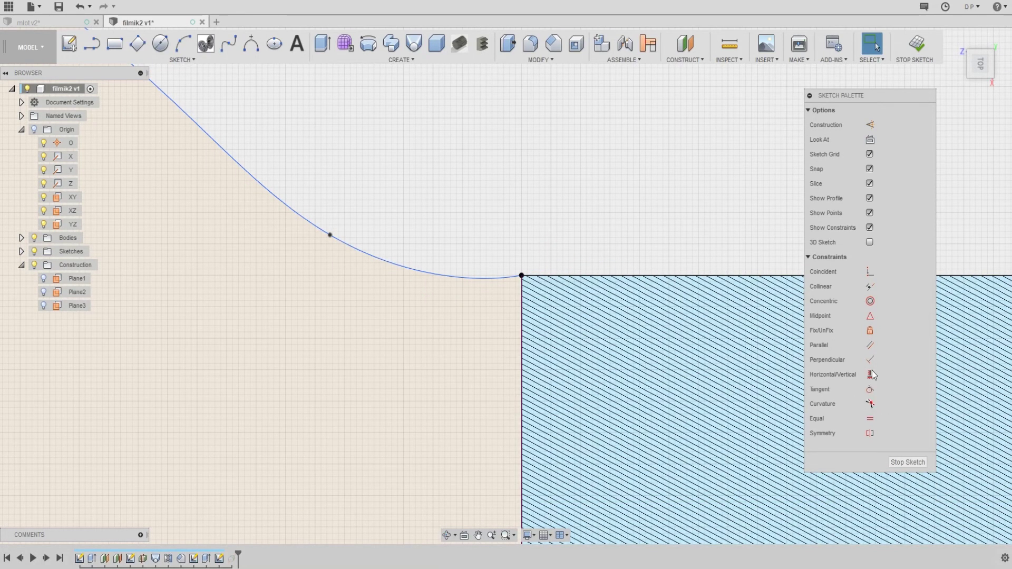
# Constrain the spline's end tangent handle collinear, then perpendicular to the vertical edge
pyautogui.click(870, 286)
pyautogui.click(572, 266)
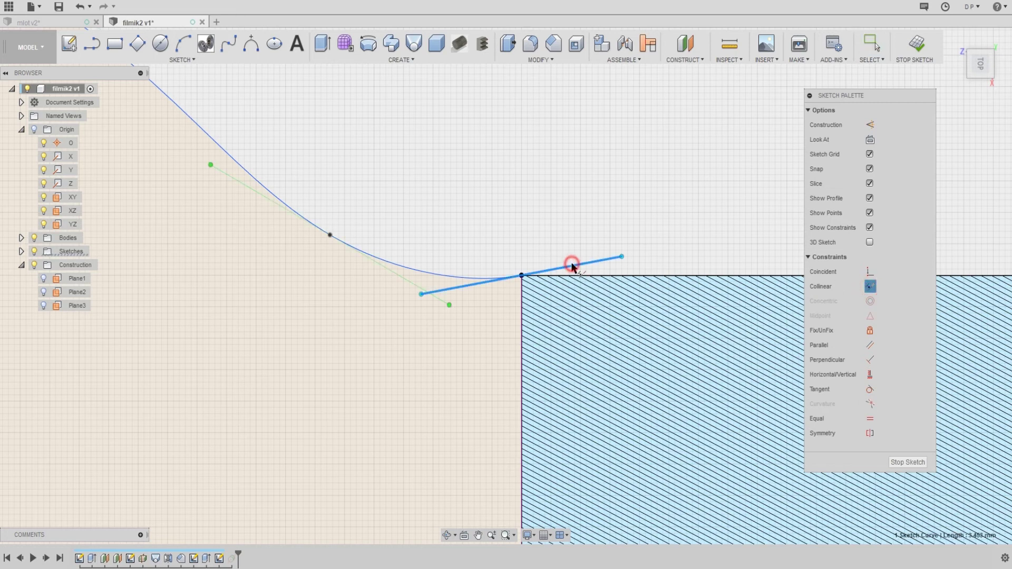
pyautogui.press('Escape')
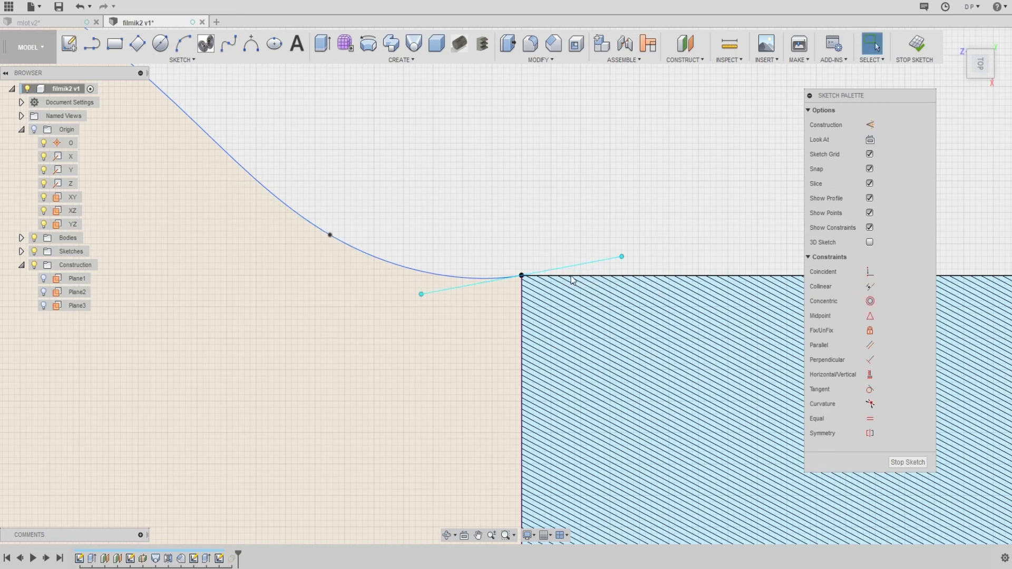
pyautogui.click(876, 360)
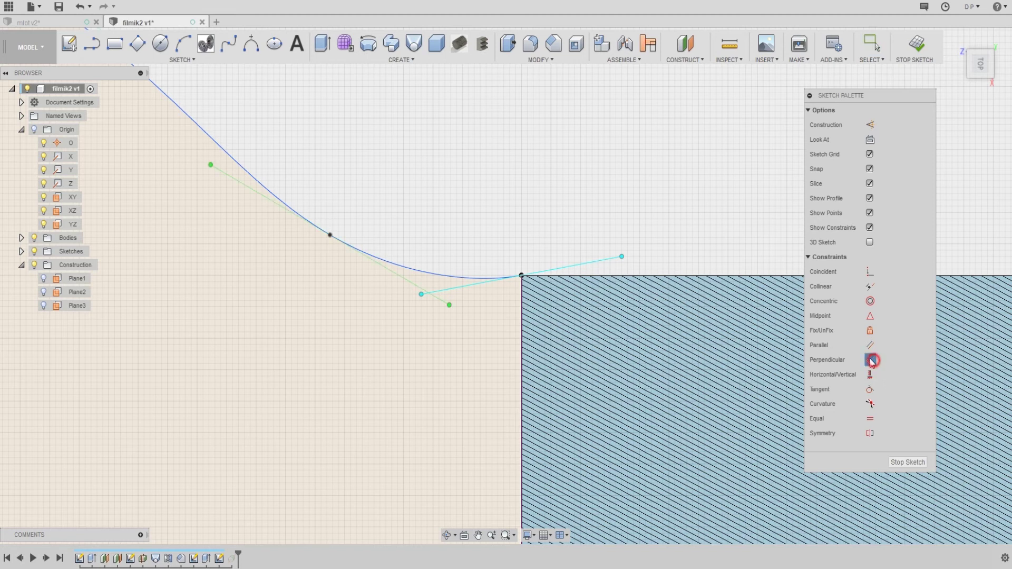
pyautogui.click(576, 264)
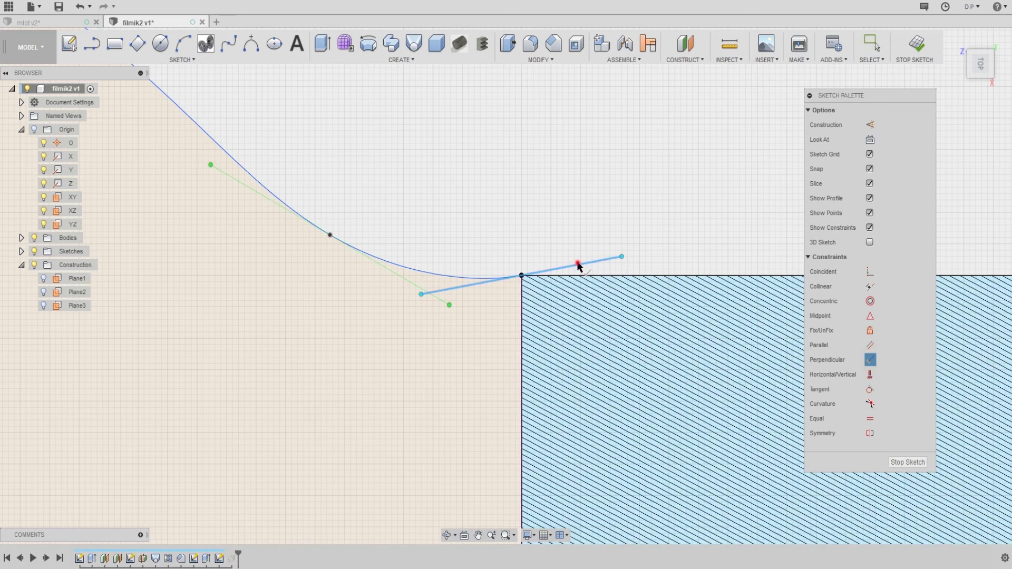
pyautogui.click(521, 301)
pyautogui.press('Escape')
# Zoom and pan to bring the whole knob spline and the handle's end edge into view
pyautogui.scroll(-2, 514, 212)
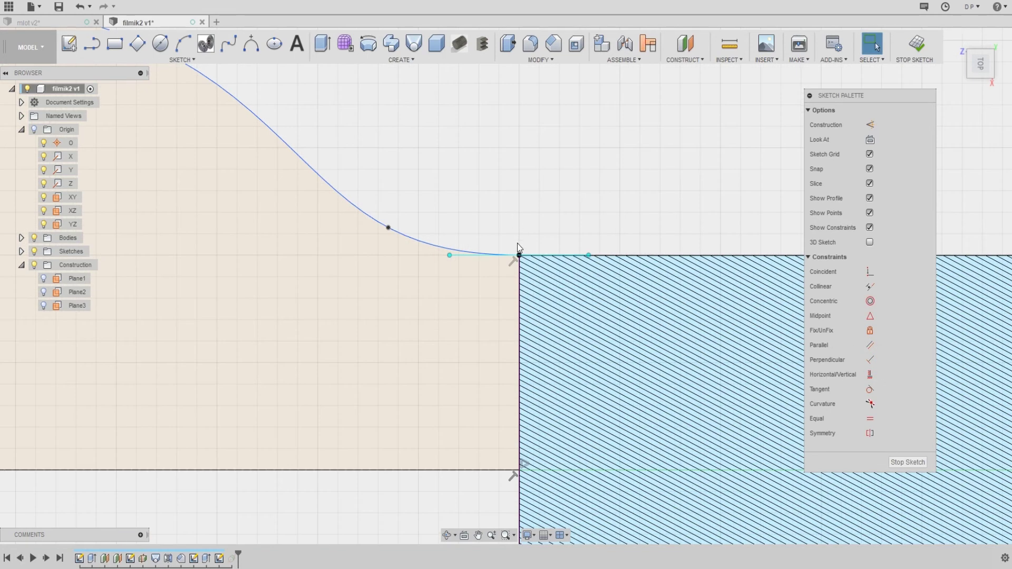
pyautogui.scroll(3, 498, 253)
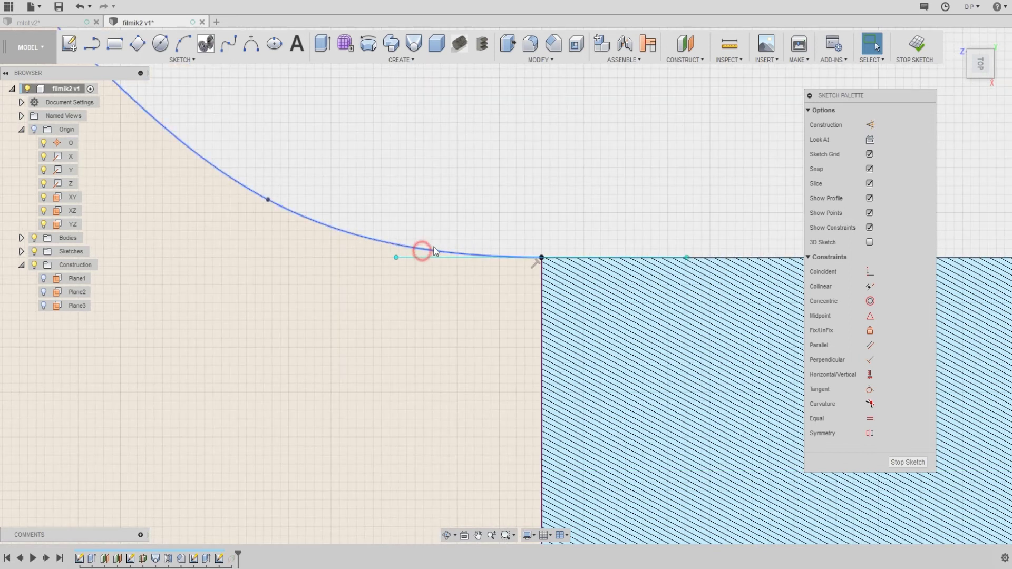
pyautogui.click(464, 233)
pyautogui.scroll(3, 507, 254)
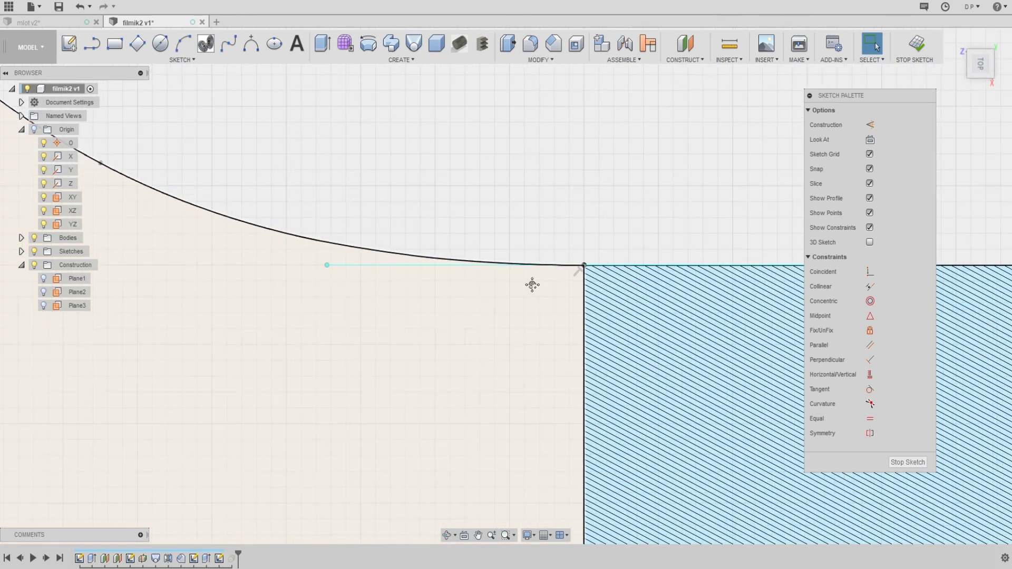
pyautogui.scroll(-2, 534, 285)
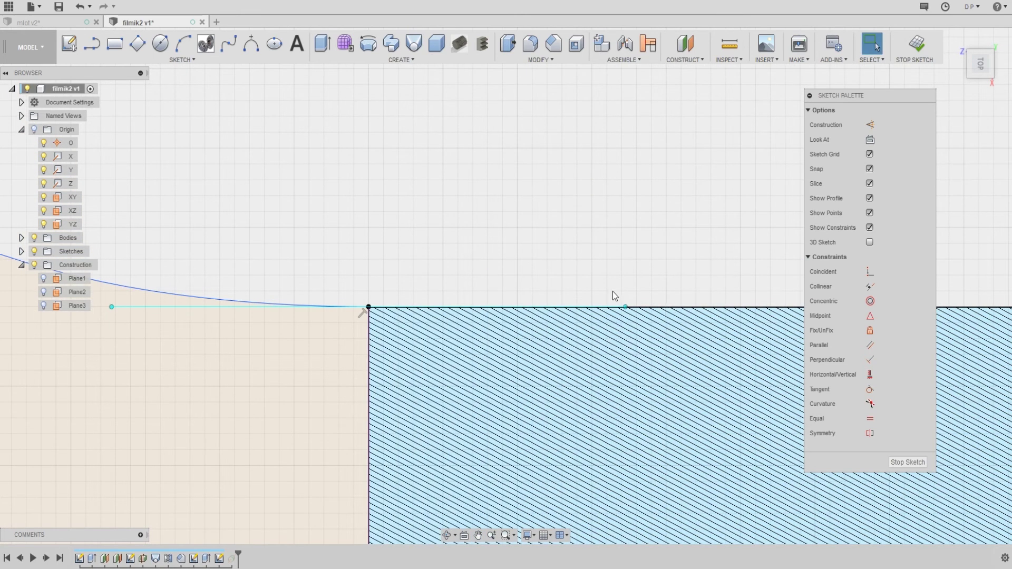
pyautogui.moveTo(612, 292); pyautogui.dragTo(668, 221, button='middle')
pyautogui.scroll(-1, 428, 236)
pyautogui.scroll(-1, 429, 237)
pyautogui.scroll(-1, 429, 237)
pyautogui.click(426, 278)
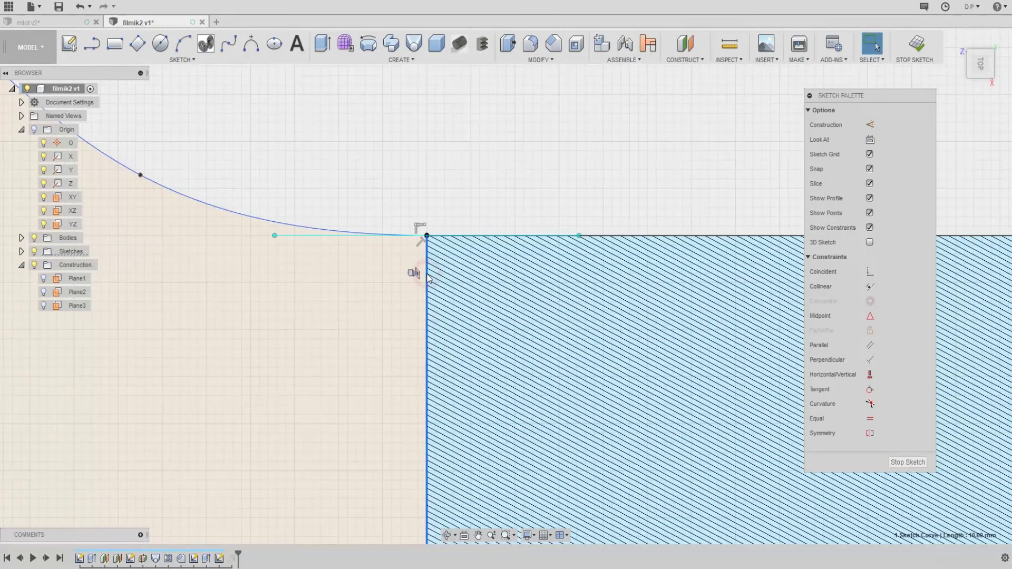
pyautogui.scroll(-4, 411, 158)
pyautogui.scroll(1, 390, 136)
pyautogui.moveTo(281, 90)
pyautogui.mouseDown(button='middle')
pyautogui.moveTo(511, 182)
pyautogui.moveTo(615, 188)
pyautogui.mouseUp(button='middle')
pyautogui.scroll(-1, 615, 189)
# Drag three spline fit points up and left to round the knob outline
pyautogui.moveTo(519, 167)
pyautogui.mouseDown()
pyautogui.moveTo(506, 150)
pyautogui.moveTo(481, 168)
pyautogui.moveTo(481, 188)
pyautogui.moveTo(481, 158)
pyautogui.mouseUp()
pyautogui.moveTo(349, 172)
pyautogui.mouseDown()
pyautogui.moveTo(380, 192)
pyautogui.moveTo(335, 198)
pyautogui.mouseUp()
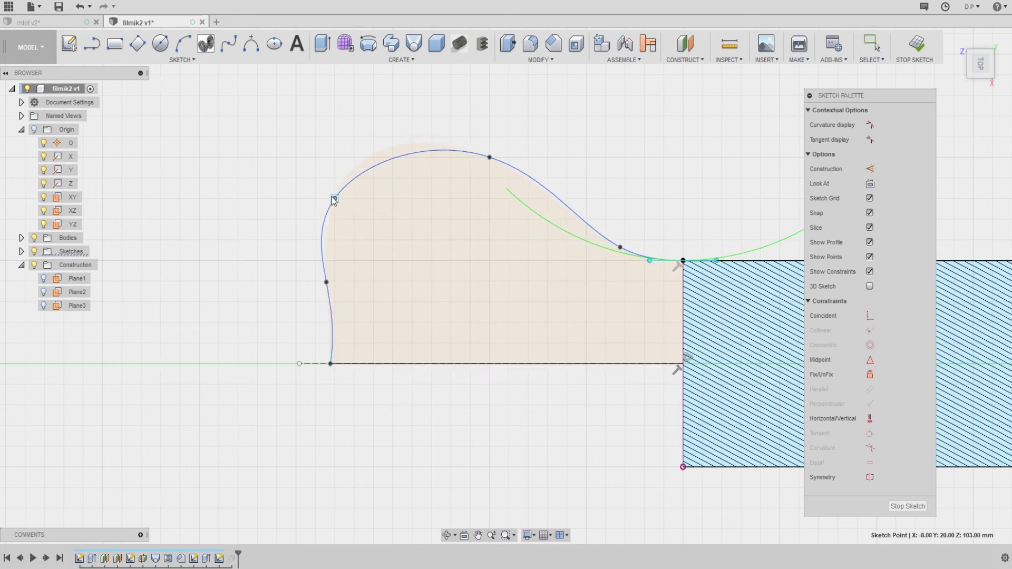
pyautogui.moveTo(470, 193); pyautogui.dragTo(442, 215)
pyautogui.press('Escape')
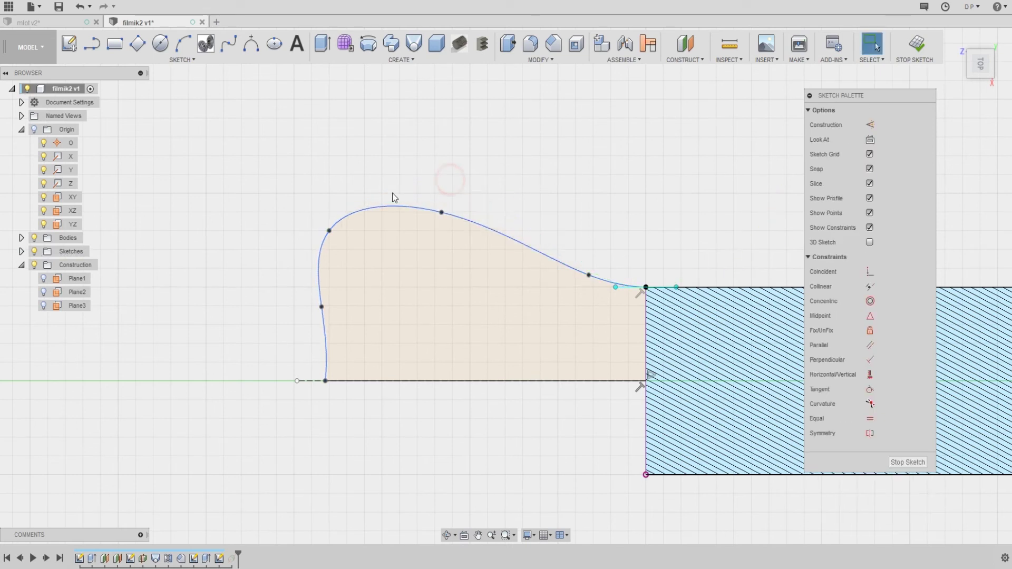
# Zoom in on the knob spline and inspect a fit point on its left side
pyautogui.scroll(-2, 392, 193)
pyautogui.scroll(1, 344, 255)
pyautogui.scroll(1, 393, 279)
pyautogui.scroll(2, 353, 271)
pyautogui.click(354, 266)
pyautogui.click(354, 267)
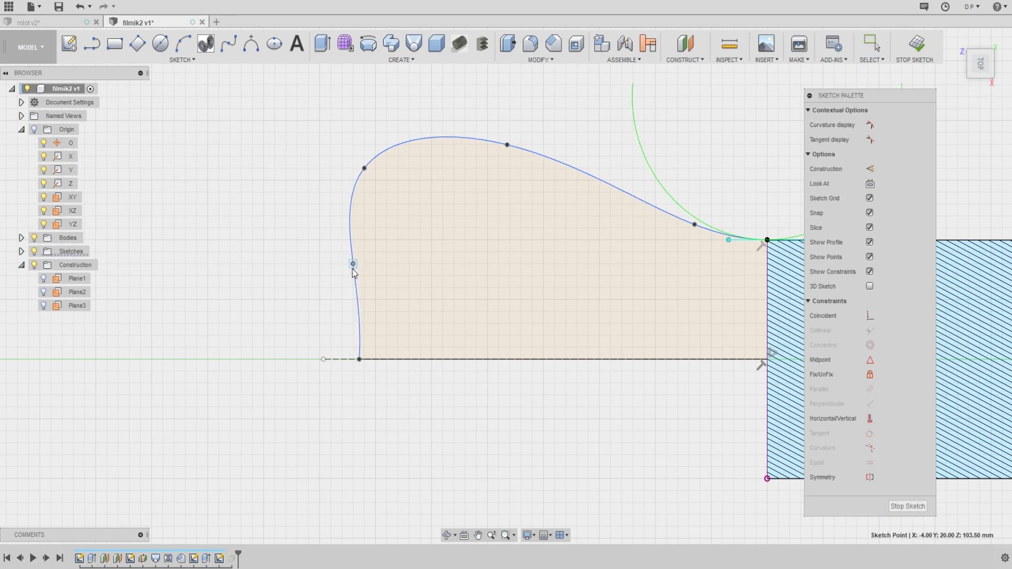
pyautogui.press('Escape')
# Make the spline's lower end tangent perpendicular to the axis line
pyautogui.scroll(4, 359, 359)
pyautogui.scroll(1, 357, 352)
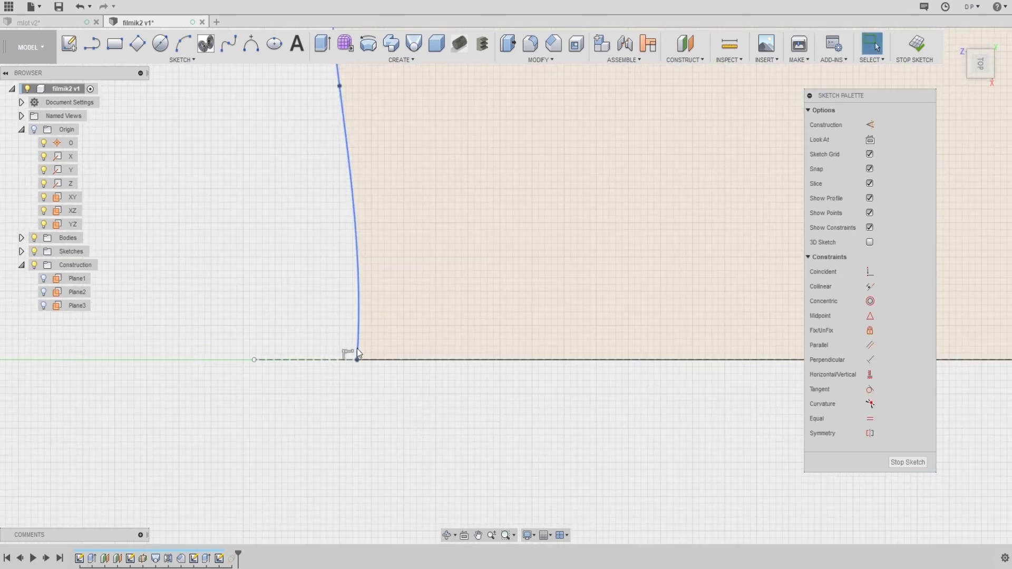
pyautogui.moveTo(358, 369); pyautogui.dragTo(379, 352, button='middle')
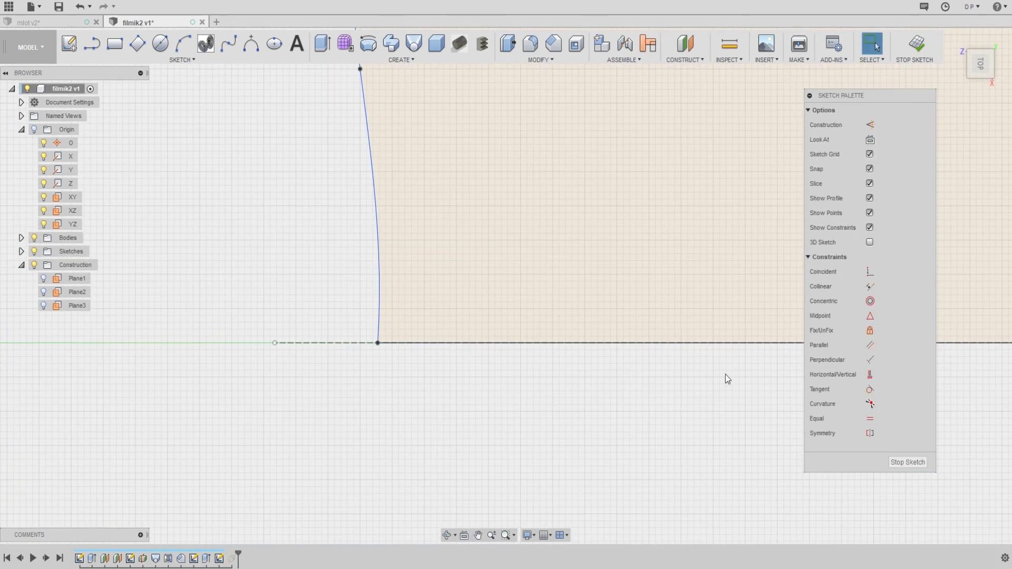
pyautogui.click(870, 358)
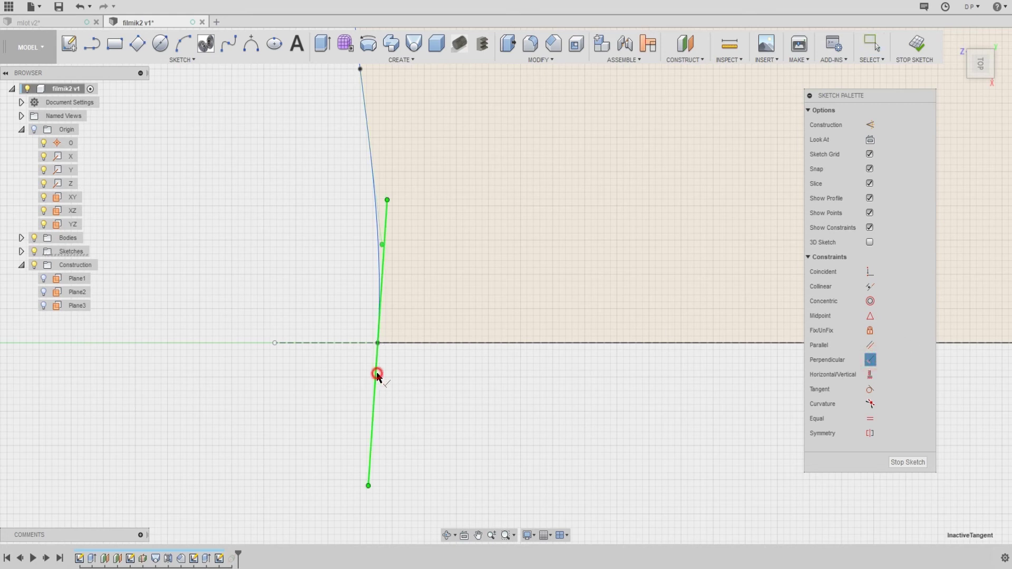
pyautogui.click(355, 346)
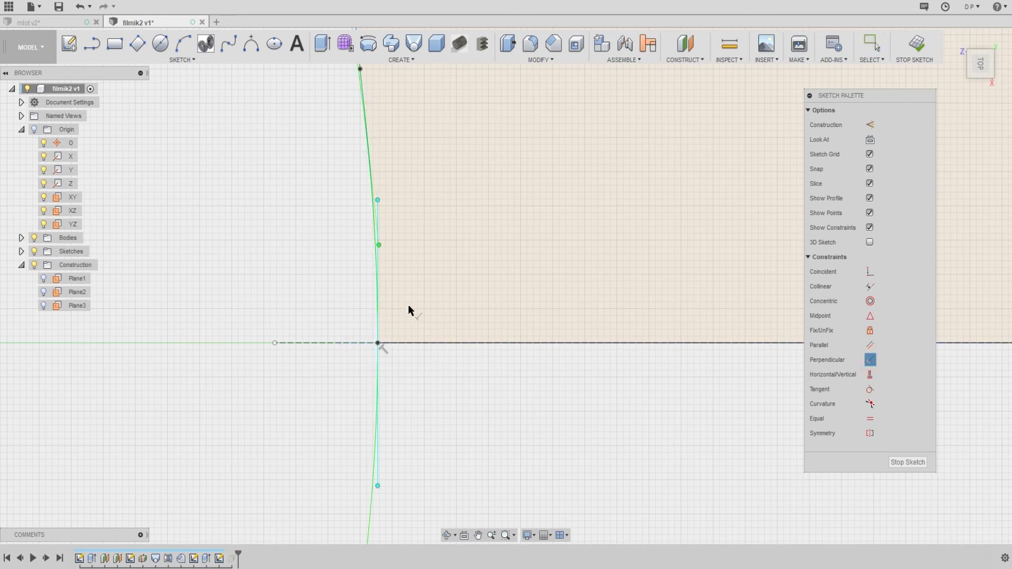
pyautogui.press('Escape')
# Zoom out and recentre the view on the whole knob profile
pyautogui.scroll(-3, 364, 303)
pyautogui.scroll(-2, 366, 302)
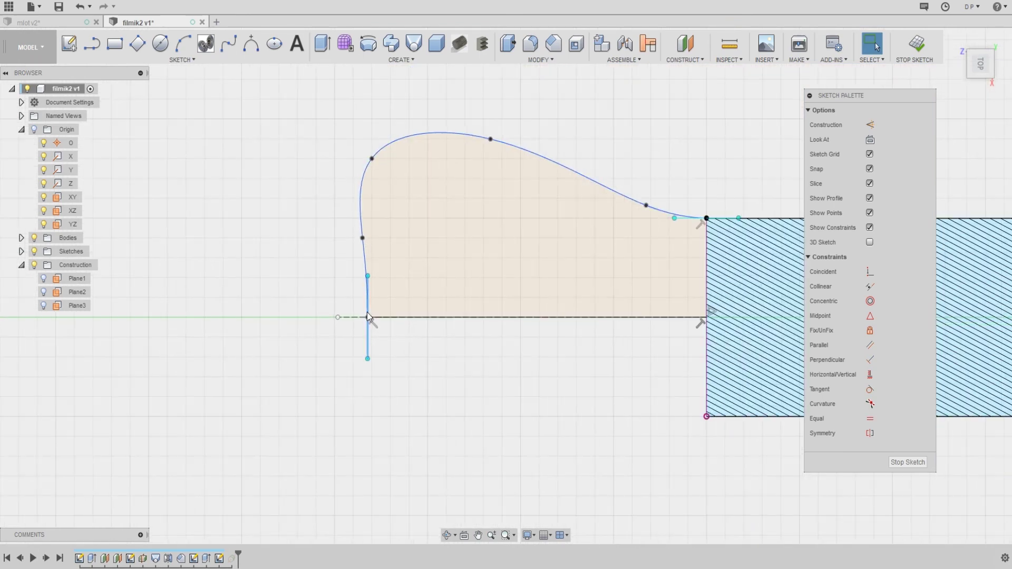
pyautogui.moveTo(348, 295); pyautogui.dragTo(399, 280, button='middle')
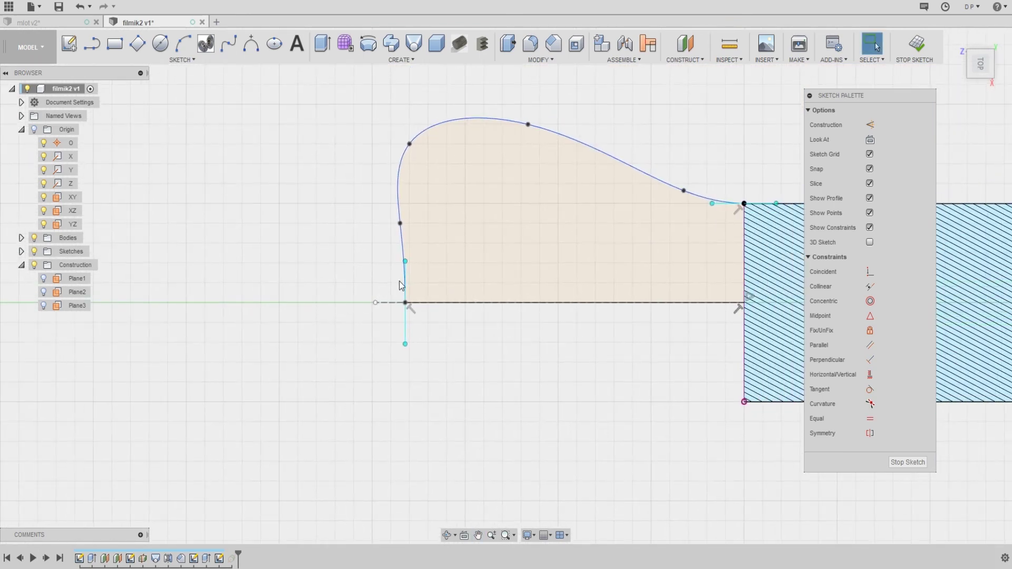
pyautogui.scroll(-2, 399, 280)
pyautogui.moveTo(501, 270); pyautogui.dragTo(452, 299, button='middle')
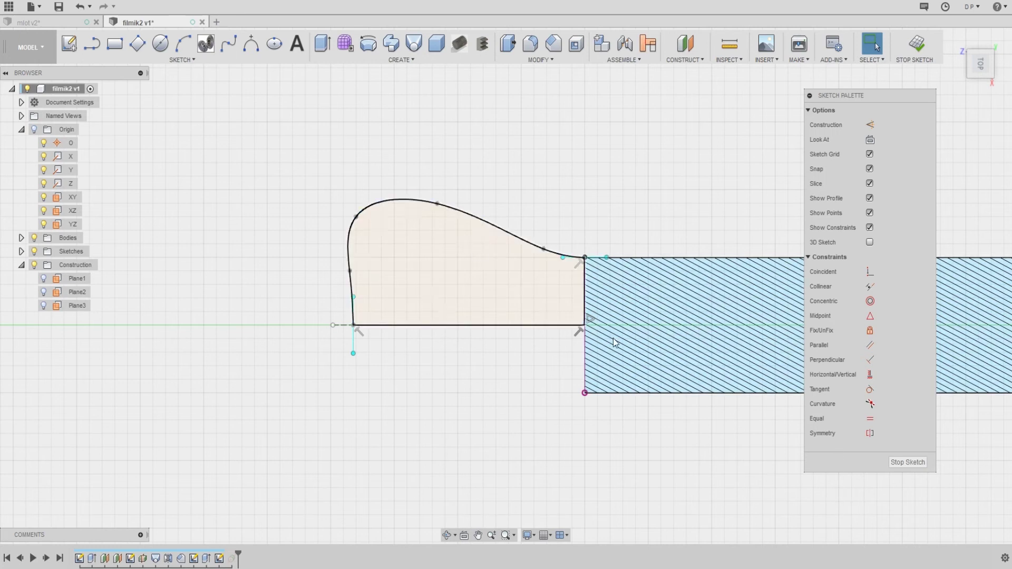
# Revolve the knob profile a full 360° around the axis line, joining it to the hammer
pyautogui.click(365, 48)
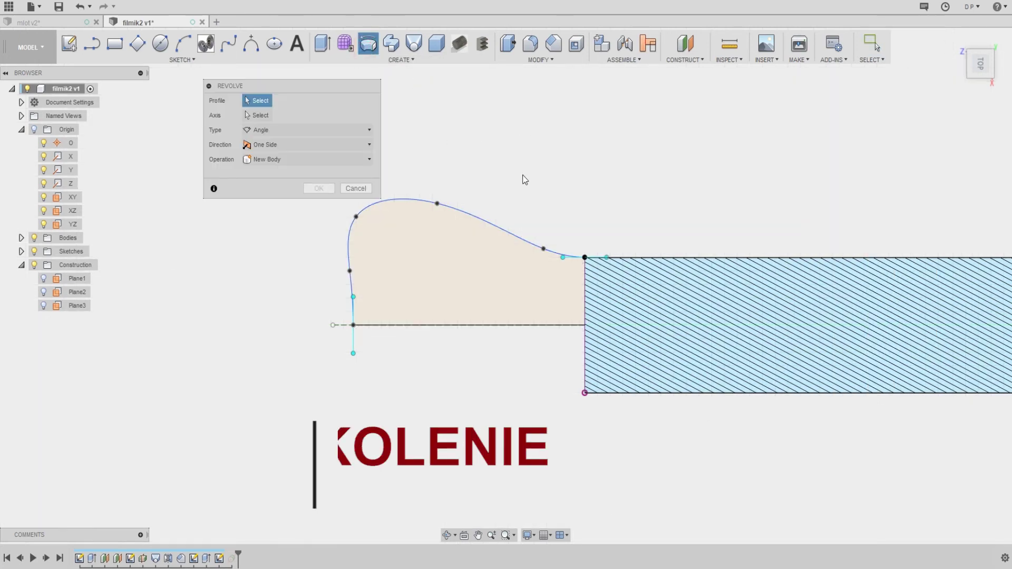
pyautogui.click(456, 251)
pyautogui.scroll(-1, 490, 179)
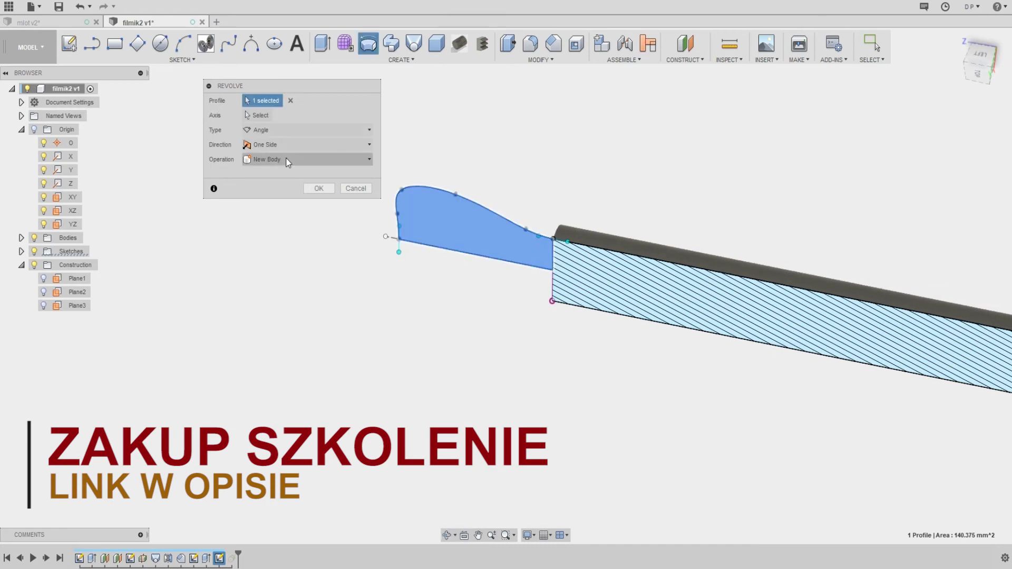
pyautogui.click(489, 262)
pyautogui.moveTo(583, 169)
pyautogui.keyDown('shift'); pyautogui.mouseDown(button='middle')
pyautogui.moveTo(573, 185)
pyautogui.moveTo(658, 150)
pyautogui.moveTo(675, 189)
pyautogui.moveTo(468, 171)
pyautogui.moveTo(453, 138)
pyautogui.moveTo(432, 266)
pyautogui.moveTo(389, 246)
pyautogui.moveTo(389, 228)
pyautogui.moveTo(377, 224)
pyautogui.mouseUp(button='middle'); pyautogui.keyUp('shift')
pyautogui.scroll(-1, 432, 265)
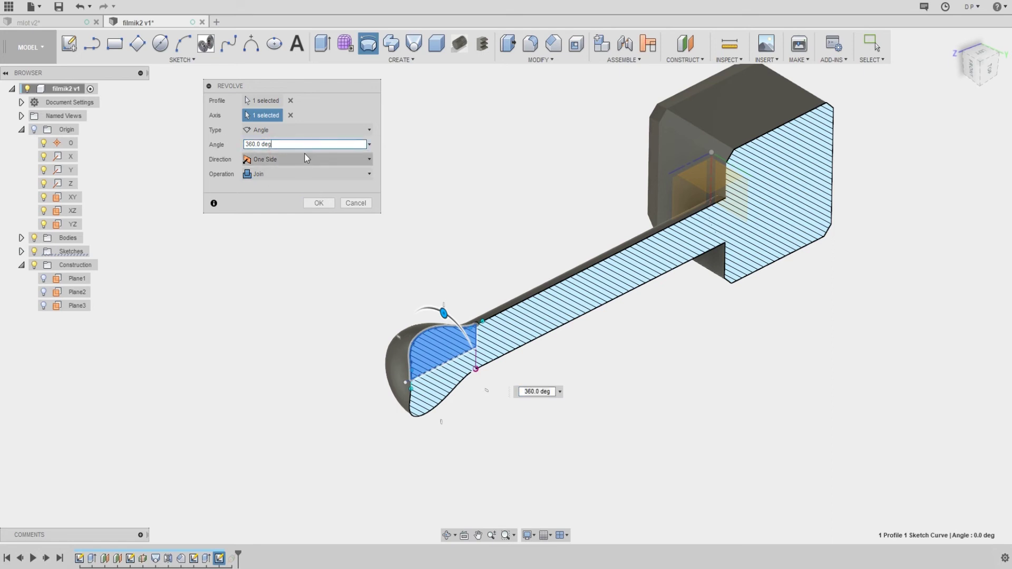
pyautogui.click(301, 129)
pyautogui.click(283, 171)
pyautogui.moveTo(415, 211)
pyautogui.keyDown('shift'); pyautogui.mouseDown(button='middle')
pyautogui.moveTo(448, 199)
pyautogui.moveTo(372, 193)
pyautogui.mouseUp(button='middle'); pyautogui.keyUp('shift')
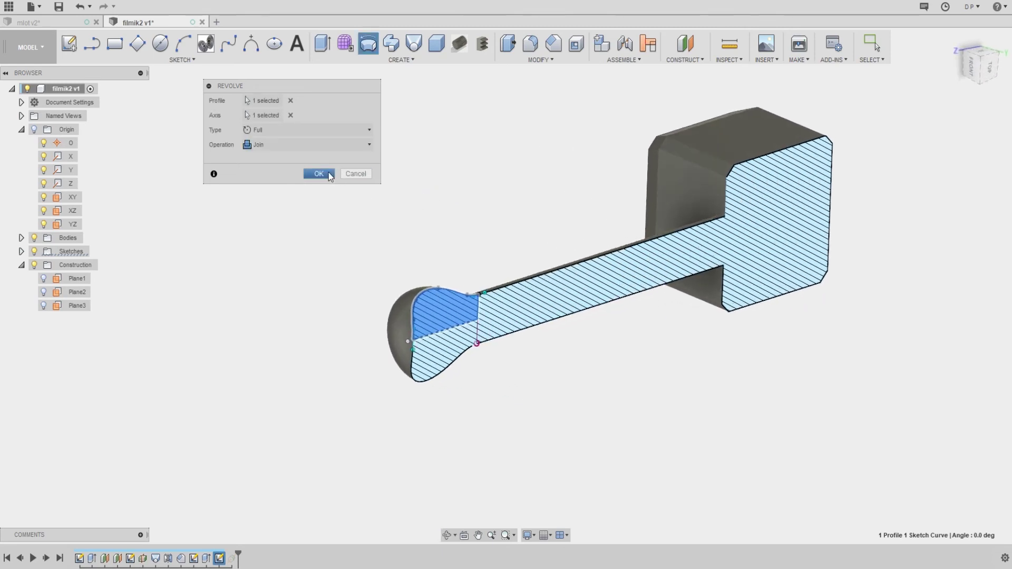
pyautogui.click(328, 173)
pyautogui.moveTo(334, 175)
pyautogui.keyDown('shift'); pyautogui.mouseDown(button='middle')
pyautogui.moveTo(450, 214)
pyautogui.moveTo(443, 221)
pyautogui.moveTo(763, 233)
pyautogui.moveTo(734, 197)
pyautogui.mouseUp(button='middle'); pyautogui.keyUp('shift')
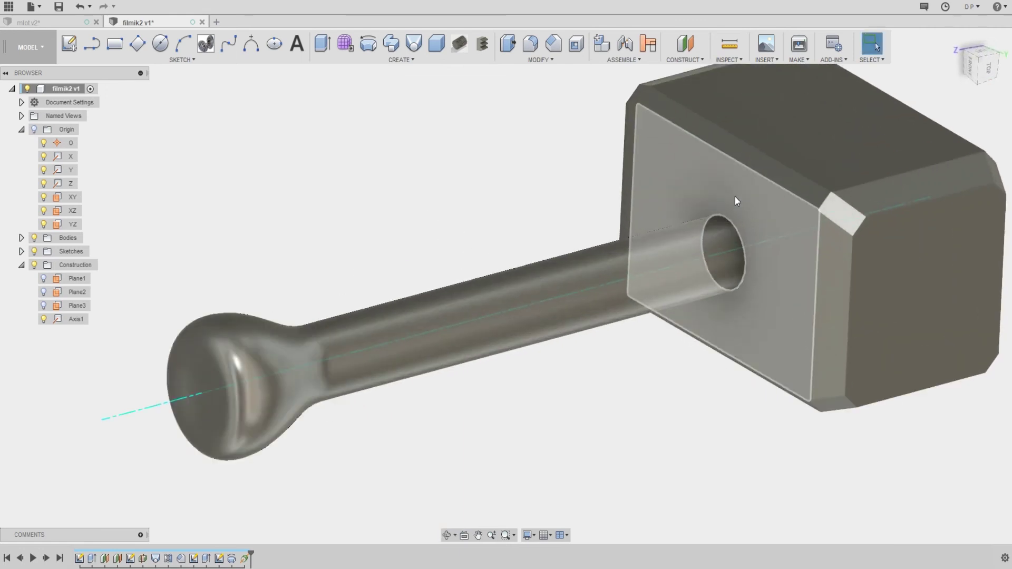
pyautogui.scroll(5, 736, 198)
pyautogui.scroll(-4, 434, 172)
pyautogui.moveTo(434, 173)
pyautogui.keyDown('shift'); pyautogui.mouseDown(button='middle')
pyautogui.moveTo(506, 153)
pyautogui.moveTo(275, 248)
pyautogui.moveTo(369, 240)
pyautogui.mouseUp(button='middle'); pyautogui.keyUp('shift')
pyautogui.scroll(3, 287, 274)
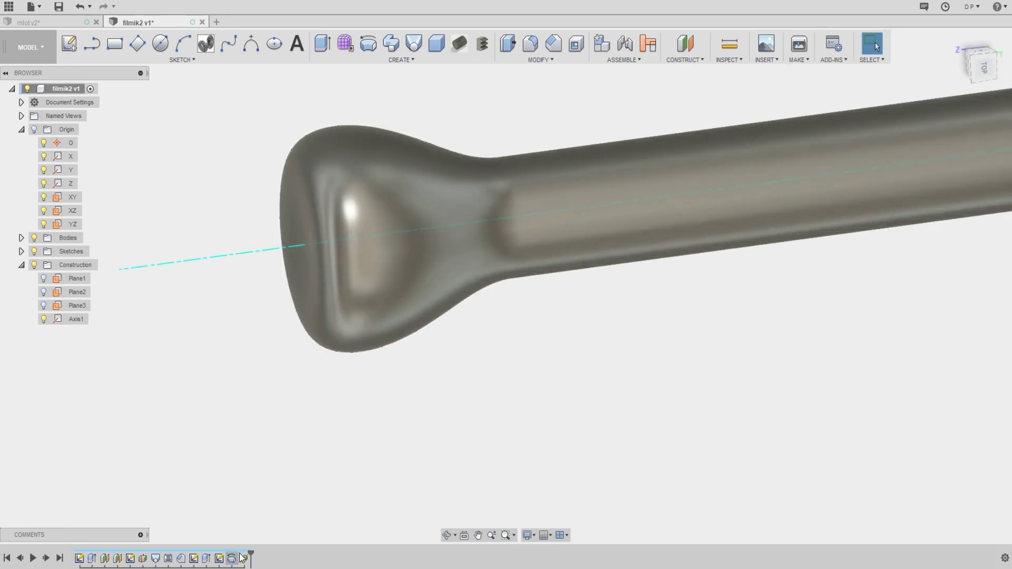
pyautogui.moveTo(239, 501); pyautogui.dragTo(280, 474, button='middle')
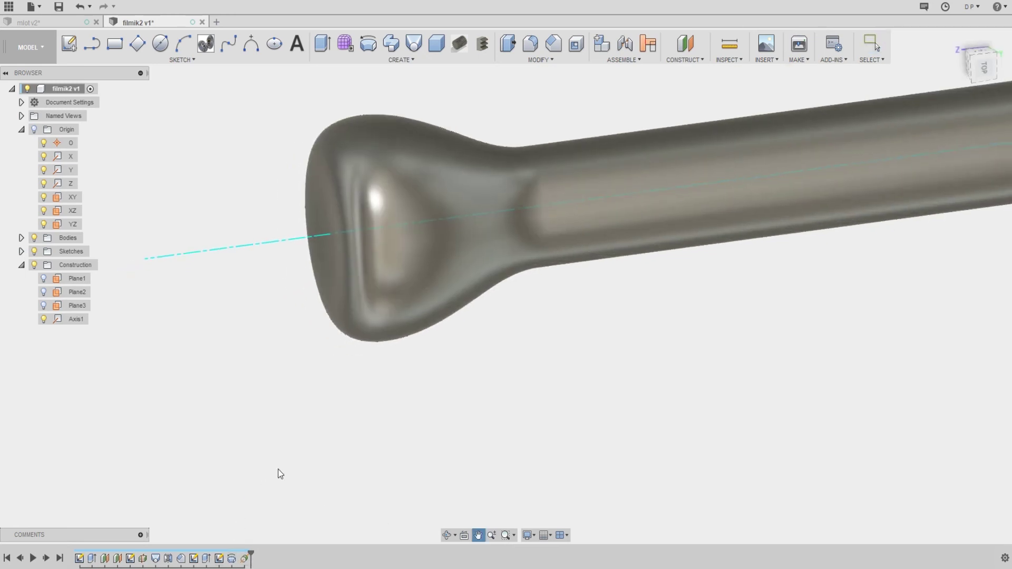
# Reopen Sketch4 and drag two spline points to flare the handle end into a knob
pyautogui.rightClick(217, 559)
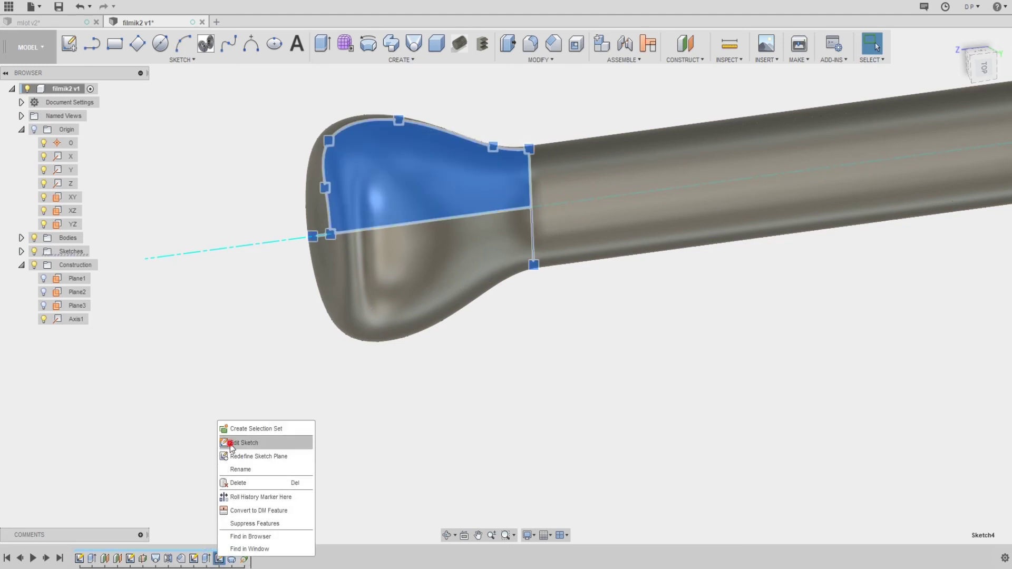
pyautogui.click(232, 441)
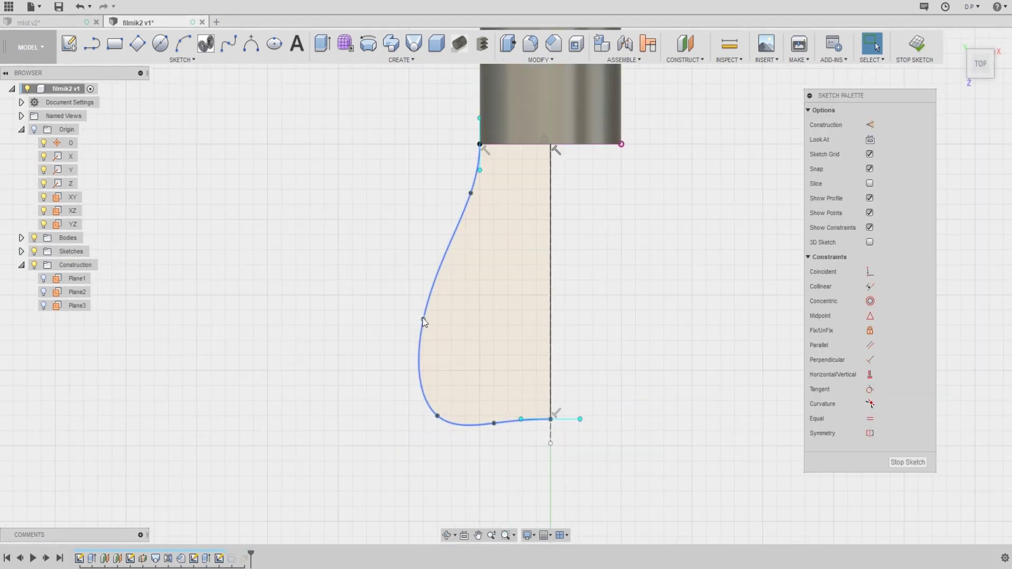
pyautogui.moveTo(423, 319)
pyautogui.mouseDown()
pyautogui.moveTo(466, 311)
pyautogui.moveTo(395, 316)
pyautogui.moveTo(485, 325)
pyautogui.mouseUp()
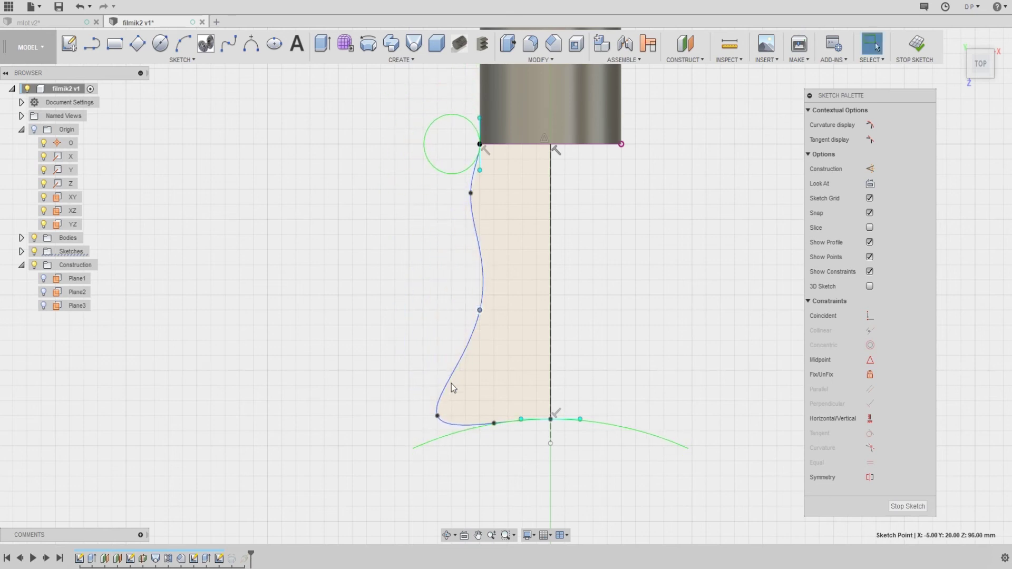
pyautogui.moveTo(437, 416); pyautogui.dragTo(444, 392)
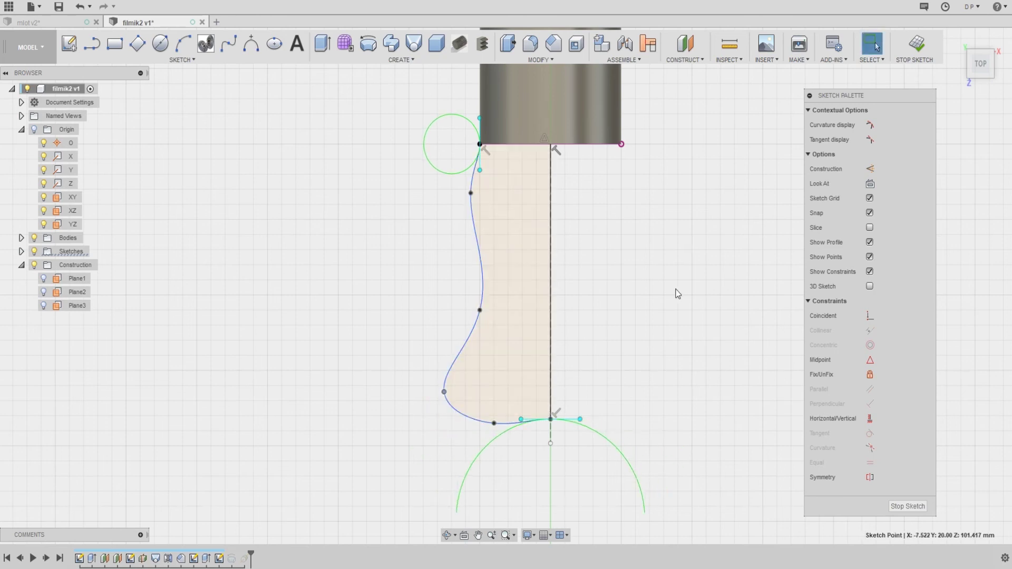
pyautogui.click(913, 49)
# Orbit the hammer to inspect the reshaped handle end
pyautogui.moveTo(646, 226)
pyautogui.keyDown('shift'); pyautogui.mouseDown(button='middle')
pyautogui.moveTo(561, 284)
pyautogui.moveTo(609, 255)
pyautogui.moveTo(659, 253)
pyautogui.moveTo(644, 241)
pyautogui.moveTo(417, 317)
pyautogui.mouseUp(button='middle'); pyautogui.keyUp('shift')
pyautogui.scroll(-5, 417, 317)
pyautogui.moveTo(425, 248)
pyautogui.keyDown('shift'); pyautogui.mouseDown(button='middle')
pyautogui.moveTo(472, 233)
pyautogui.moveTo(486, 289)
pyautogui.mouseUp(button='middle'); pyautogui.keyUp('shift')
pyautogui.scroll(5, 399, 336)
pyautogui.scroll(2, 400, 337)
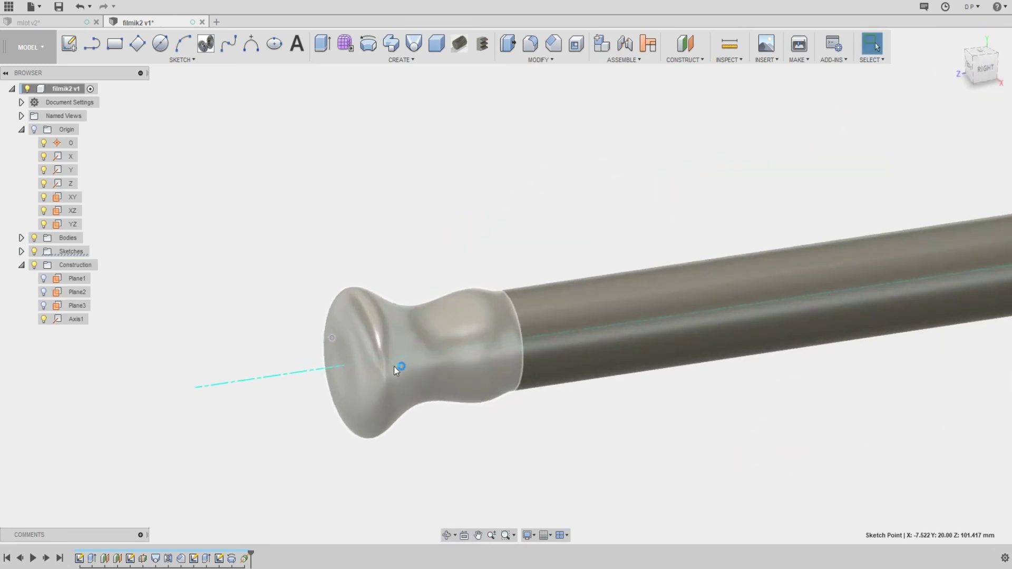
# Fillet the circular edge where the handle meets the head with a 2 mm radius
pyautogui.scroll(-3, 331, 355)
pyautogui.moveTo(329, 311)
pyautogui.mouseDown(button='middle')
pyautogui.moveTo(246, 297)
pyautogui.moveTo(330, 258)
pyautogui.moveTo(381, 250)
pyautogui.moveTo(387, 293)
pyautogui.mouseUp(button='middle')
pyautogui.scroll(3, 456, 282)
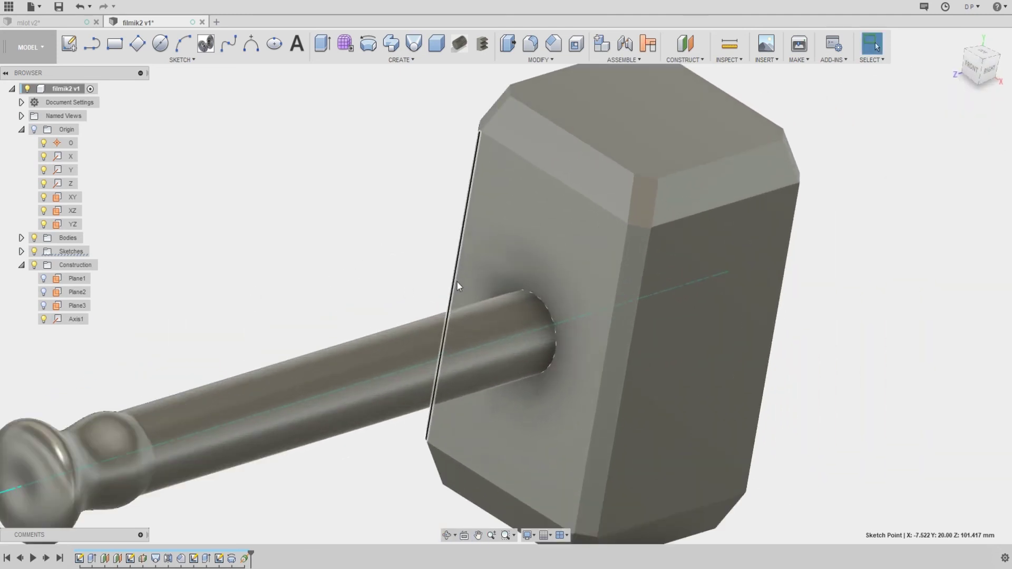
pyautogui.press('f')
pyautogui.press('Escape')
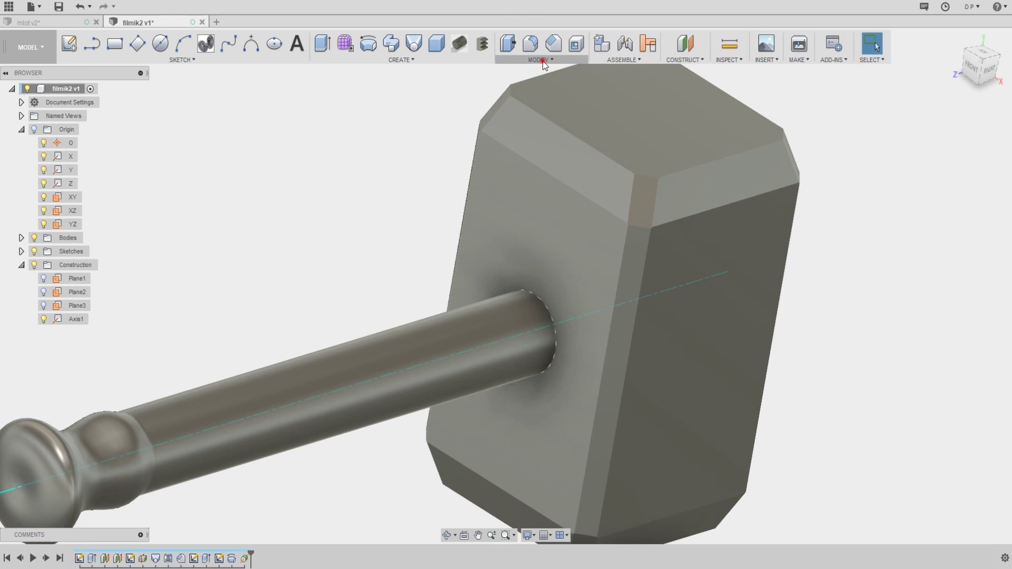
pyautogui.click(543, 61)
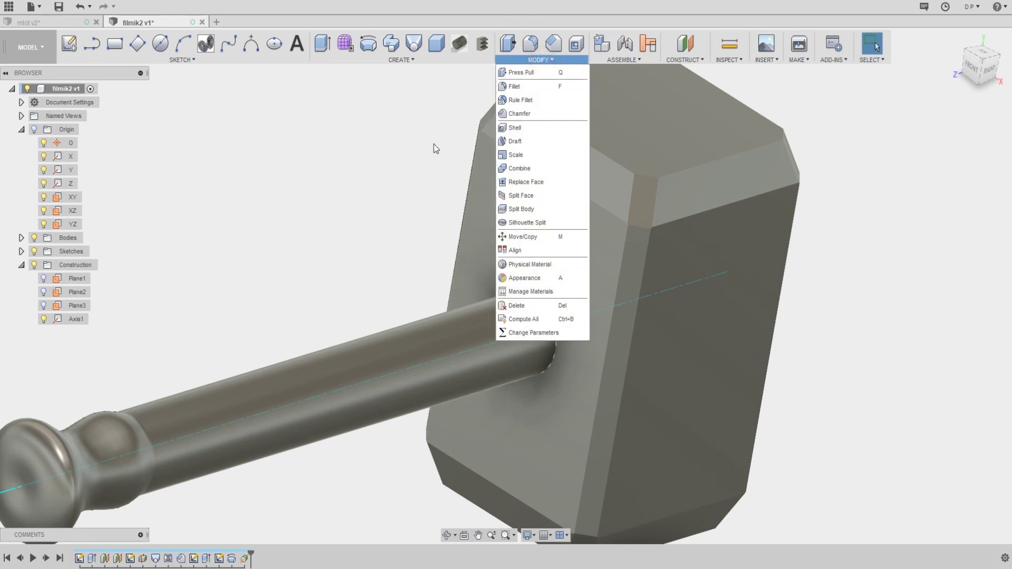
pyautogui.click(521, 87)
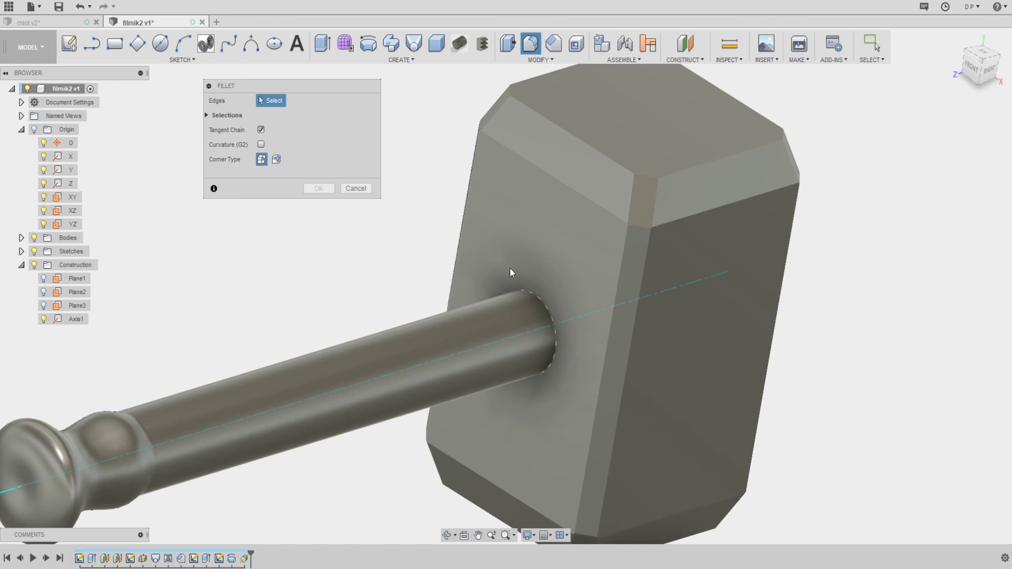
pyautogui.click(527, 289)
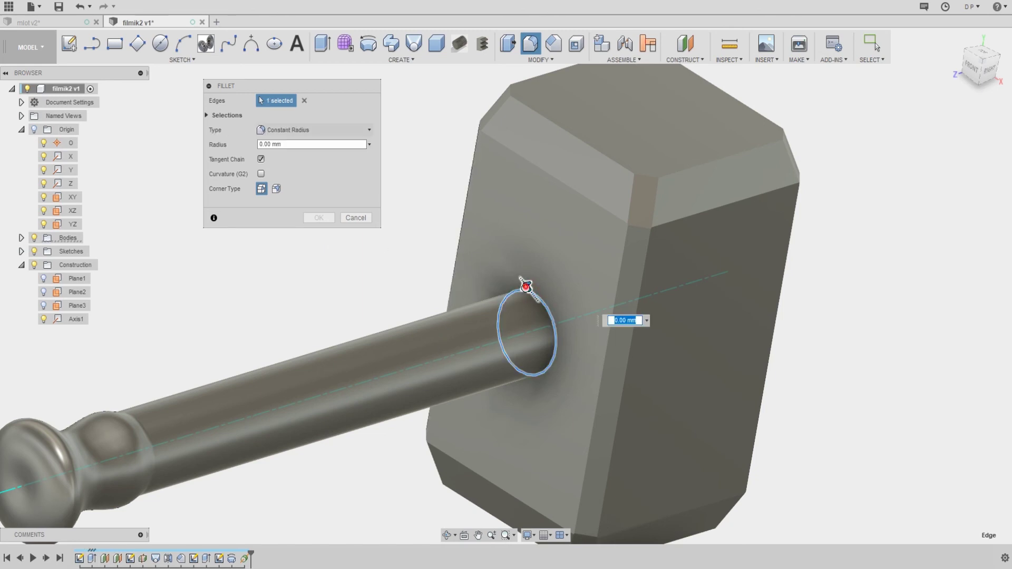
pyautogui.moveTo(526, 286); pyautogui.dragTo(522, 283)
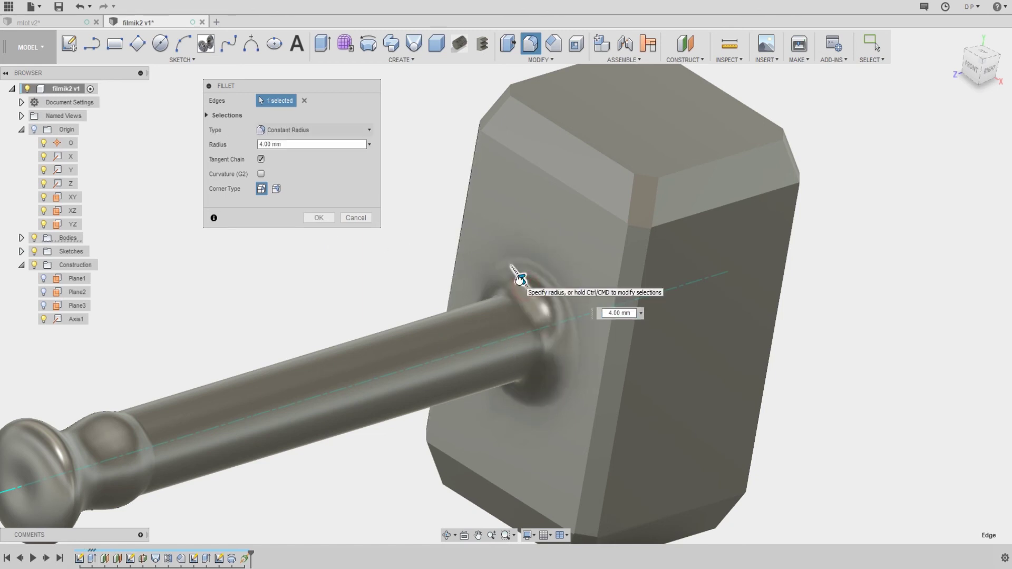
pyautogui.click(331, 222)
# Orbit and zoom around the hammer to inspect the fillet and the chamfered head
pyautogui.scroll(-3, 369, 232)
pyautogui.keyDown('shift'); pyautogui.moveTo(388, 221); pyautogui.dragTo(320, 181, button='middle'); pyautogui.keyUp('shift')
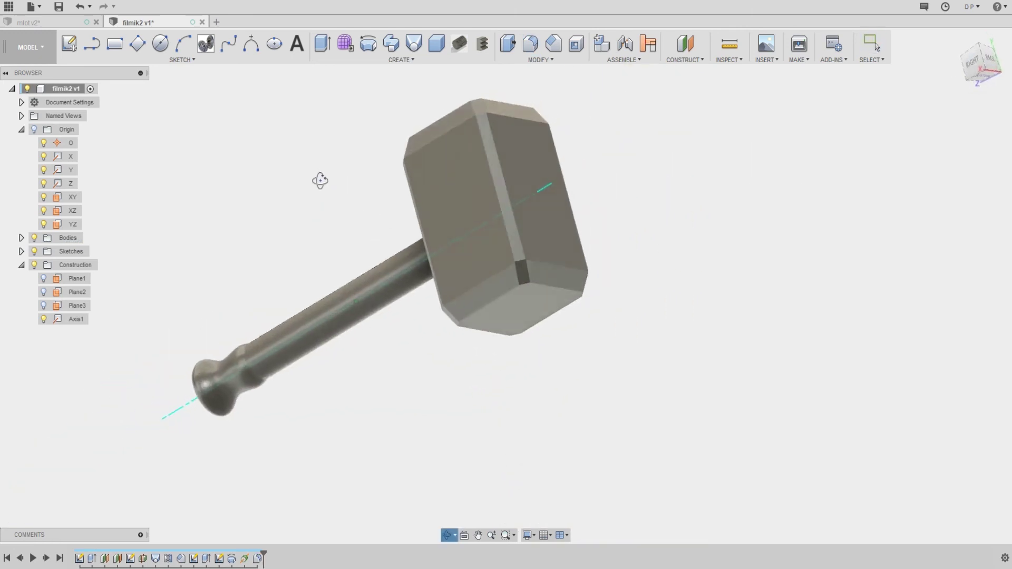
pyautogui.scroll(-2, 355, 231)
pyautogui.moveTo(328, 226)
pyautogui.keyDown('shift'); pyautogui.mouseDown(button='middle')
pyautogui.moveTo(388, 228)
pyautogui.moveTo(331, 251)
pyautogui.mouseUp(button='middle'); pyautogui.keyUp('shift')
pyautogui.scroll(1, 517, 284)
pyautogui.scroll(2, 624, 228)
pyautogui.scroll(1, 566, 247)
pyautogui.scroll(1, 444, 242)
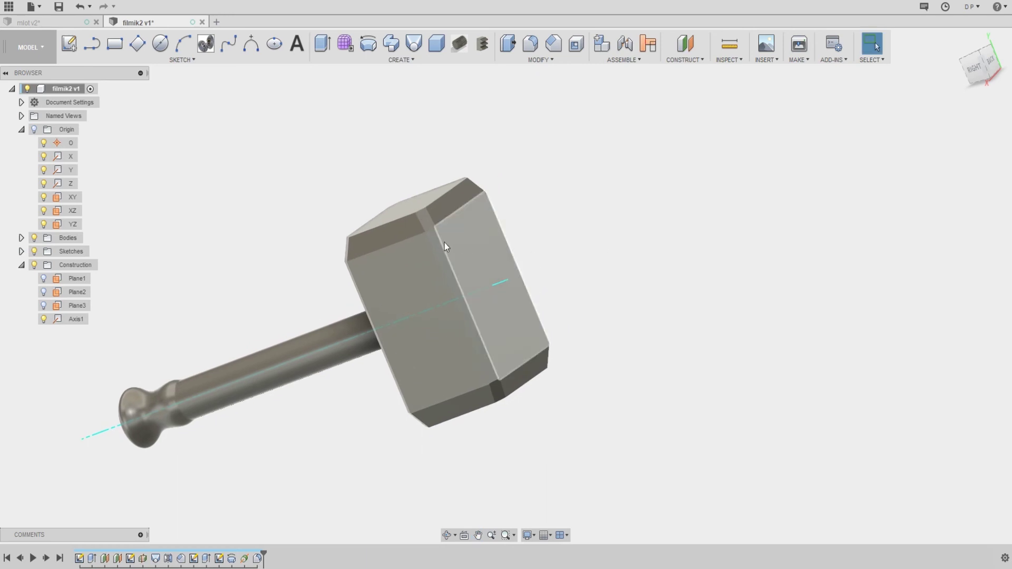
pyautogui.keyDown('shift'); pyautogui.moveTo(213, 275); pyautogui.dragTo(293, 284, button='middle'); pyautogui.keyUp('shift')
pyautogui.scroll(2, 463, 316)
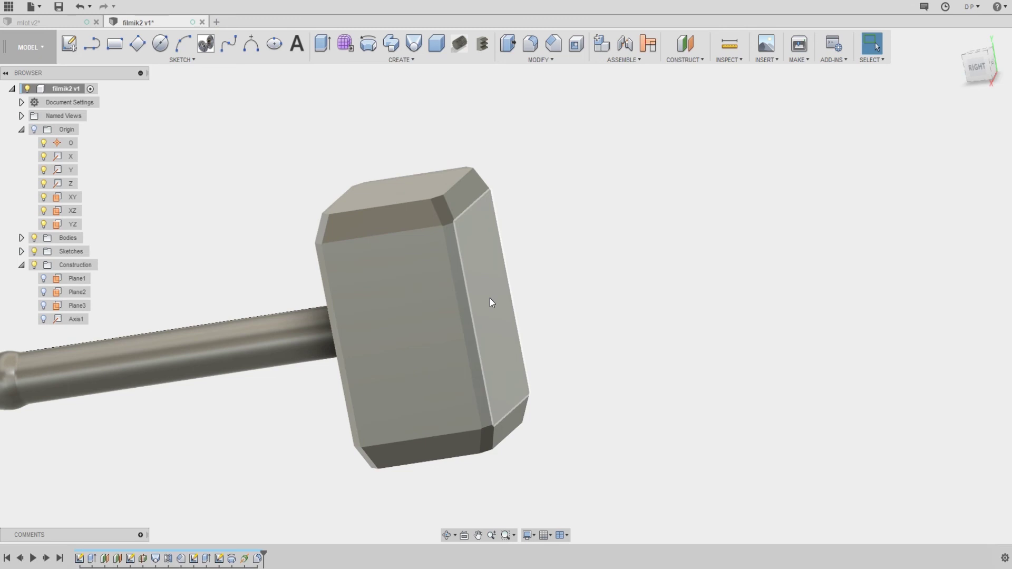
pyautogui.scroll(1, 498, 297)
pyautogui.scroll(2, 505, 306)
pyautogui.moveTo(488, 284)
pyautogui.keyDown('shift'); pyautogui.mouseDown(button='middle')
pyautogui.moveTo(433, 269)
pyautogui.moveTo(457, 281)
pyautogui.mouseUp(button='middle'); pyautogui.keyUp('shift')
pyautogui.scroll(-3, 432, 265)
pyautogui.scroll(-1, 437, 264)
pyautogui.scroll(2, 501, 245)
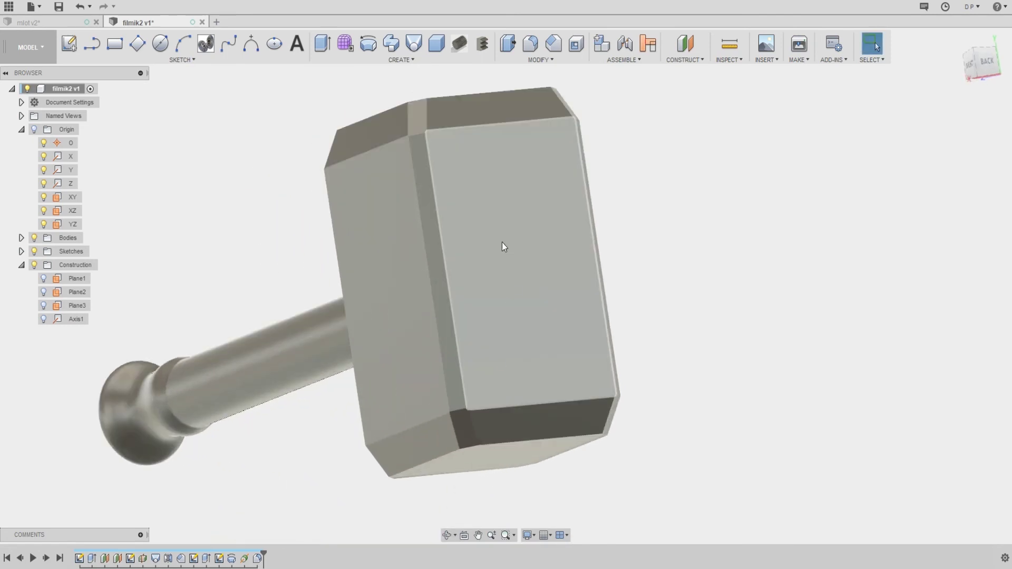
pyautogui.scroll(1, 479, 251)
pyautogui.moveTo(479, 247)
pyautogui.keyDown('shift'); pyautogui.mouseDown(button='middle')
pyautogui.moveTo(461, 253)
pyautogui.moveTo(477, 67)
pyautogui.mouseUp(button='middle'); pyautogui.keyUp('shift')
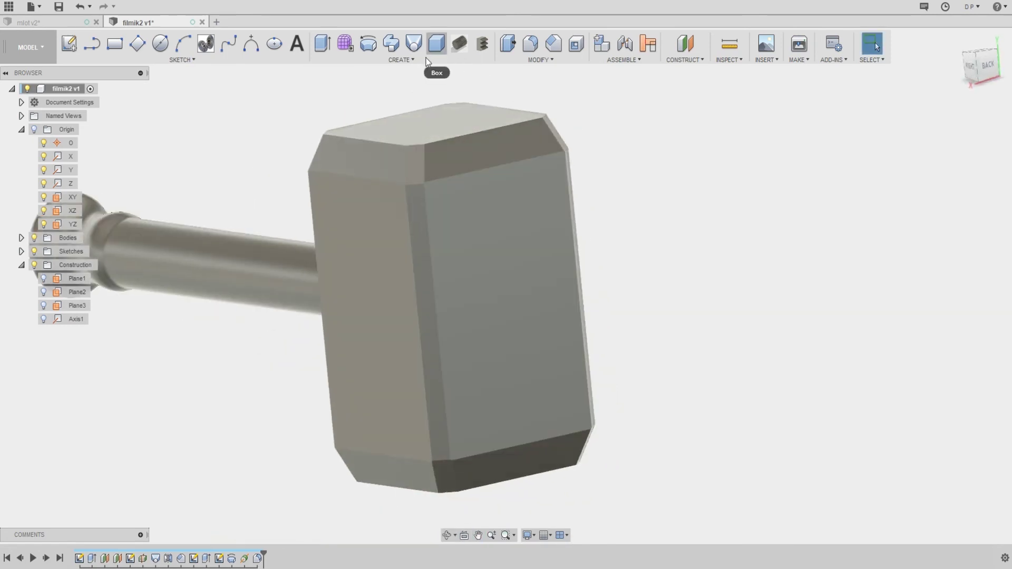
pyautogui.keyDown('shift'); pyautogui.moveTo(406, 97); pyautogui.dragTo(411, 95, button='middle'); pyautogui.keyUp('shift')
pyautogui.moveTo(590, 198)
pyautogui.keyDown('shift'); pyautogui.mouseDown(button='middle')
pyautogui.moveTo(602, 163)
pyautogui.moveTo(653, 161)
pyautogui.moveTo(681, 93)
pyautogui.mouseUp(button='middle'); pyautogui.keyUp('shift')
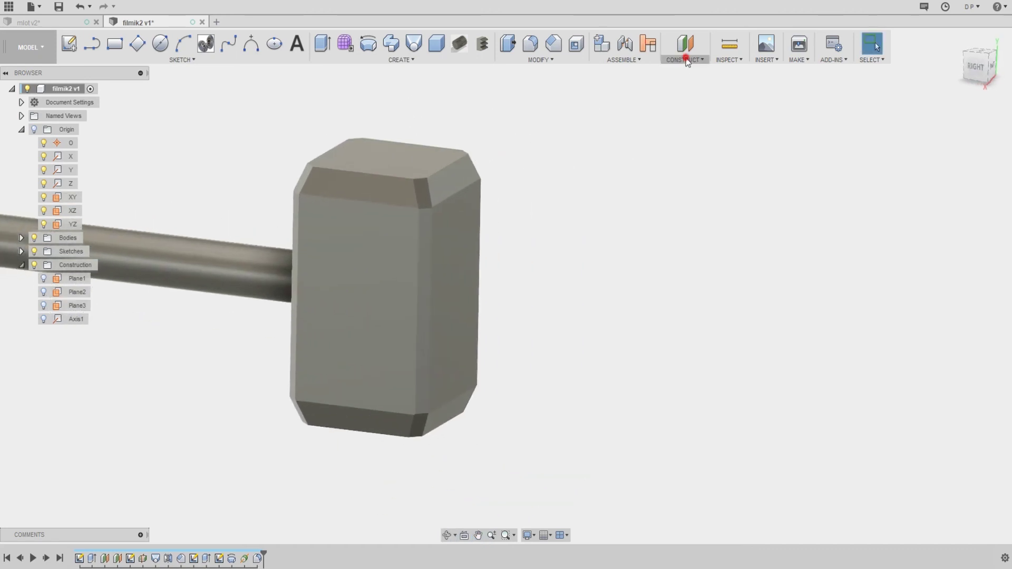
# Create Plane4 offset 5 mm from the head's end face
pyautogui.click(687, 61)
pyautogui.click(687, 75)
pyautogui.click(473, 213)
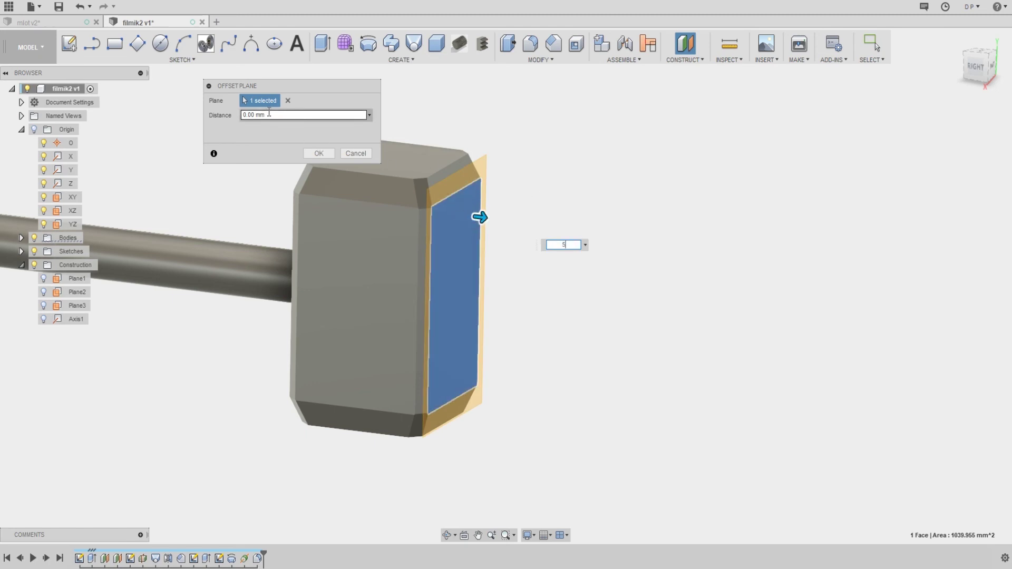
pyautogui.click(315, 154)
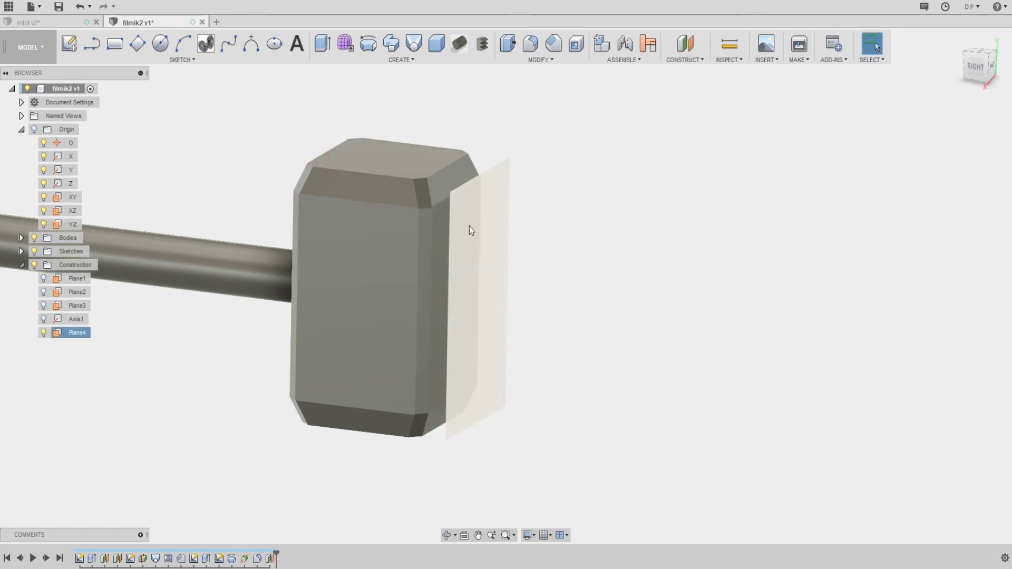
pyautogui.scroll(3, 468, 225)
pyautogui.keyDown('shift'); pyautogui.moveTo(427, 217); pyautogui.dragTo(439, 220, button='middle'); pyautogui.keyUp('shift')
pyautogui.scroll(-3, 440, 221)
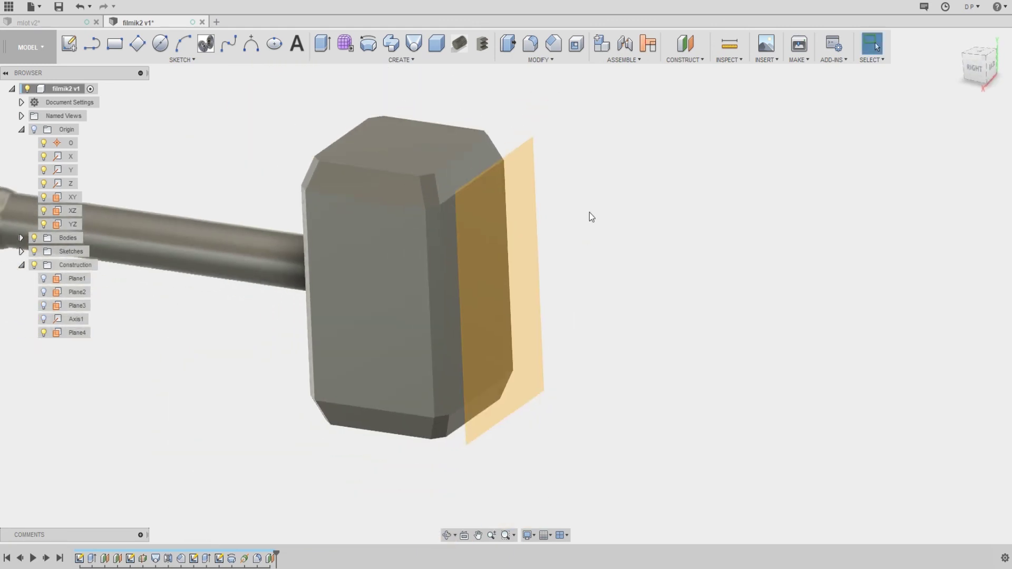
# Start a sketch on Plane4 and project the end face's outline into it
pyautogui.click(498, 215)
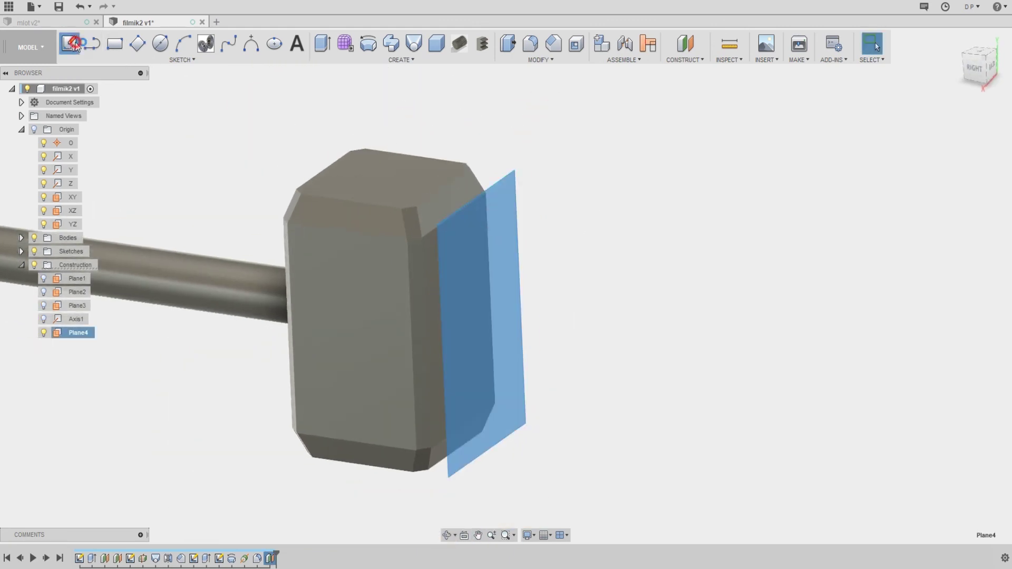
pyautogui.click(74, 44)
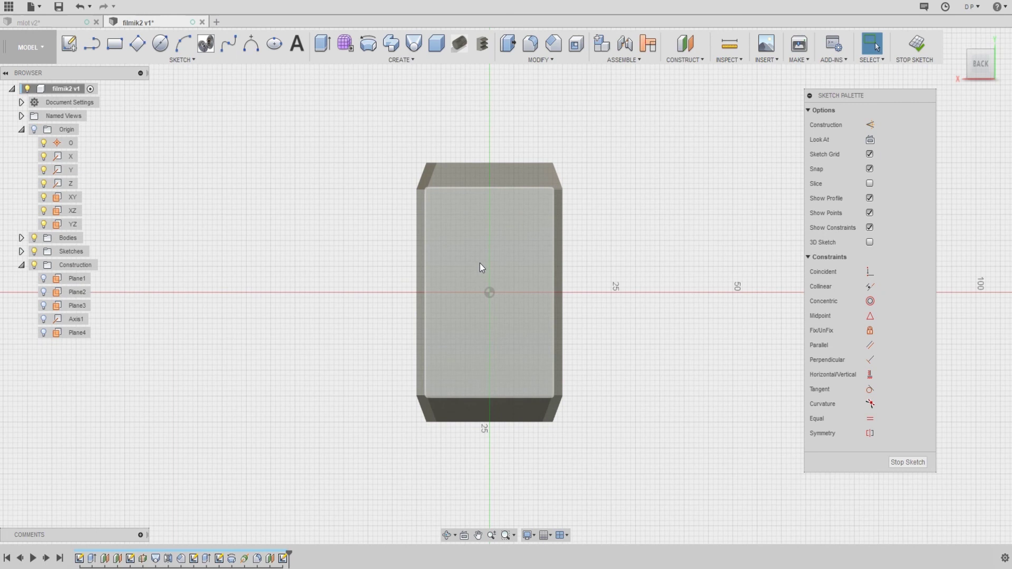
pyautogui.moveTo(356, 195); pyautogui.dragTo(317, 181, button='middle')
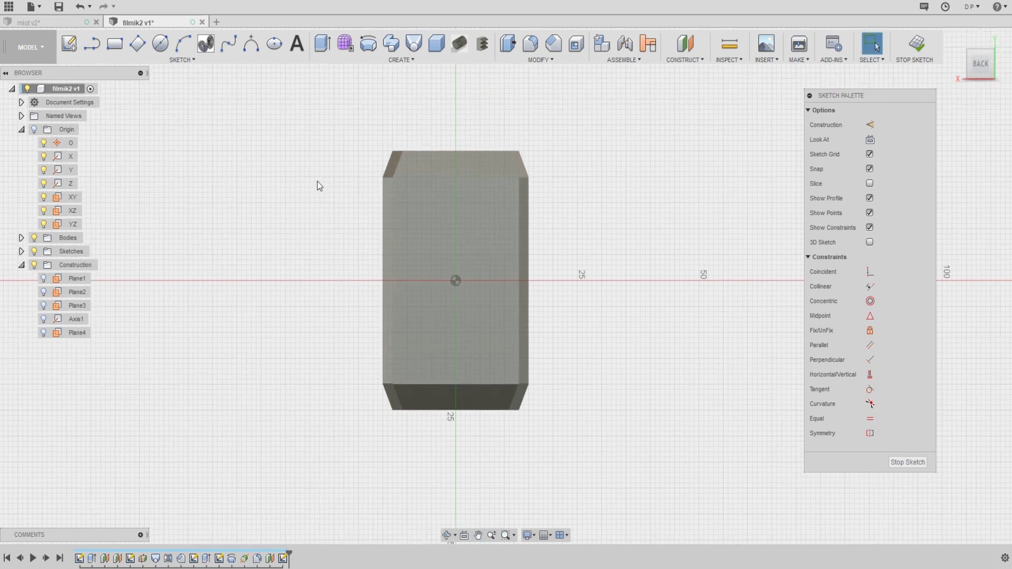
pyautogui.press('p')
pyautogui.click(458, 225)
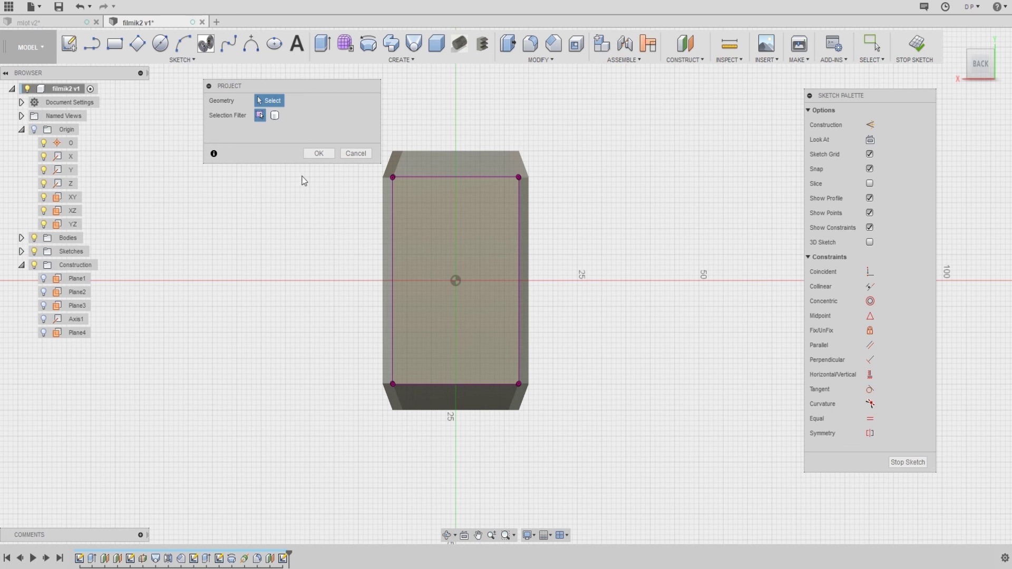
pyautogui.click(312, 154)
# Place a sketch point at the face's centre and finish the sketch
pyautogui.click(184, 59)
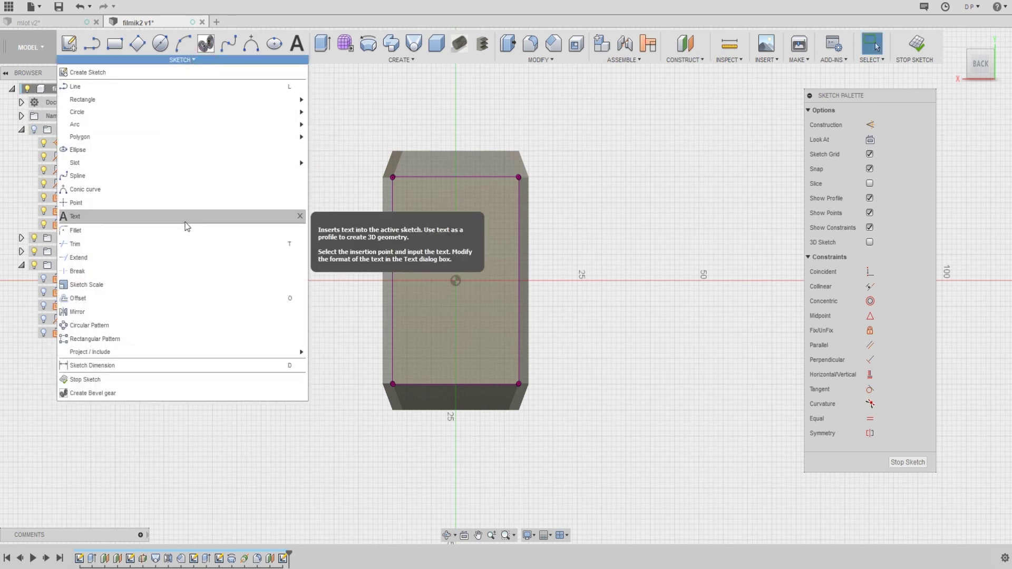
pyautogui.click(172, 203)
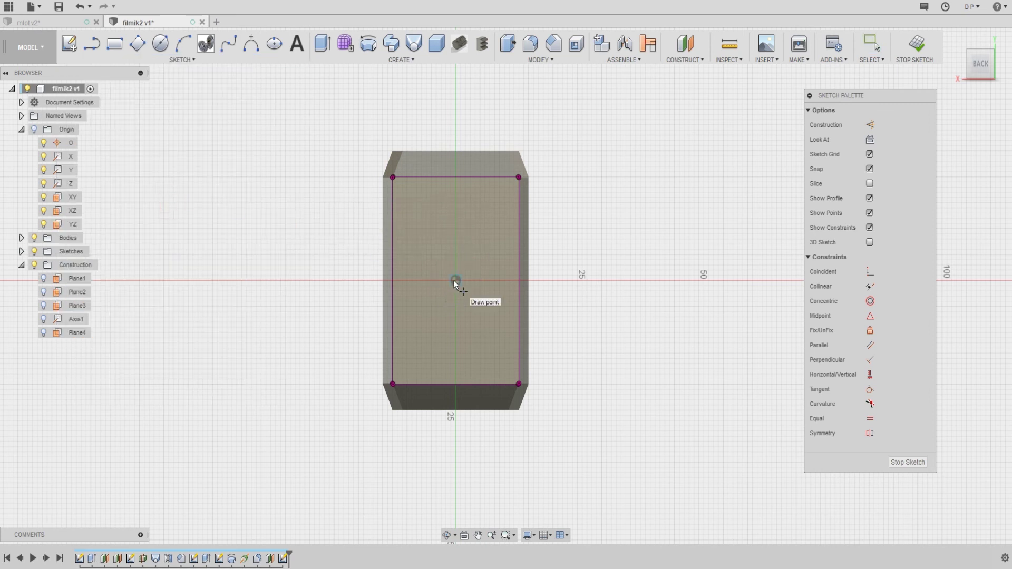
pyautogui.scroll(2, 452, 285)
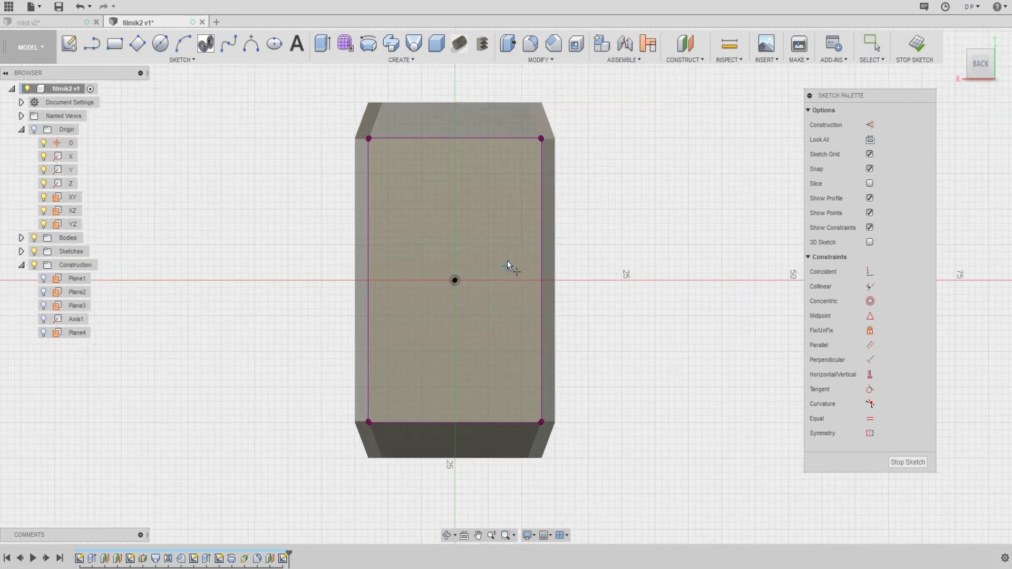
pyautogui.click(926, 45)
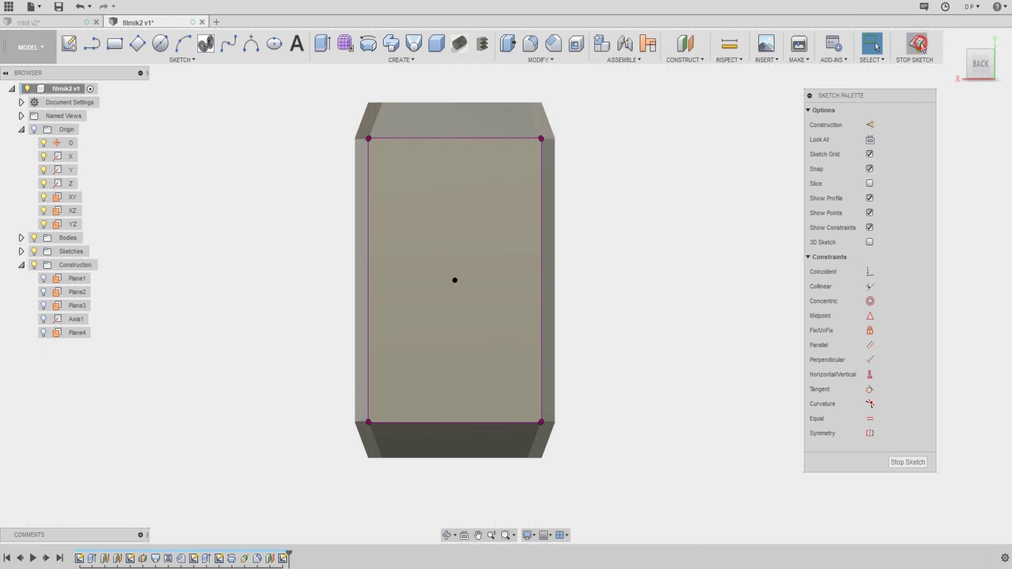
pyautogui.keyDown('shift'); pyautogui.moveTo(643, 200); pyautogui.dragTo(779, 214, button='middle'); pyautogui.keyUp('shift')
# Start a solid sphere centred on the offset construction plane at the head's end
pyautogui.moveTo(780, 214); pyautogui.dragTo(616, 275)
pyautogui.press('Escape')
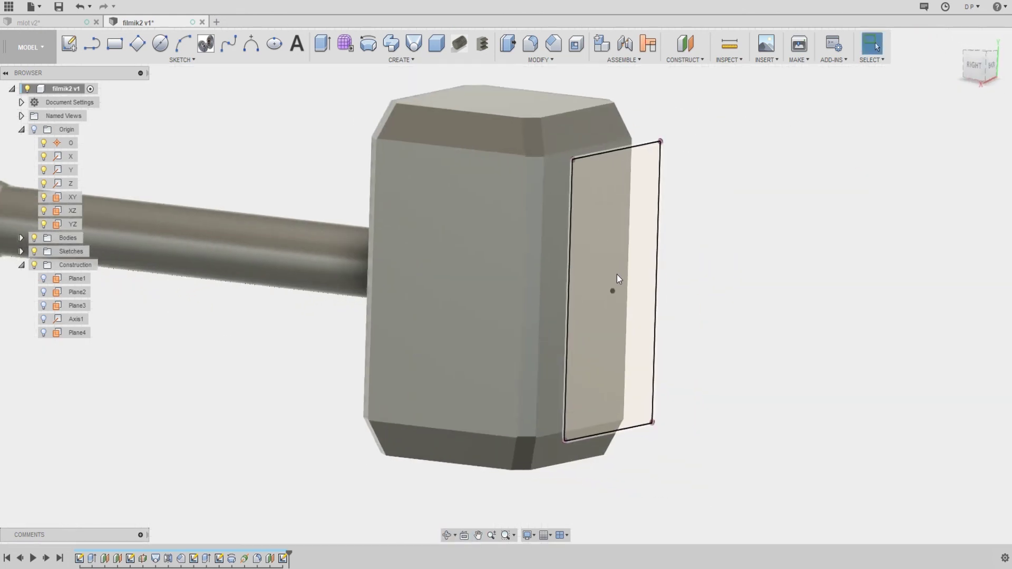
pyautogui.scroll(3, 614, 289)
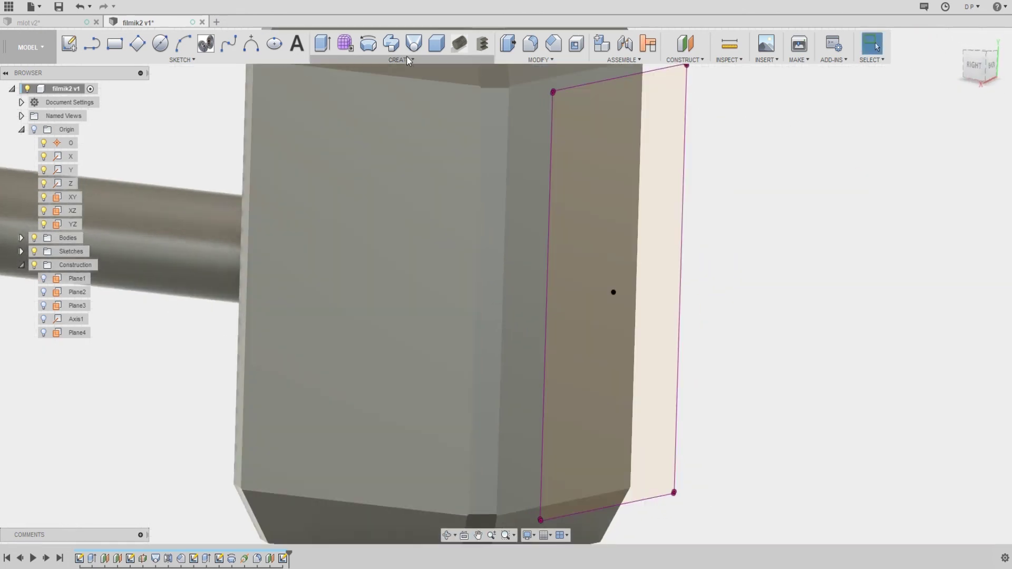
pyautogui.click(406, 58)
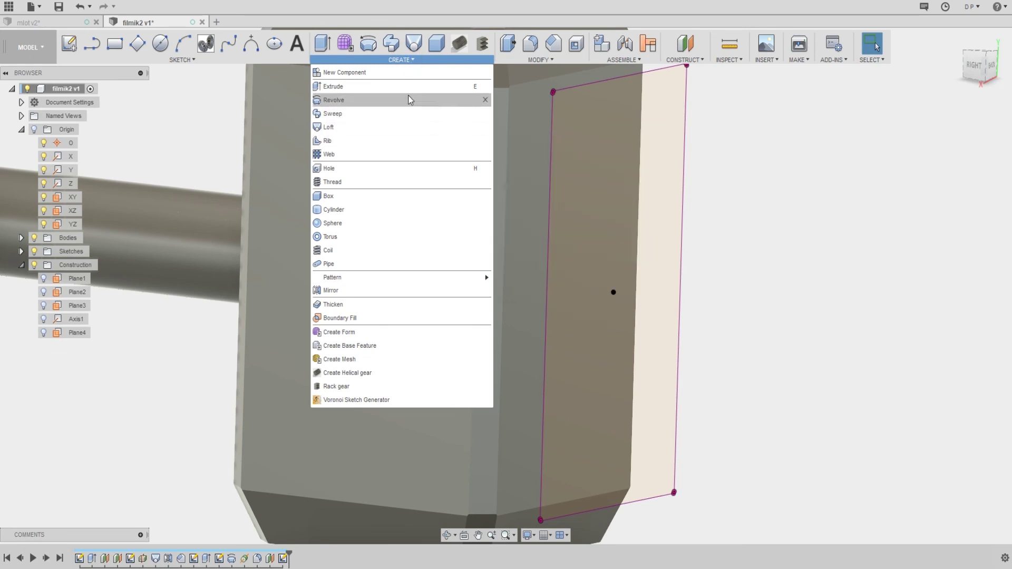
pyautogui.click(386, 220)
pyautogui.keyDown('shift'); pyautogui.moveTo(479, 210); pyautogui.dragTo(603, 162, button='middle'); pyautogui.keyUp('shift')
pyautogui.scroll(-3, 516, 174)
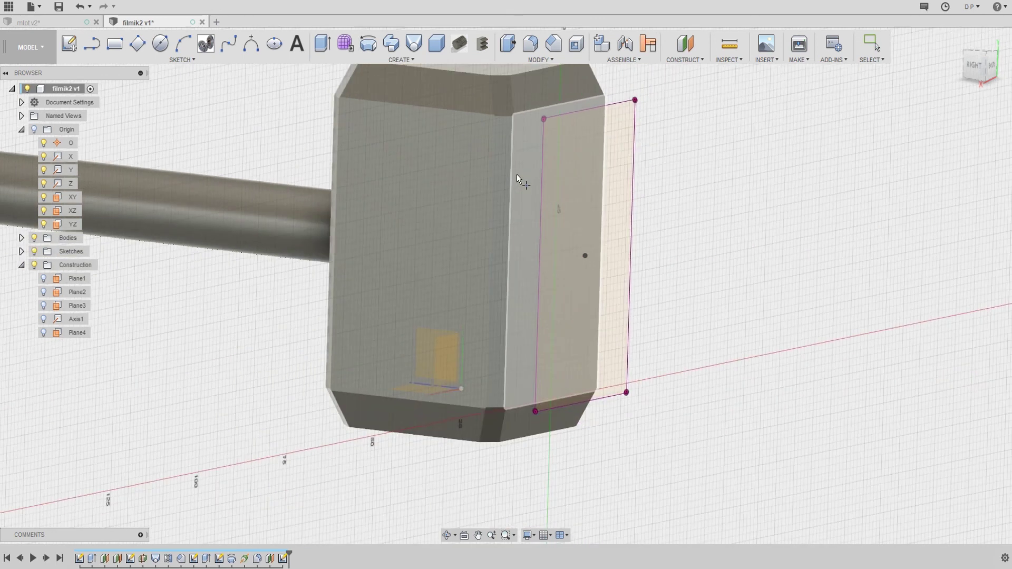
pyautogui.moveTo(323, 127)
pyautogui.keyDown('shift'); pyautogui.mouseDown(button='middle')
pyautogui.moveTo(307, 167)
pyautogui.moveTo(334, 131)
pyautogui.moveTo(297, 144)
pyautogui.moveTo(346, 163)
pyautogui.moveTo(543, 185)
pyautogui.mouseUp(button='middle'); pyautogui.keyUp('shift')
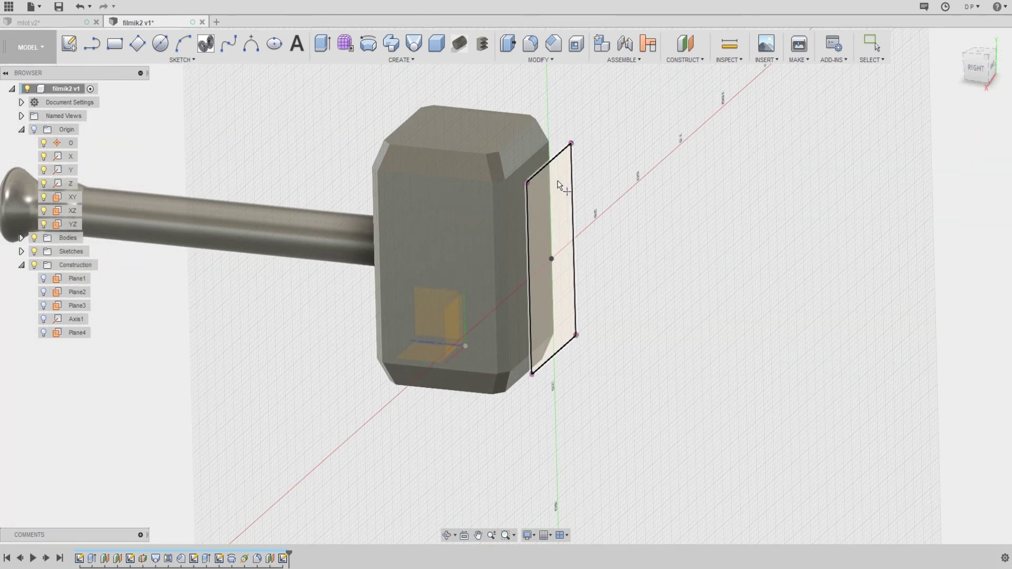
pyautogui.scroll(2, 557, 178)
pyautogui.scroll(2, 551, 181)
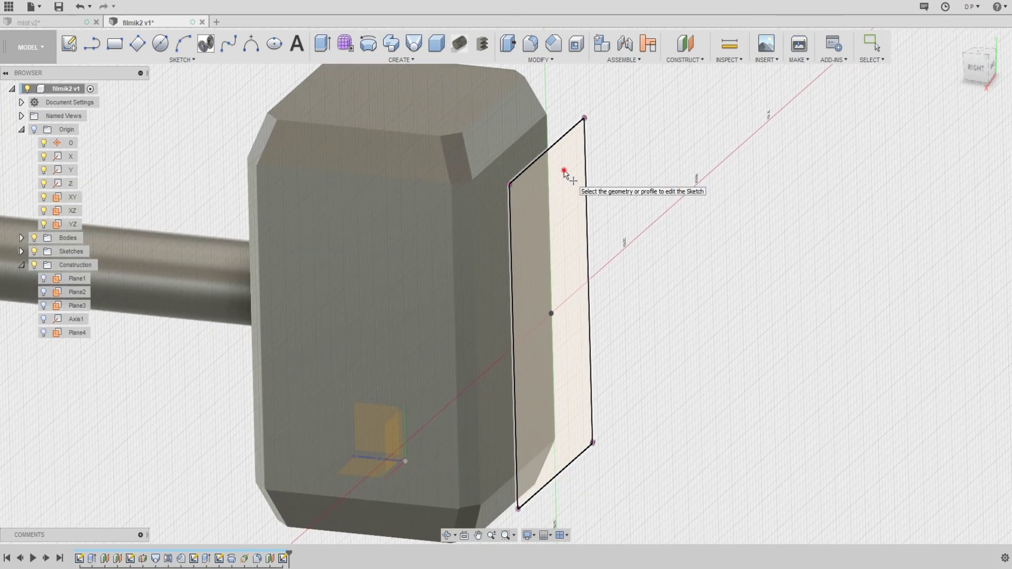
pyautogui.click(565, 172)
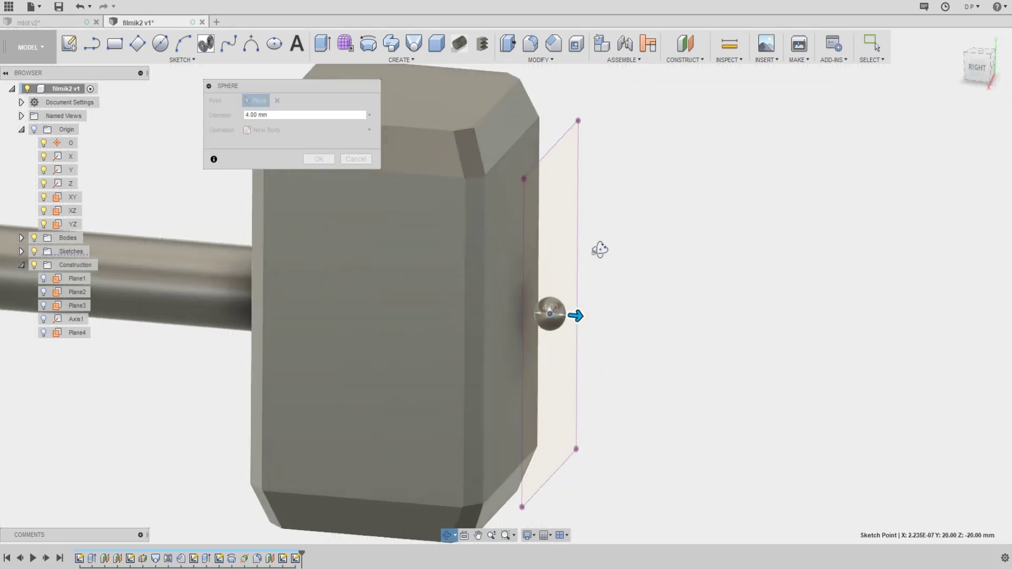
# Set the sphere diameter to 20 mm
pyautogui.scroll(2, 578, 314)
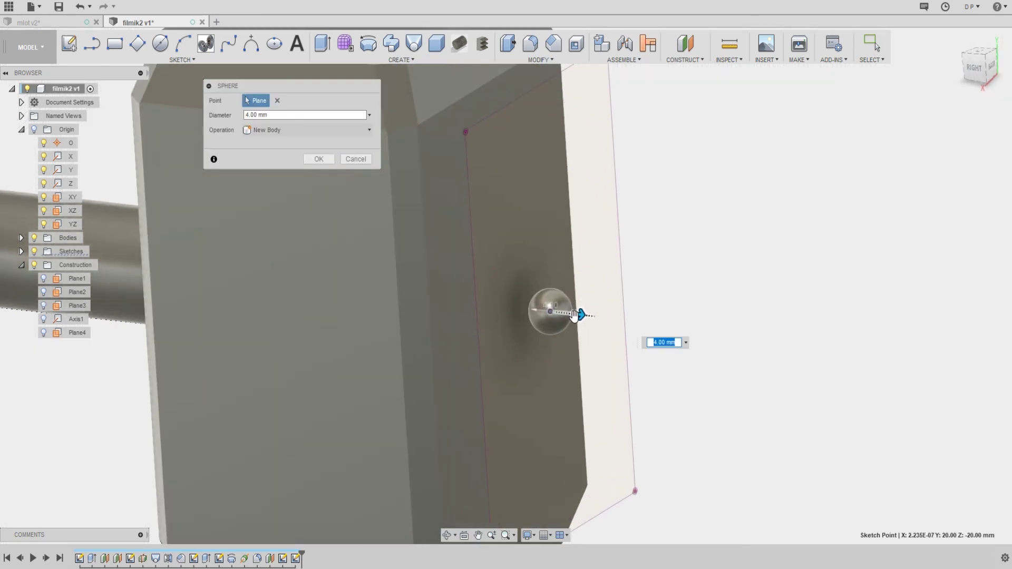
pyautogui.moveTo(580, 316); pyautogui.dragTo(642, 319)
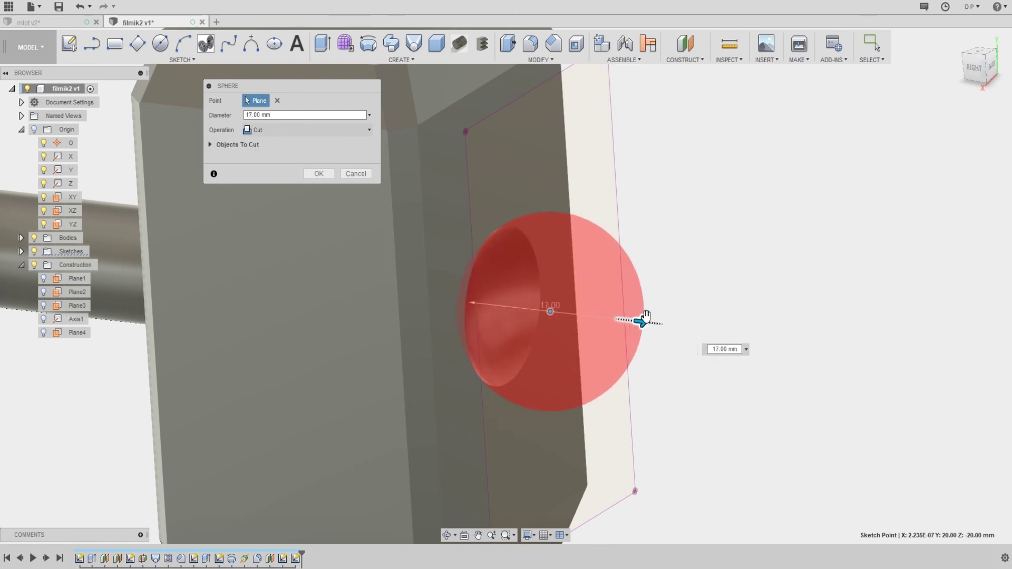
pyautogui.scroll(-2, 646, 316)
pyautogui.moveTo(639, 232)
pyautogui.keyDown('shift'); pyautogui.mouseDown(button='middle')
pyautogui.moveTo(664, 178)
pyautogui.moveTo(641, 170)
pyautogui.mouseUp(button='middle'); pyautogui.keyUp('shift')
pyautogui.moveTo(534, 201); pyautogui.dragTo(531, 200)
pyautogui.press('Return')
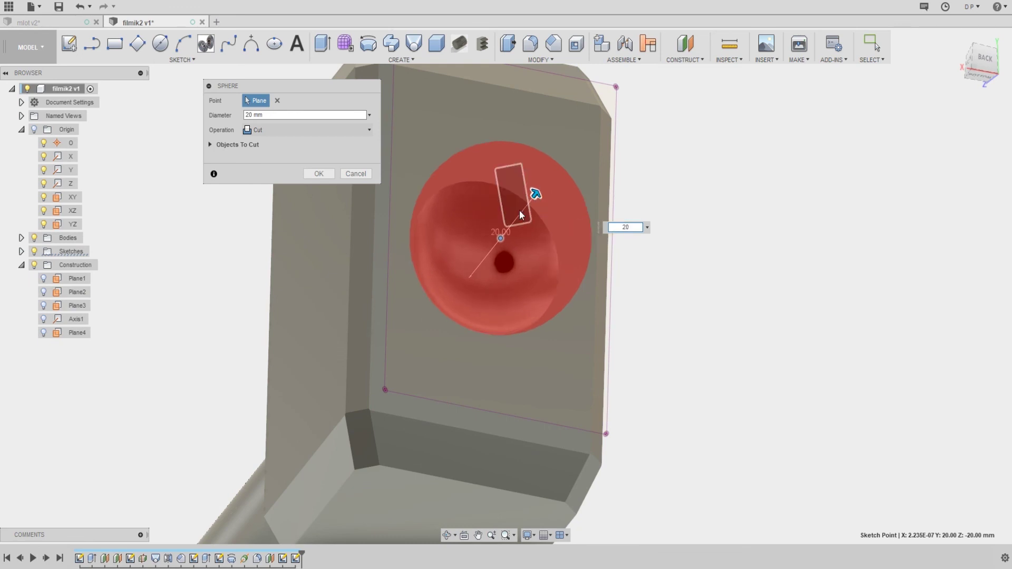
# Preview the sphere with the Join operation onto the hammer head
pyautogui.keyDown('shift'); pyautogui.moveTo(674, 134); pyautogui.dragTo(738, 162, button='middle'); pyautogui.keyUp('shift')
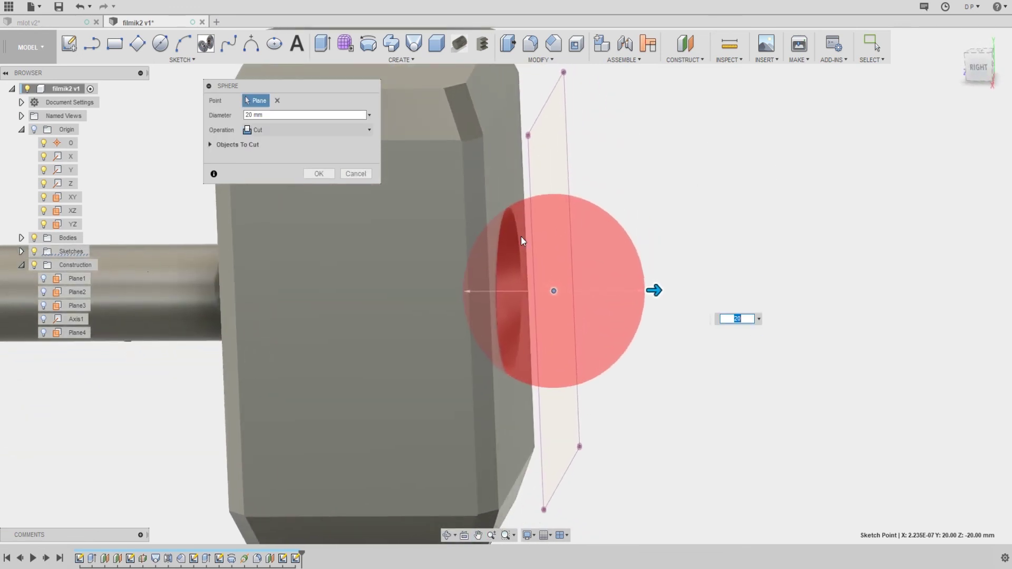
pyautogui.scroll(1, 514, 232)
pyautogui.moveTo(580, 201)
pyautogui.keyDown('shift'); pyautogui.mouseDown(button='middle')
pyautogui.moveTo(470, 188)
pyautogui.moveTo(447, 199)
pyautogui.mouseUp(button='middle'); pyautogui.keyUp('shift')
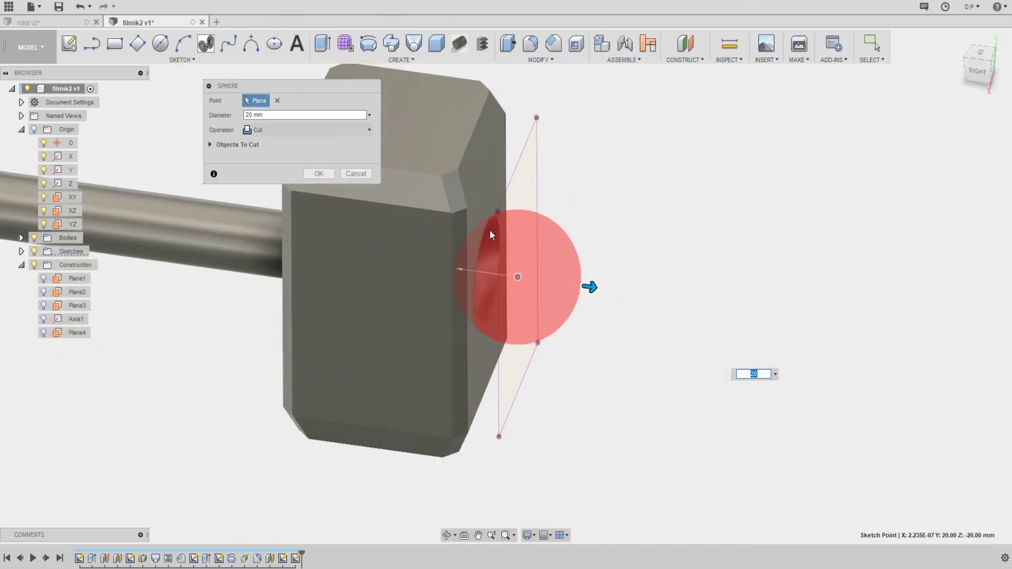
pyautogui.scroll(2, 498, 258)
pyautogui.scroll(2, 498, 258)
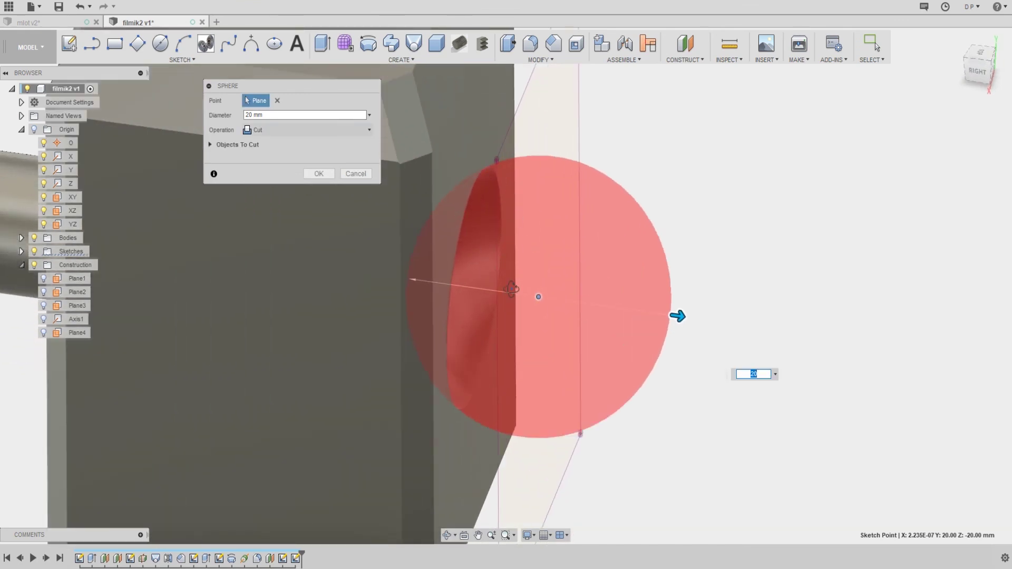
pyautogui.keyDown('shift'); pyautogui.moveTo(511, 289); pyautogui.dragTo(519, 284, button='middle'); pyautogui.keyUp('shift')
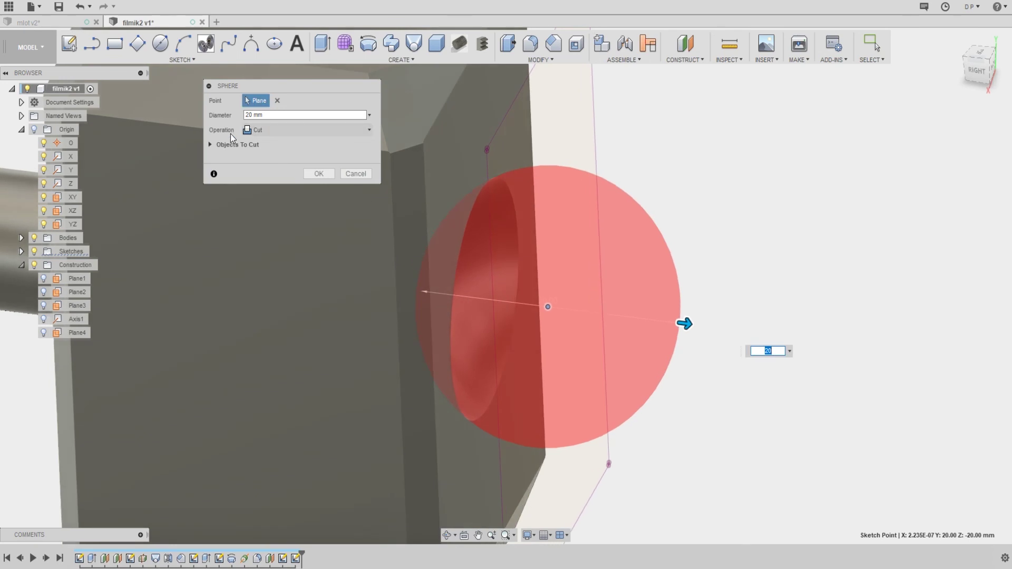
pyautogui.click(258, 130)
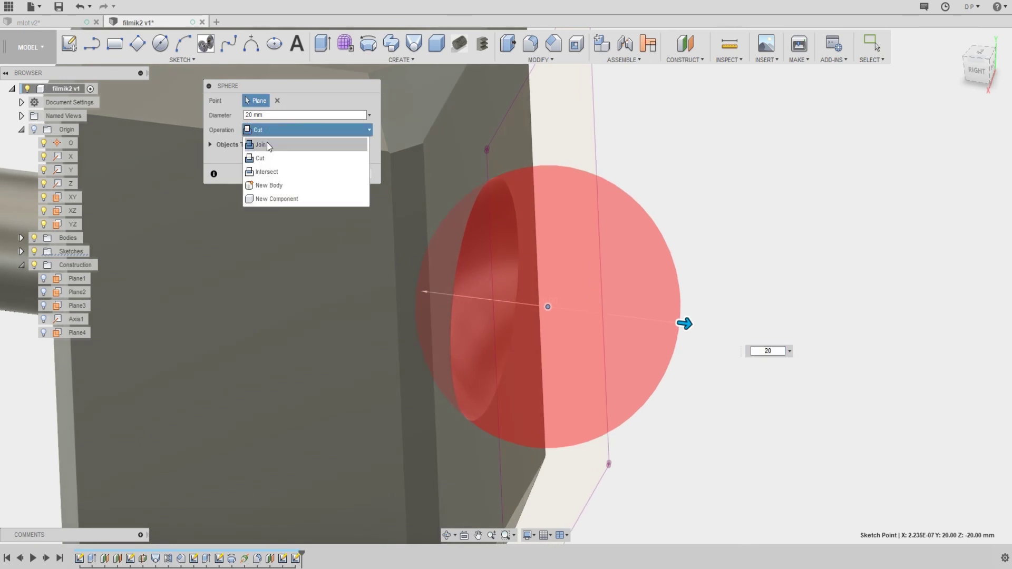
pyautogui.click(267, 143)
pyautogui.scroll(-2, 544, 176)
pyautogui.scroll(-2, 572, 167)
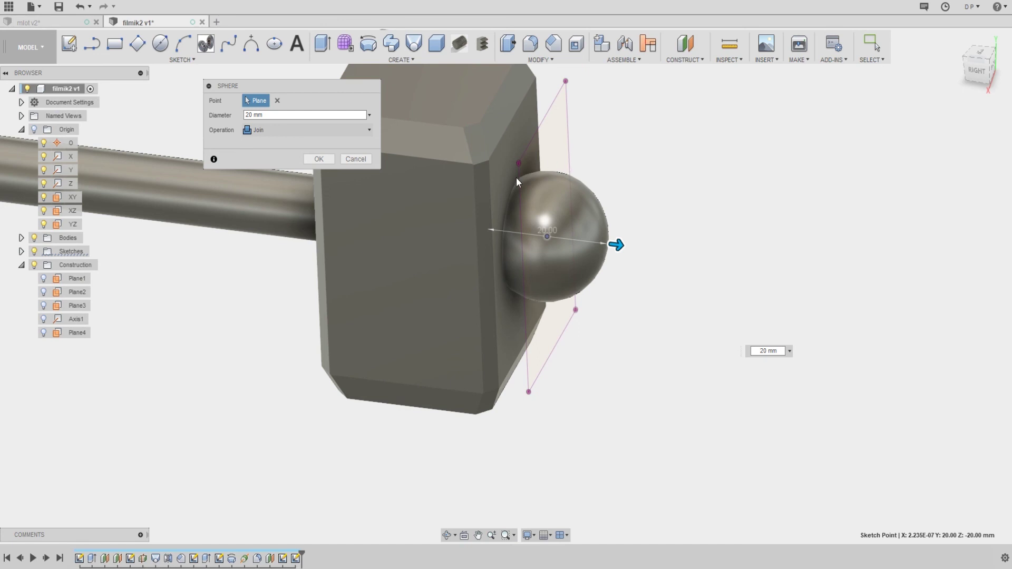
# Try Intersect, New Body and New Component, then set the sphere's operation to Cut
pyautogui.click(283, 132)
pyautogui.click(290, 169)
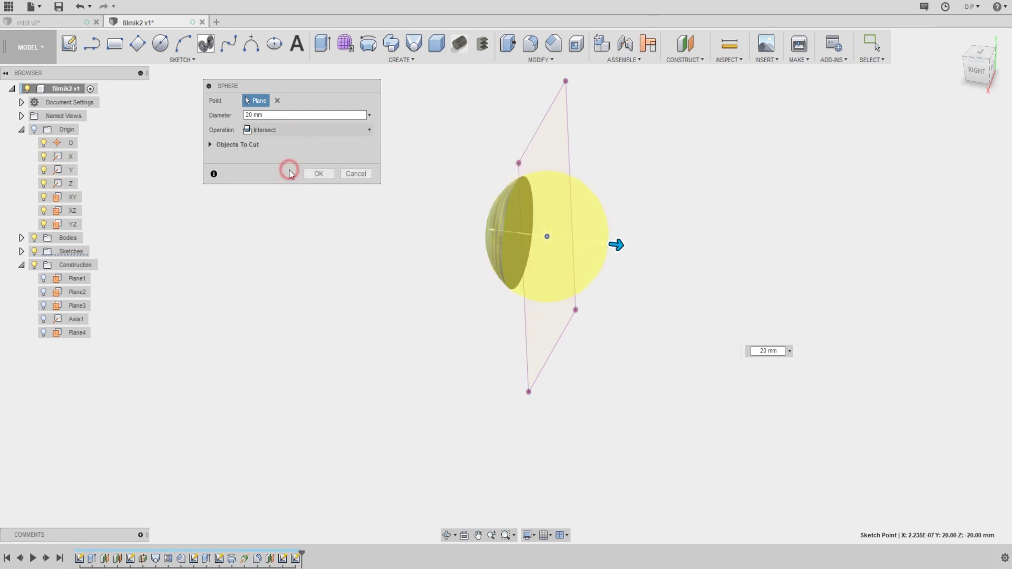
pyautogui.moveTo(498, 203)
pyautogui.keyDown('shift'); pyautogui.mouseDown(button='middle')
pyautogui.moveTo(481, 162)
pyautogui.moveTo(505, 165)
pyautogui.moveTo(450, 165)
pyautogui.moveTo(481, 161)
pyautogui.moveTo(437, 154)
pyautogui.moveTo(411, 134)
pyautogui.moveTo(358, 168)
pyautogui.mouseUp(button='middle'); pyautogui.keyUp('shift')
pyautogui.click(299, 135)
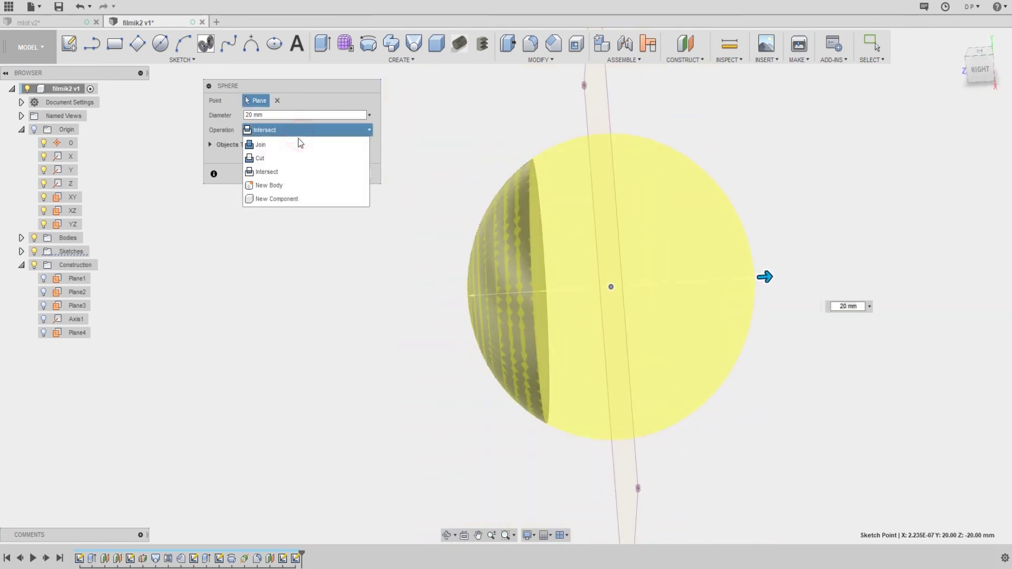
pyautogui.click(303, 176)
pyautogui.click(302, 130)
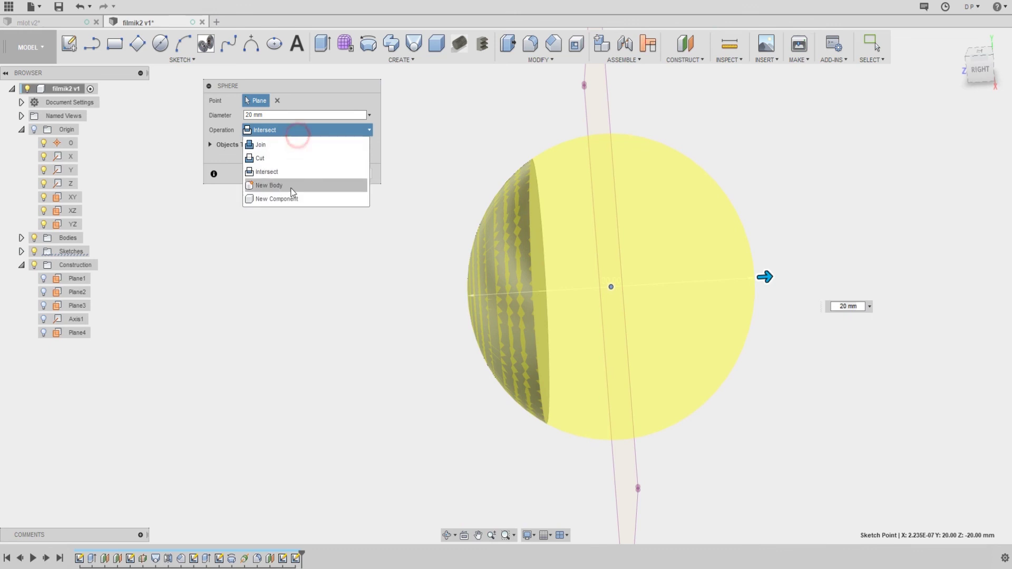
pyautogui.click(294, 186)
pyautogui.click(296, 130)
pyautogui.click(293, 196)
pyautogui.click(314, 130)
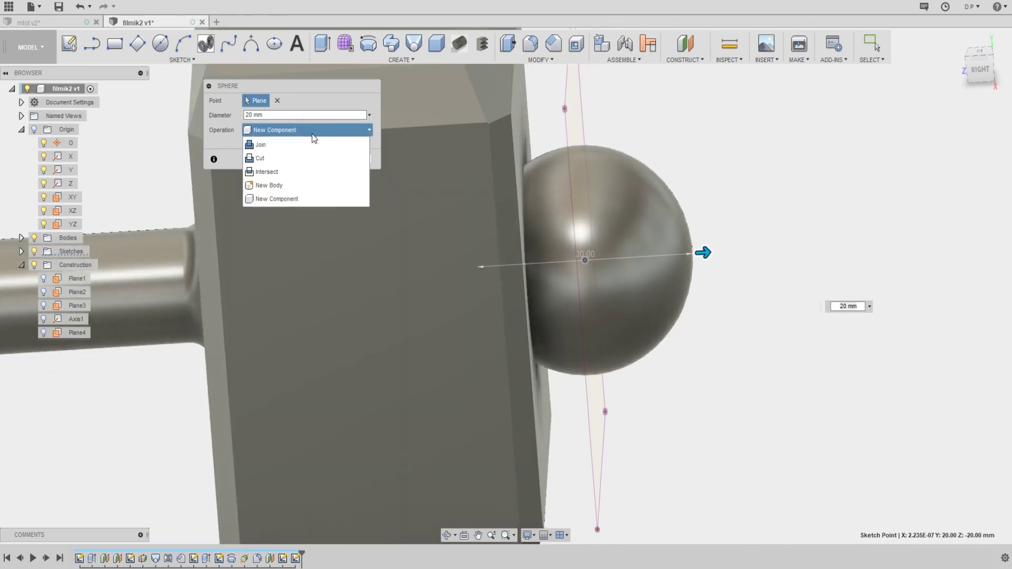
pyautogui.click(304, 158)
# Expand Objects To Cut to confirm the sphere cuts Body1
pyautogui.scroll(-2, 603, 153)
pyautogui.moveTo(603, 153)
pyautogui.keyDown('shift'); pyautogui.mouseDown(button='middle')
pyautogui.moveTo(545, 129)
pyautogui.moveTo(568, 154)
pyautogui.moveTo(603, 149)
pyautogui.moveTo(468, 128)
pyautogui.mouseUp(button='middle'); pyautogui.keyUp('shift')
pyautogui.scroll(2, 521, 236)
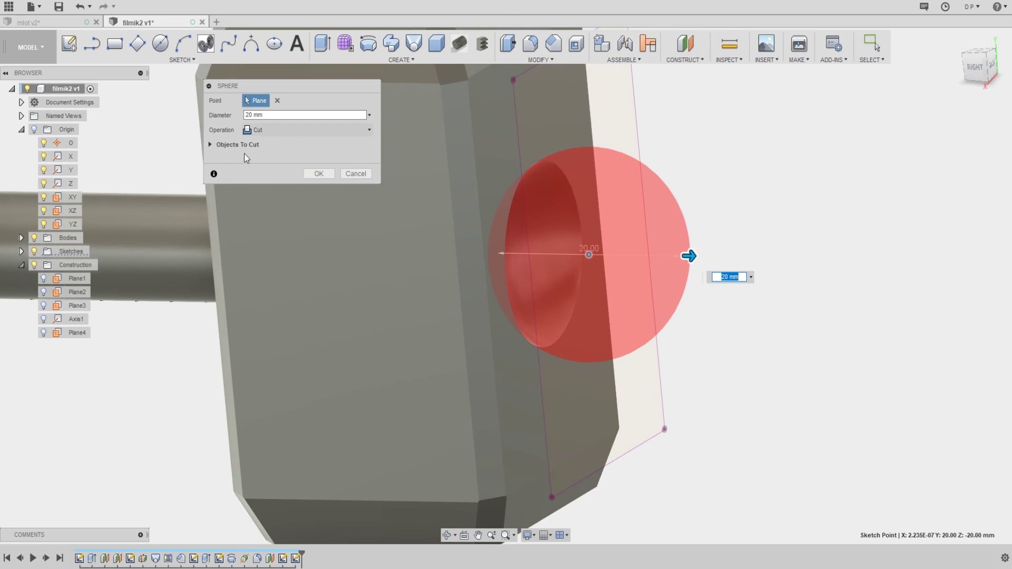
pyautogui.click(210, 145)
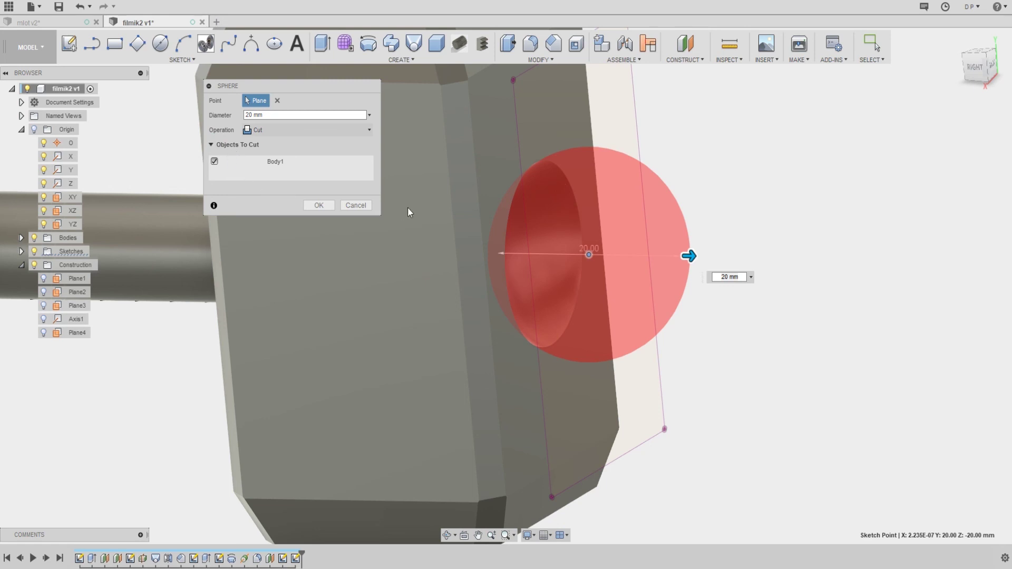
# Orbit to view the hammer head's top and expand the Bodies list in the browser
pyautogui.scroll(-3, 407, 207)
pyautogui.moveTo(454, 196)
pyautogui.keyDown('shift'); pyautogui.mouseDown(button='middle')
pyautogui.moveTo(491, 231)
pyautogui.moveTo(459, 224)
pyautogui.moveTo(526, 248)
pyautogui.mouseUp(button='middle'); pyautogui.keyUp('shift')
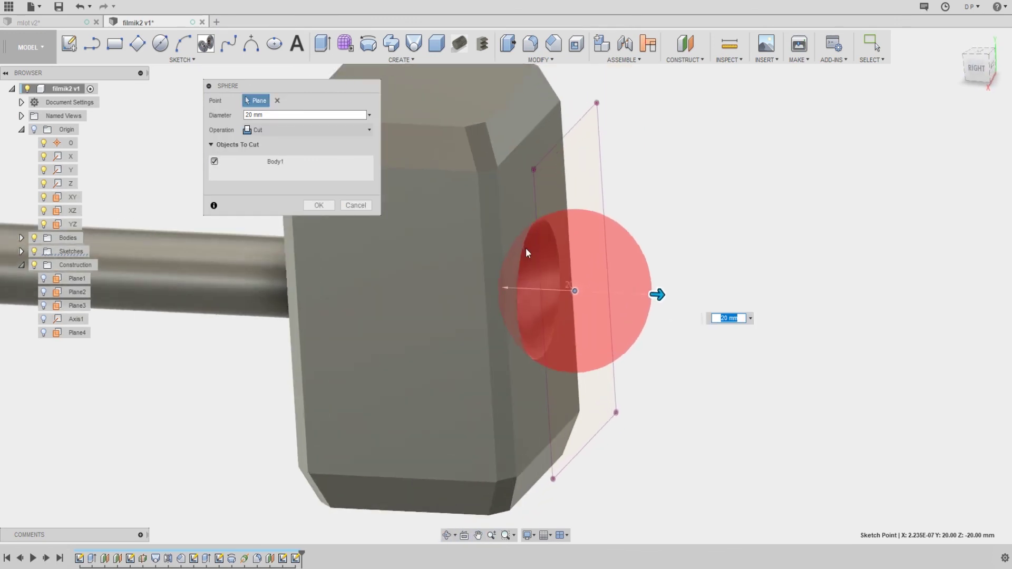
pyautogui.scroll(2, 526, 248)
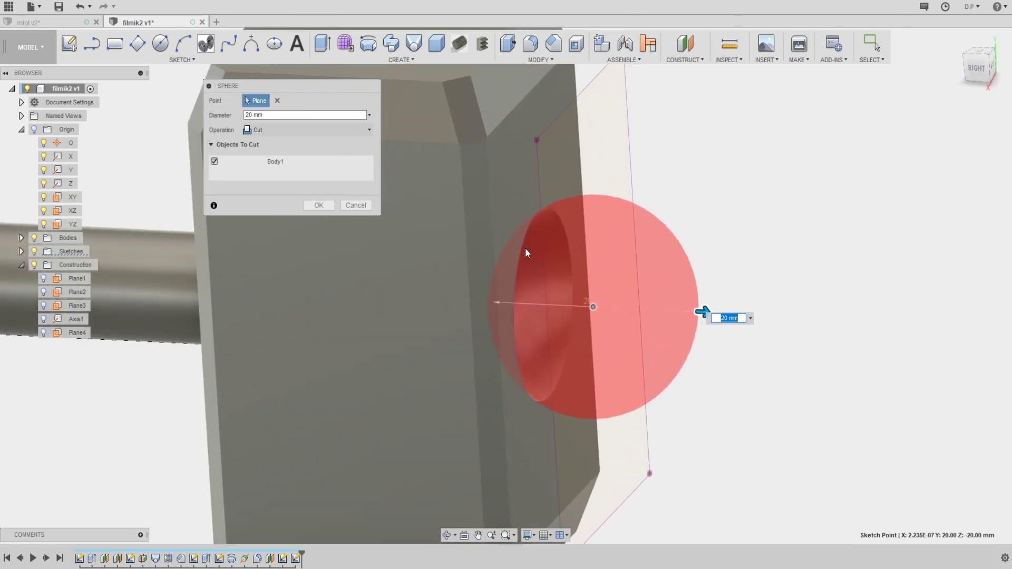
pyautogui.click(21, 238)
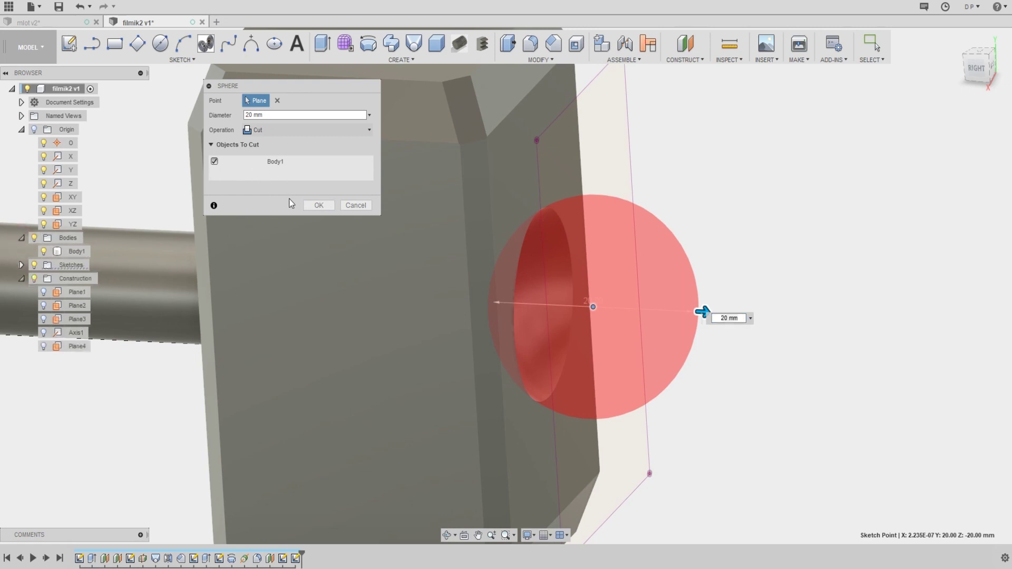
# Commit the 20 mm spherical cut, hide the sketch, and view the recessed side face
pyautogui.click(310, 206)
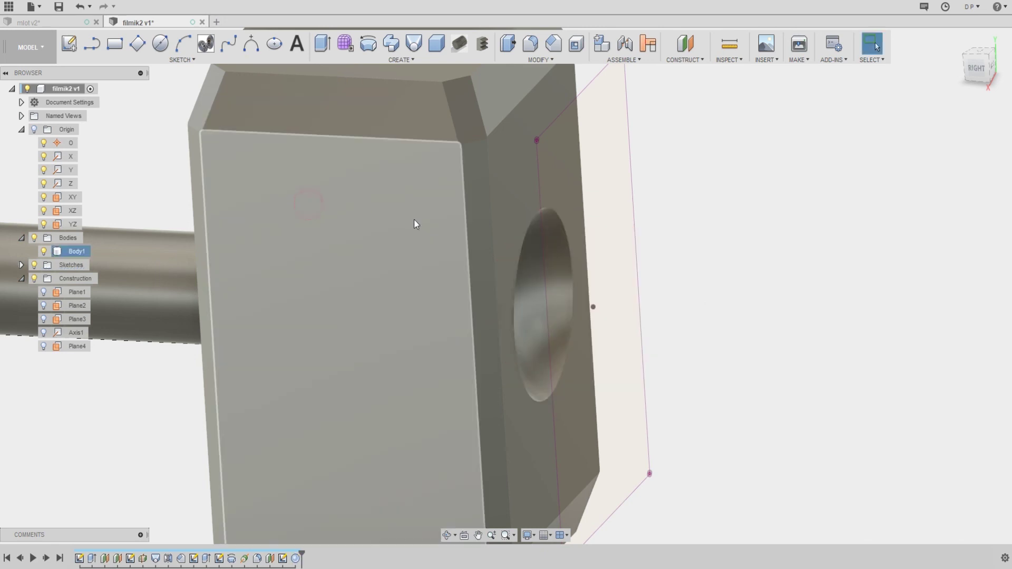
pyautogui.keyDown('shift'); pyautogui.moveTo(550, 232); pyautogui.dragTo(538, 205, button='middle'); pyautogui.keyUp('shift')
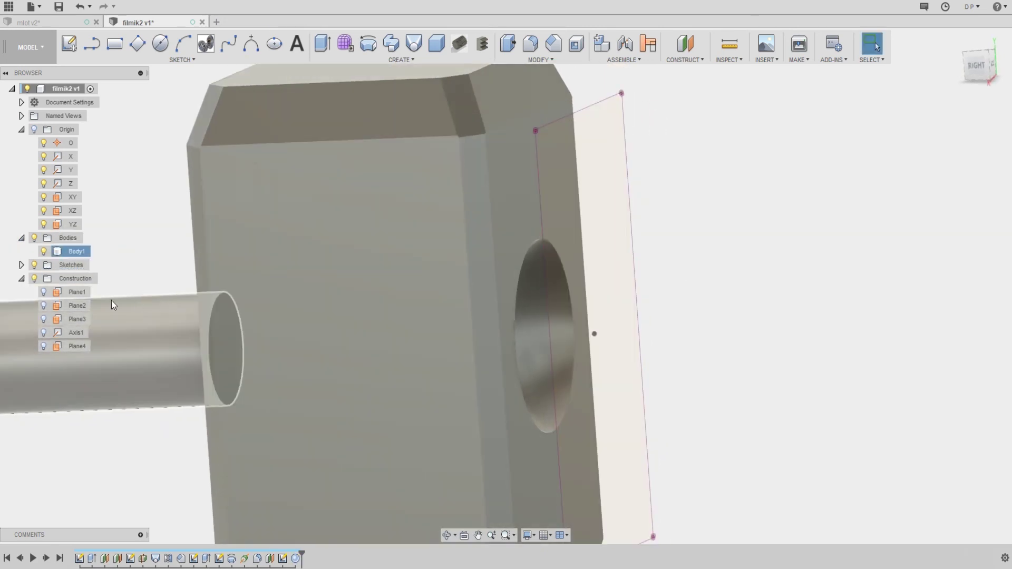
pyautogui.click(21, 264)
pyautogui.click(43, 332)
pyautogui.scroll(-5, 421, 303)
pyautogui.moveTo(433, 279)
pyautogui.keyDown('shift'); pyautogui.mouseDown(button='middle')
pyautogui.moveTo(495, 278)
pyautogui.moveTo(457, 266)
pyautogui.moveTo(460, 276)
pyautogui.moveTo(421, 217)
pyautogui.moveTo(461, 218)
pyautogui.moveTo(461, 235)
pyautogui.moveTo(402, 227)
pyautogui.moveTo(420, 238)
pyautogui.mouseUp(button='middle'); pyautogui.keyUp('shift')
pyautogui.scroll(3, 419, 239)
pyautogui.scroll(3, 464, 219)
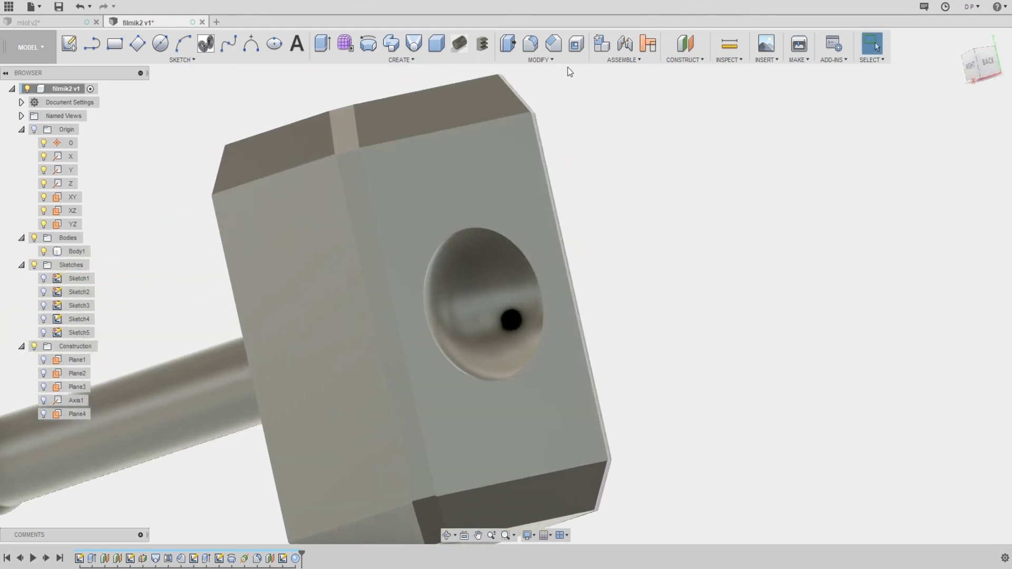
# Round the spherical recess rim with a 1 mm fillet, then view it from the front-right
pyautogui.click(530, 45)
pyautogui.click(516, 241)
pyautogui.write('1')
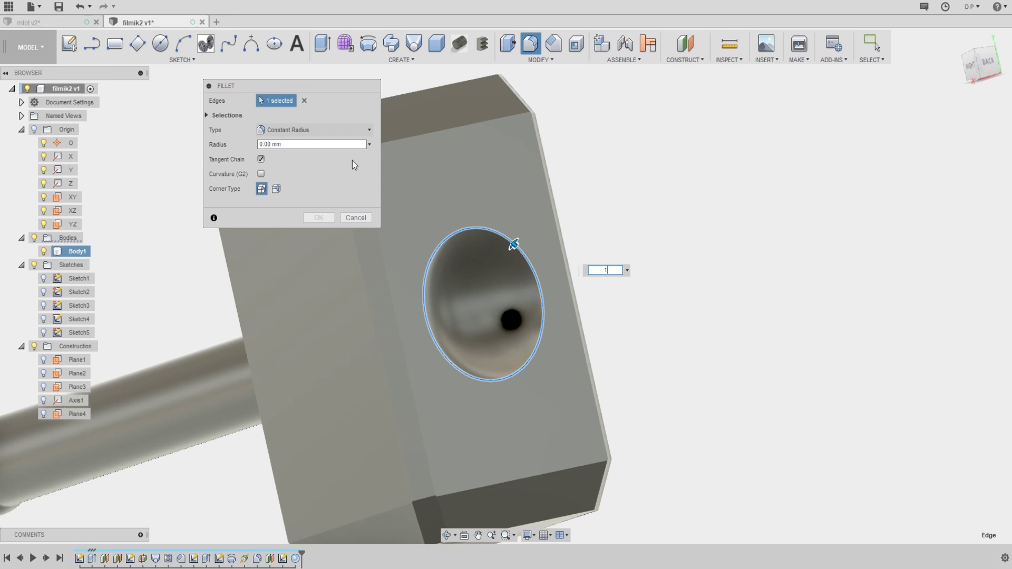
pyautogui.scroll(-2, 564, 173)
pyautogui.keyDown('shift'); pyautogui.moveTo(565, 173); pyautogui.dragTo(675, 208, button='middle'); pyautogui.keyUp('shift')
pyautogui.click(319, 217)
pyautogui.scroll(-4, 360, 213)
pyautogui.moveTo(330, 203)
pyautogui.keyDown('shift'); pyautogui.mouseDown(button='middle')
pyautogui.moveTo(311, 181)
pyautogui.moveTo(393, 163)
pyautogui.moveTo(472, 207)
pyautogui.moveTo(463, 194)
pyautogui.moveTo(422, 201)
pyautogui.mouseUp(button='middle'); pyautogui.keyUp('shift')
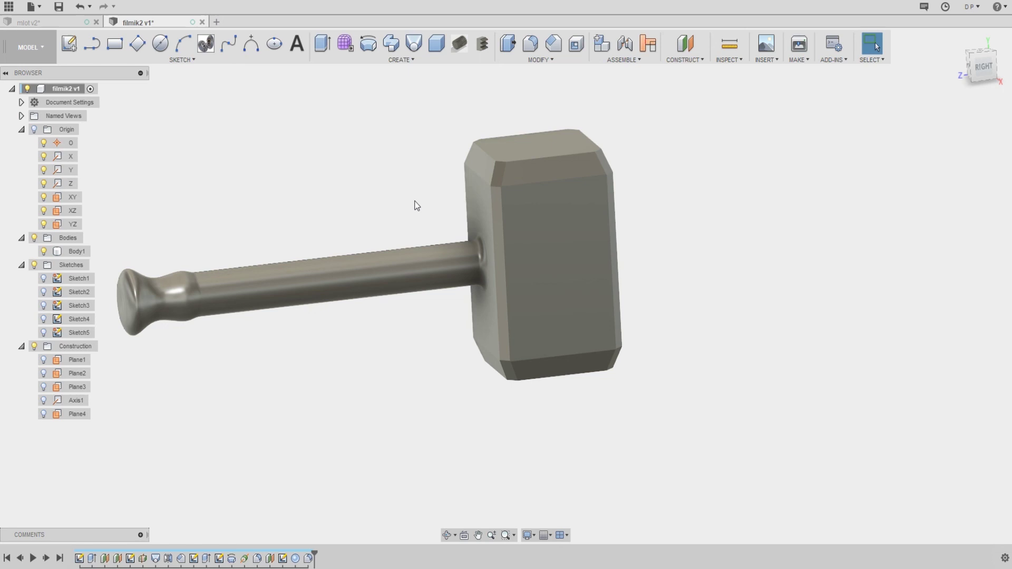
pyautogui.keyDown('shift'); pyautogui.moveTo(349, 171); pyautogui.dragTo(369, 174, button='middle'); pyautogui.keyUp('shift')
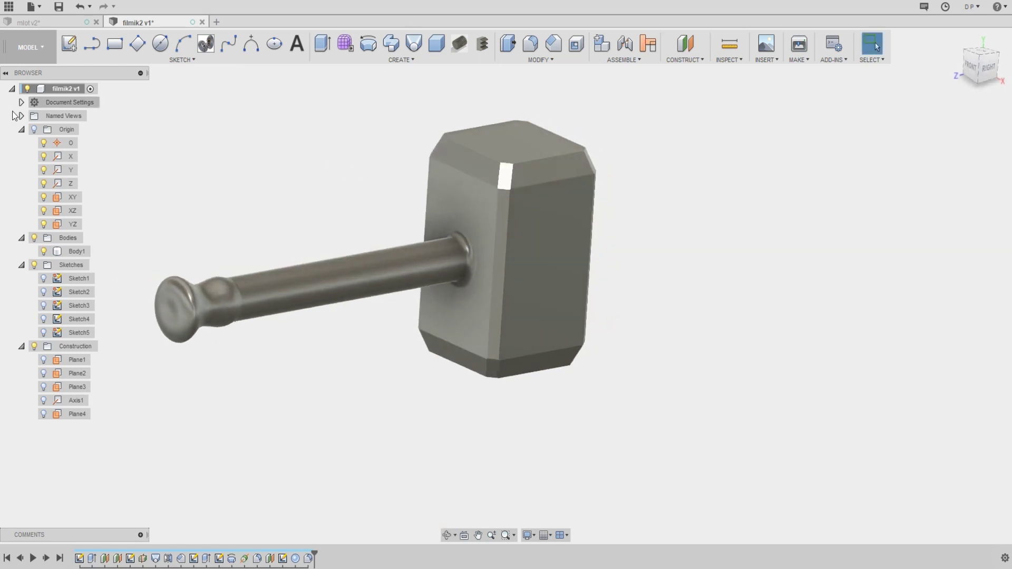
pyautogui.click(29, 48)
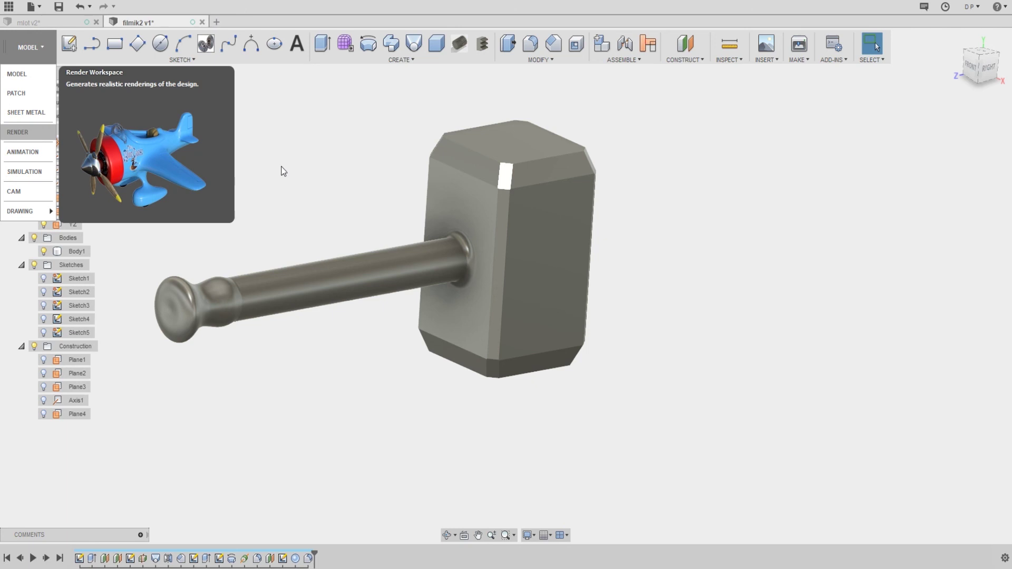
pyautogui.moveTo(303, 165)
pyautogui.keyDown('shift'); pyautogui.mouseDown(button='middle')
pyautogui.moveTo(362, 178)
pyautogui.moveTo(711, 321)
pyautogui.moveTo(461, 164)
pyautogui.moveTo(648, 158)
pyautogui.moveTo(522, 188)
pyautogui.moveTo(425, 169)
pyautogui.moveTo(434, 180)
pyautogui.mouseUp(button='middle'); pyautogui.keyUp('shift')
pyautogui.moveTo(503, 203)
pyautogui.keyDown('shift'); pyautogui.mouseDown(button='middle')
pyautogui.moveTo(508, 352)
pyautogui.moveTo(540, 342)
pyautogui.moveTo(560, 311)
pyautogui.moveTo(517, 353)
pyautogui.moveTo(438, 314)
pyautogui.moveTo(648, 270)
pyautogui.moveTo(437, 280)
pyautogui.mouseUp(button='middle'); pyautogui.keyUp('shift')
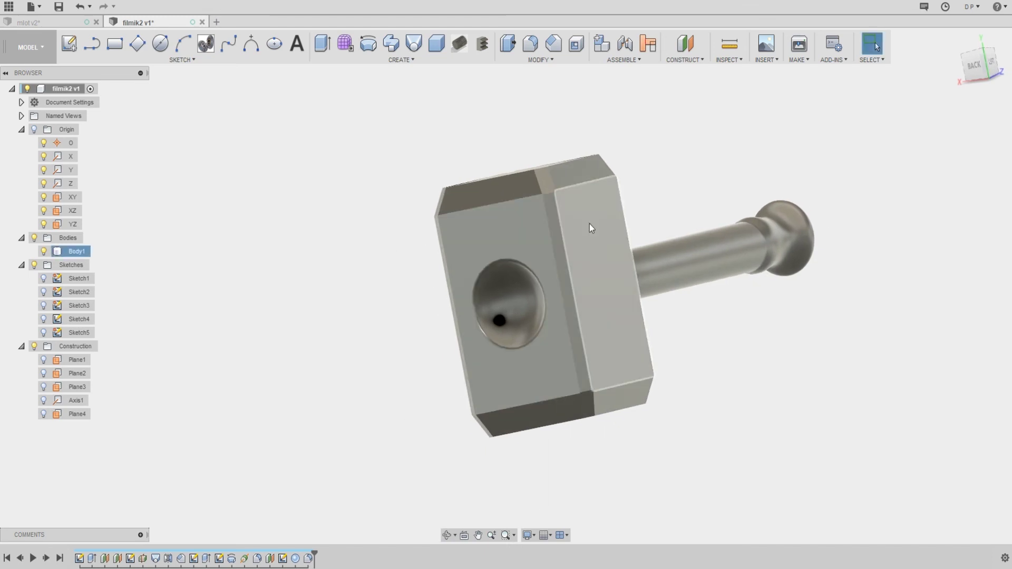
pyautogui.scroll(3, 542, 186)
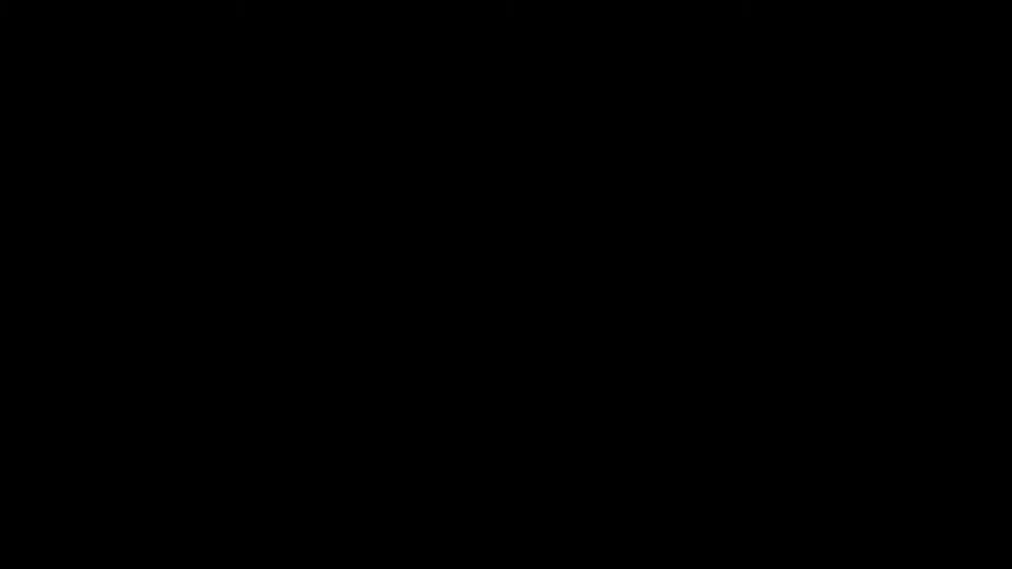